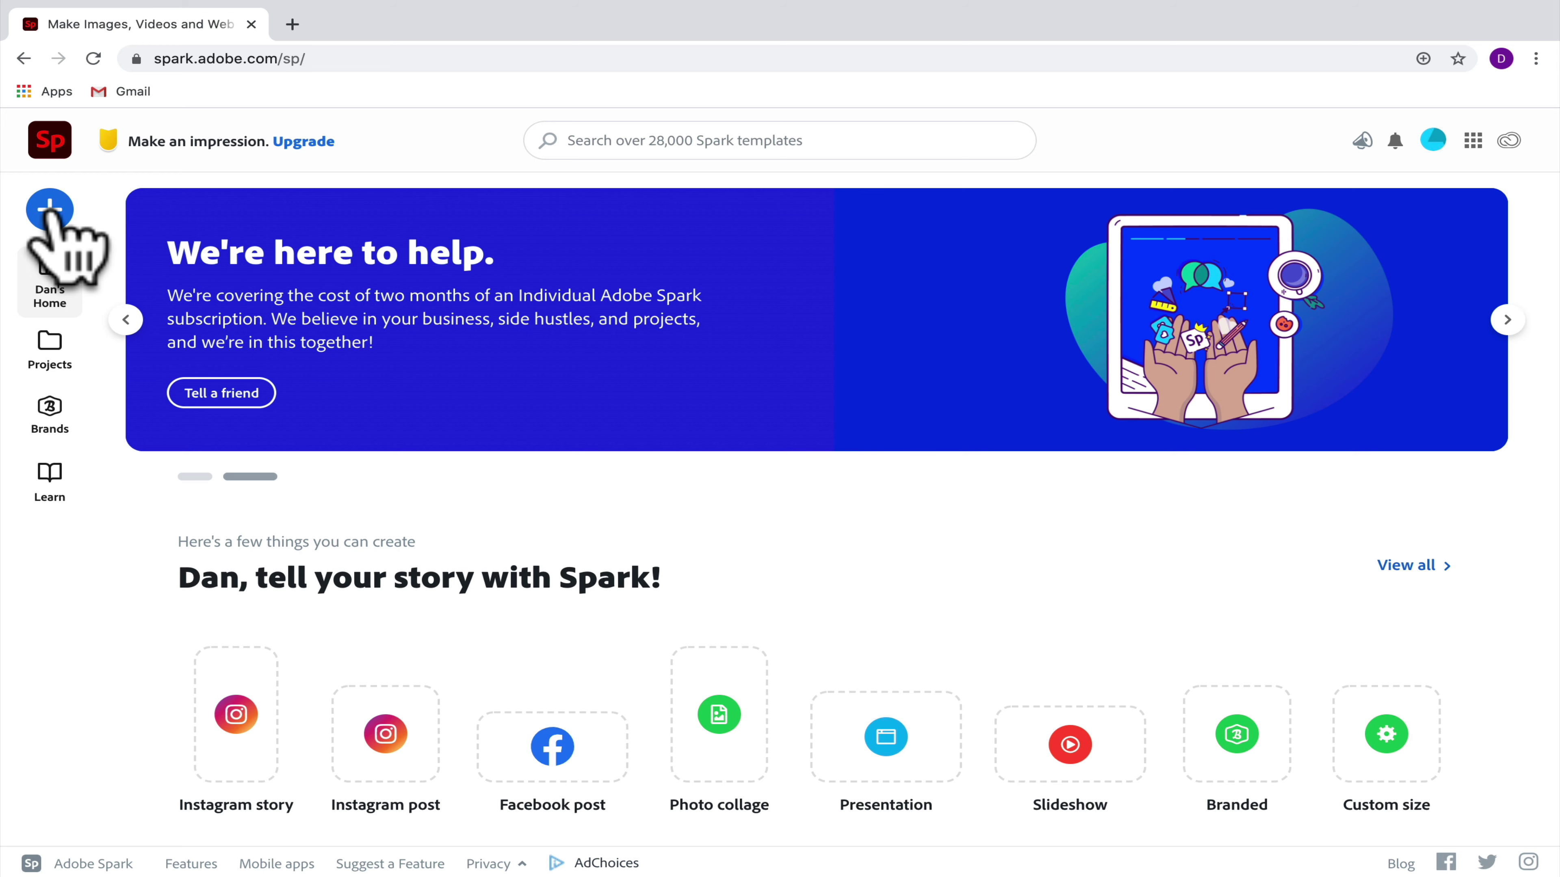
Create a new Spark video named 'Demo Video' and continue to the template picker
left_click(49, 208)
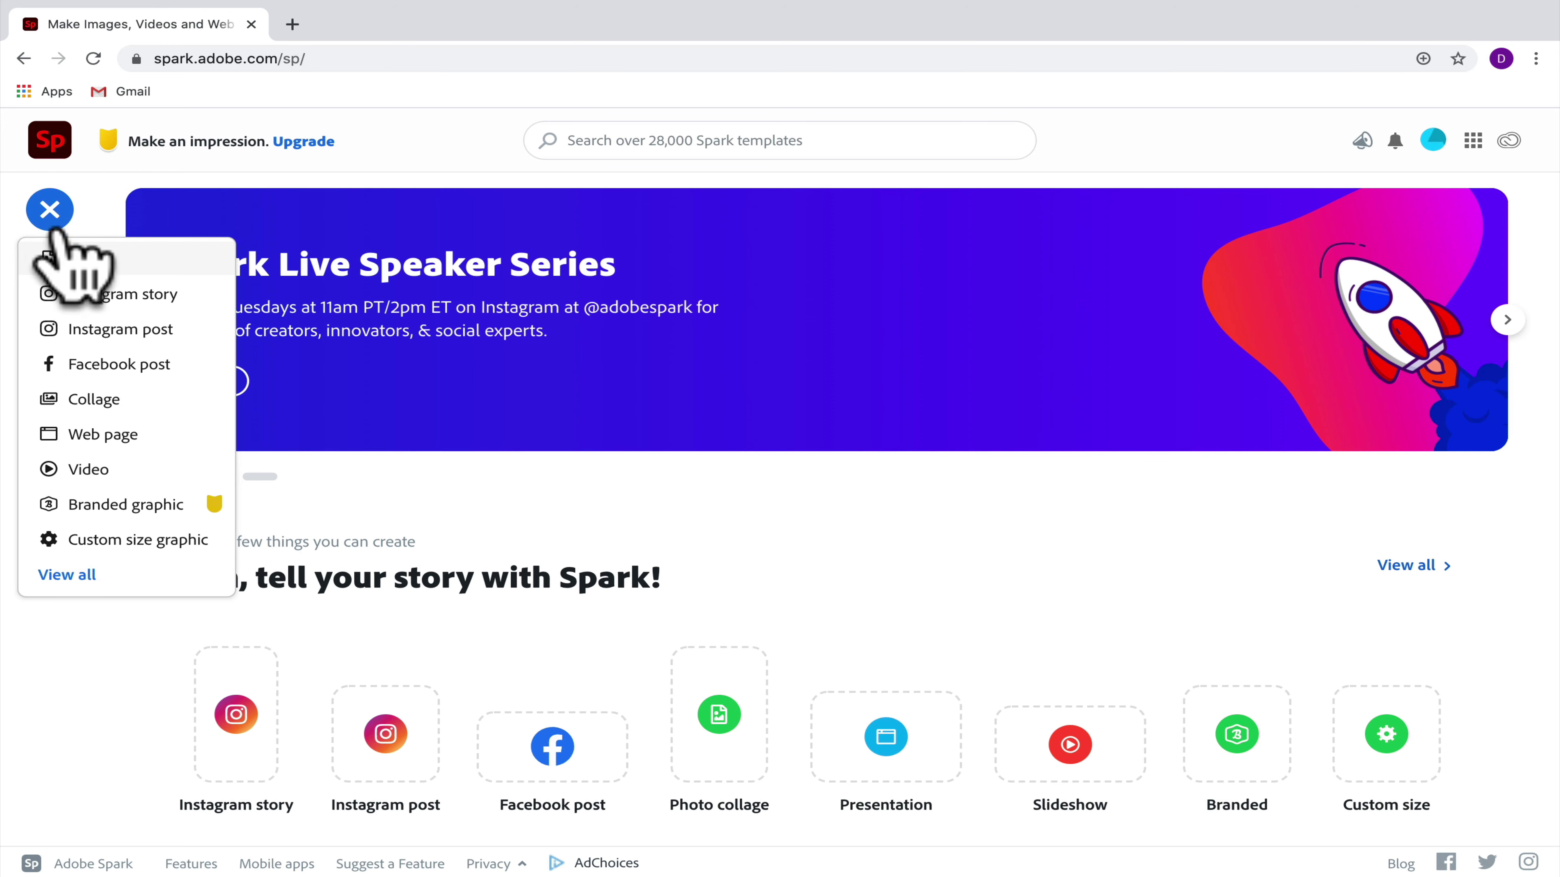
left_click(92, 468)
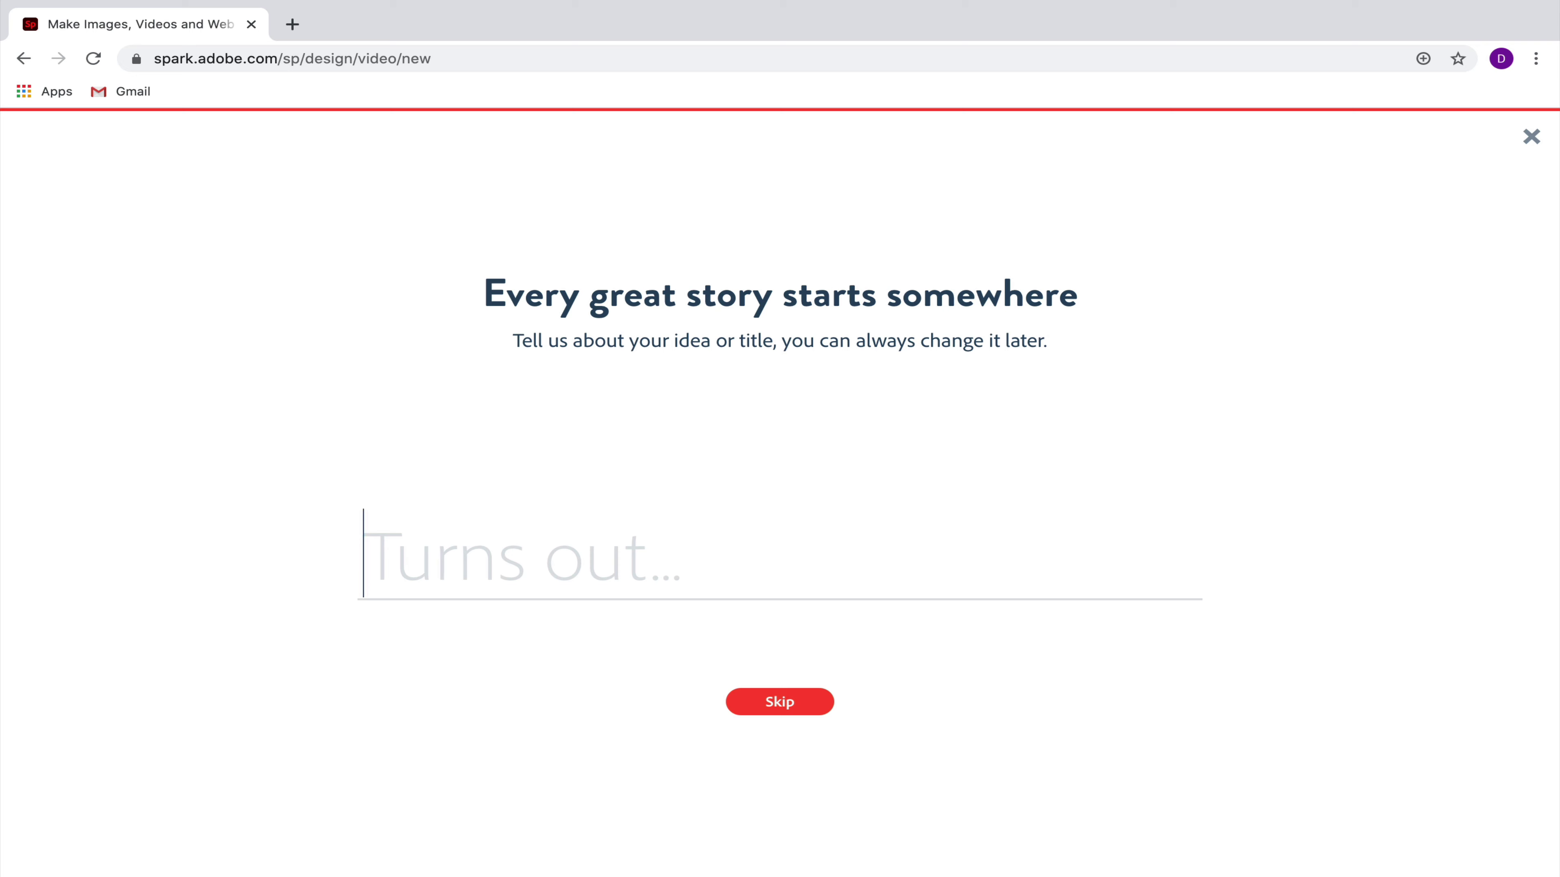
type("Demo")
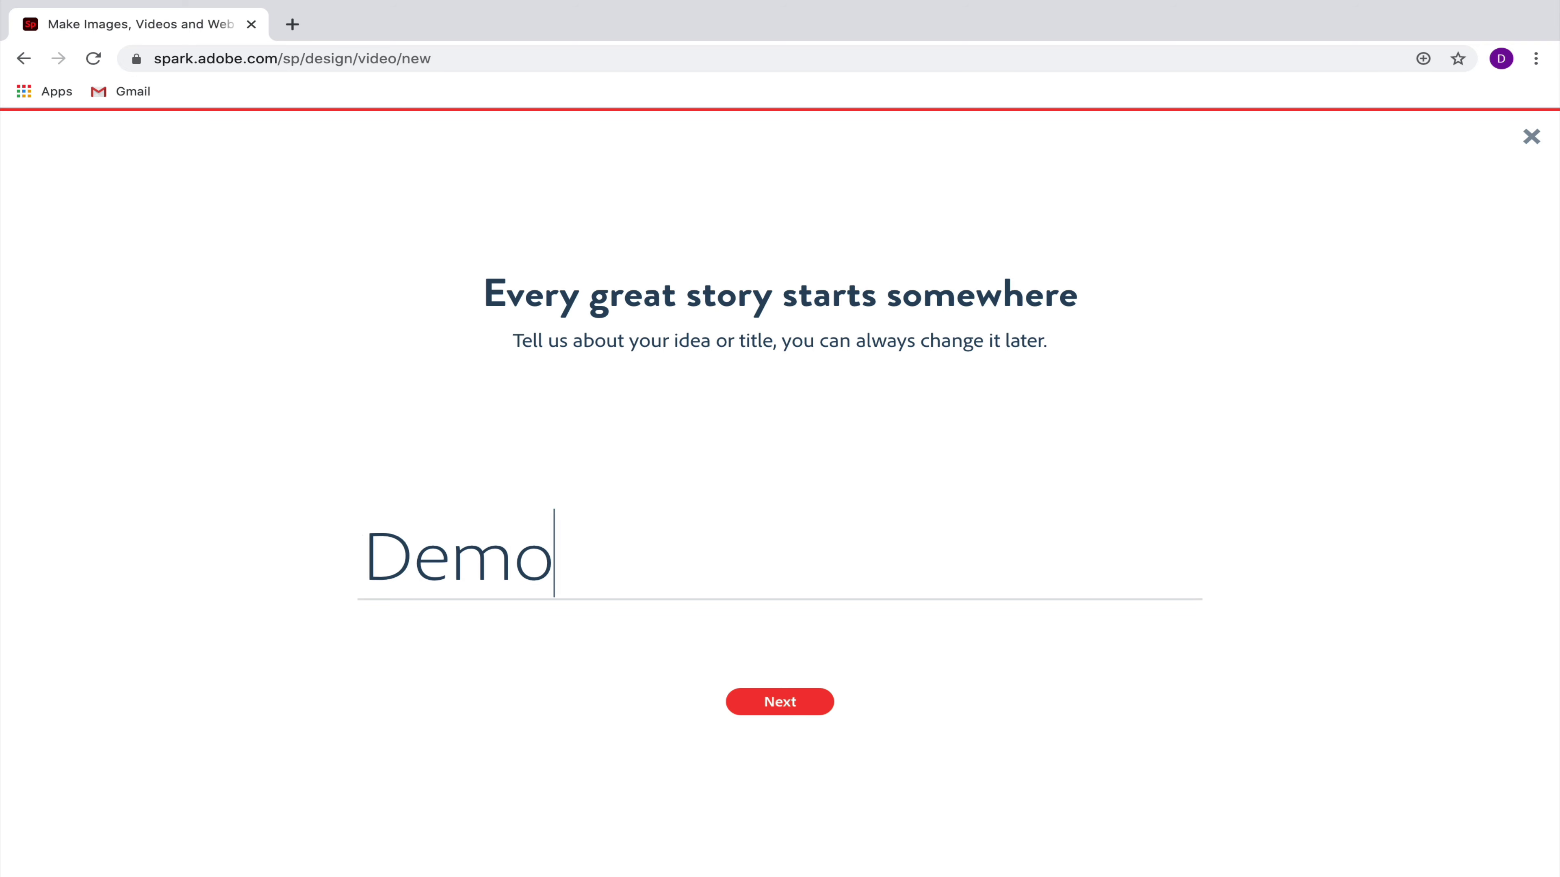
type(" Video")
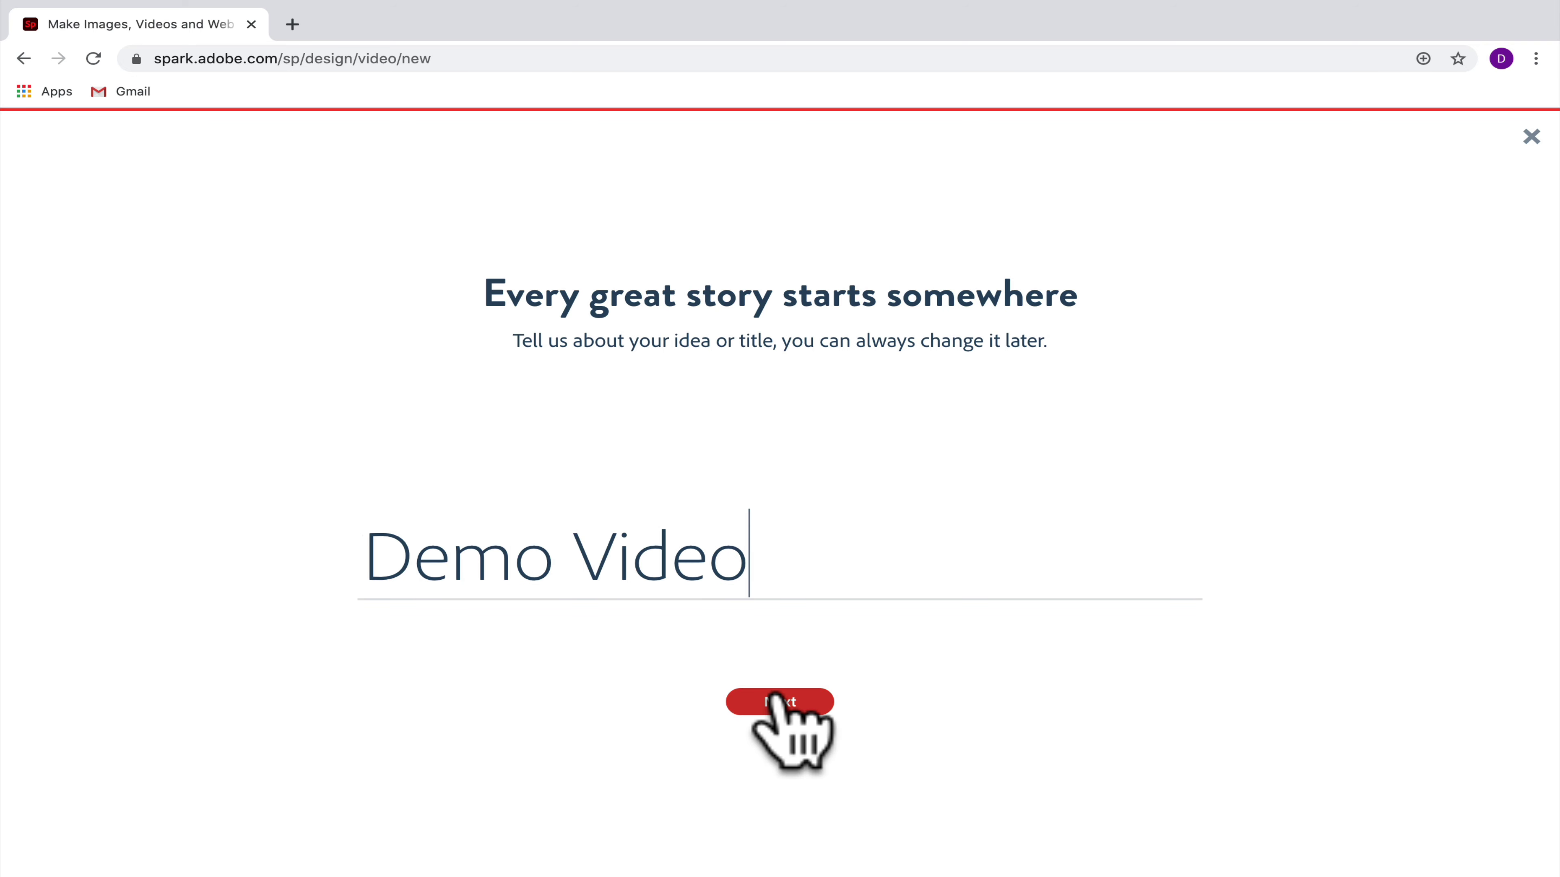
left_click(777, 700)
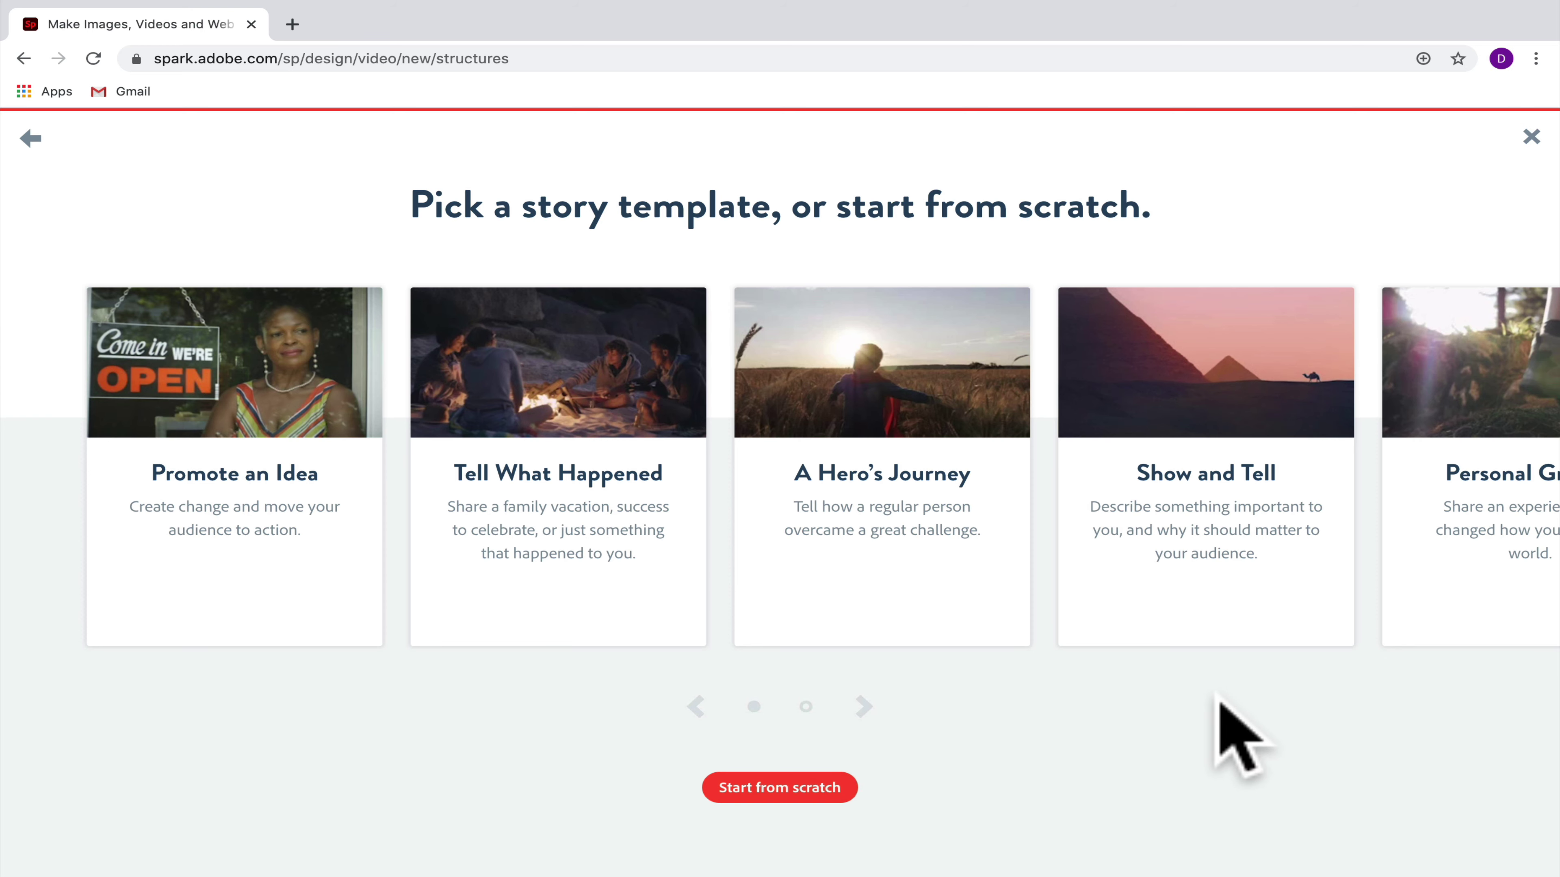
scroll(729, 563, "right", 5)
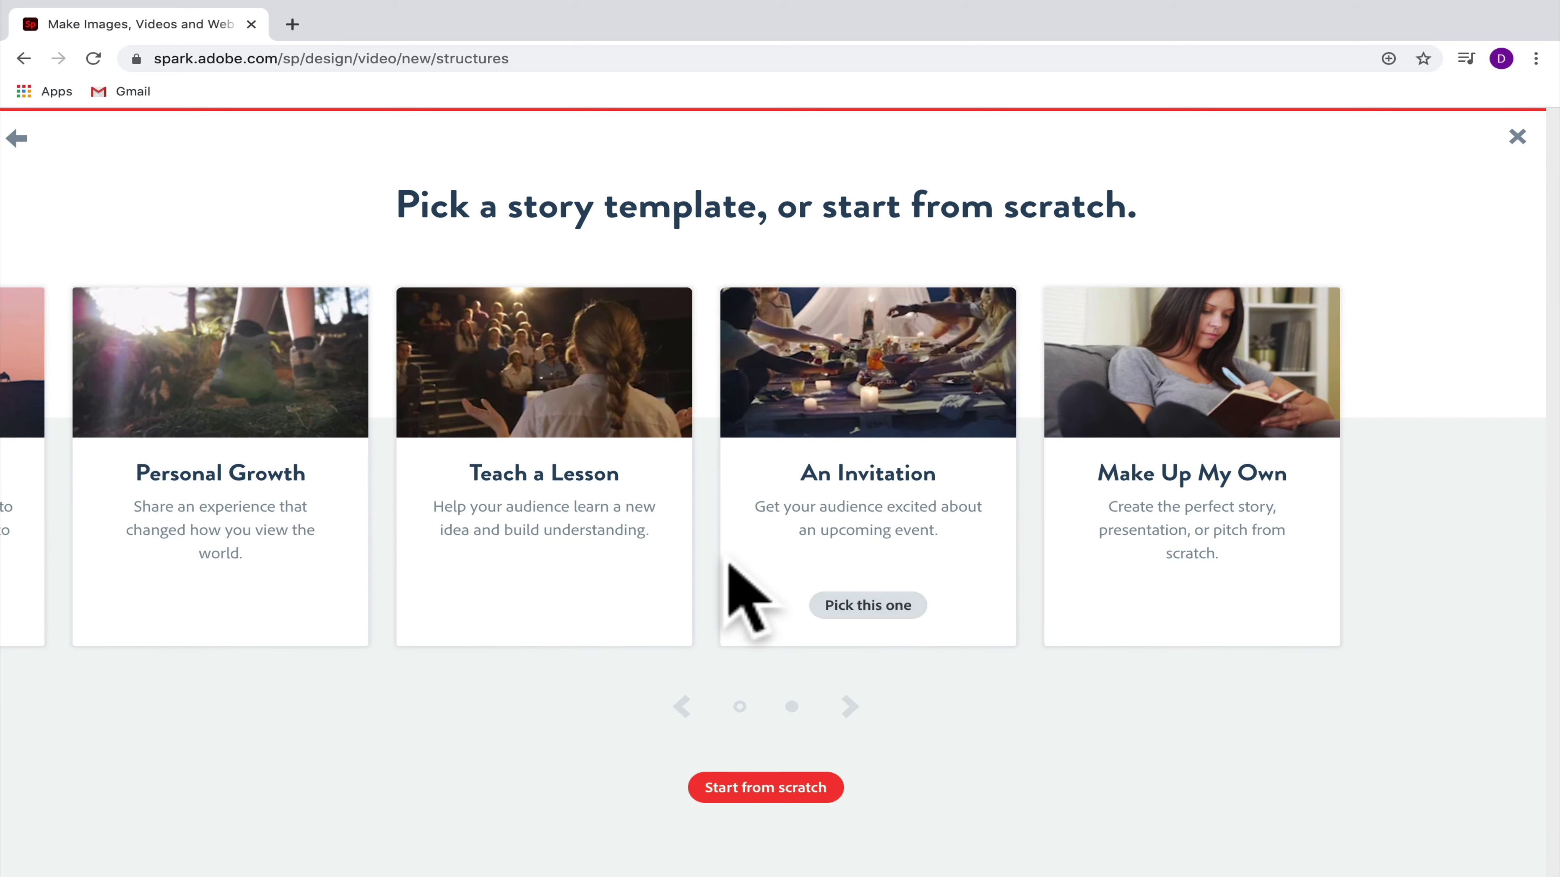
scroll(729, 563, "left", 5)
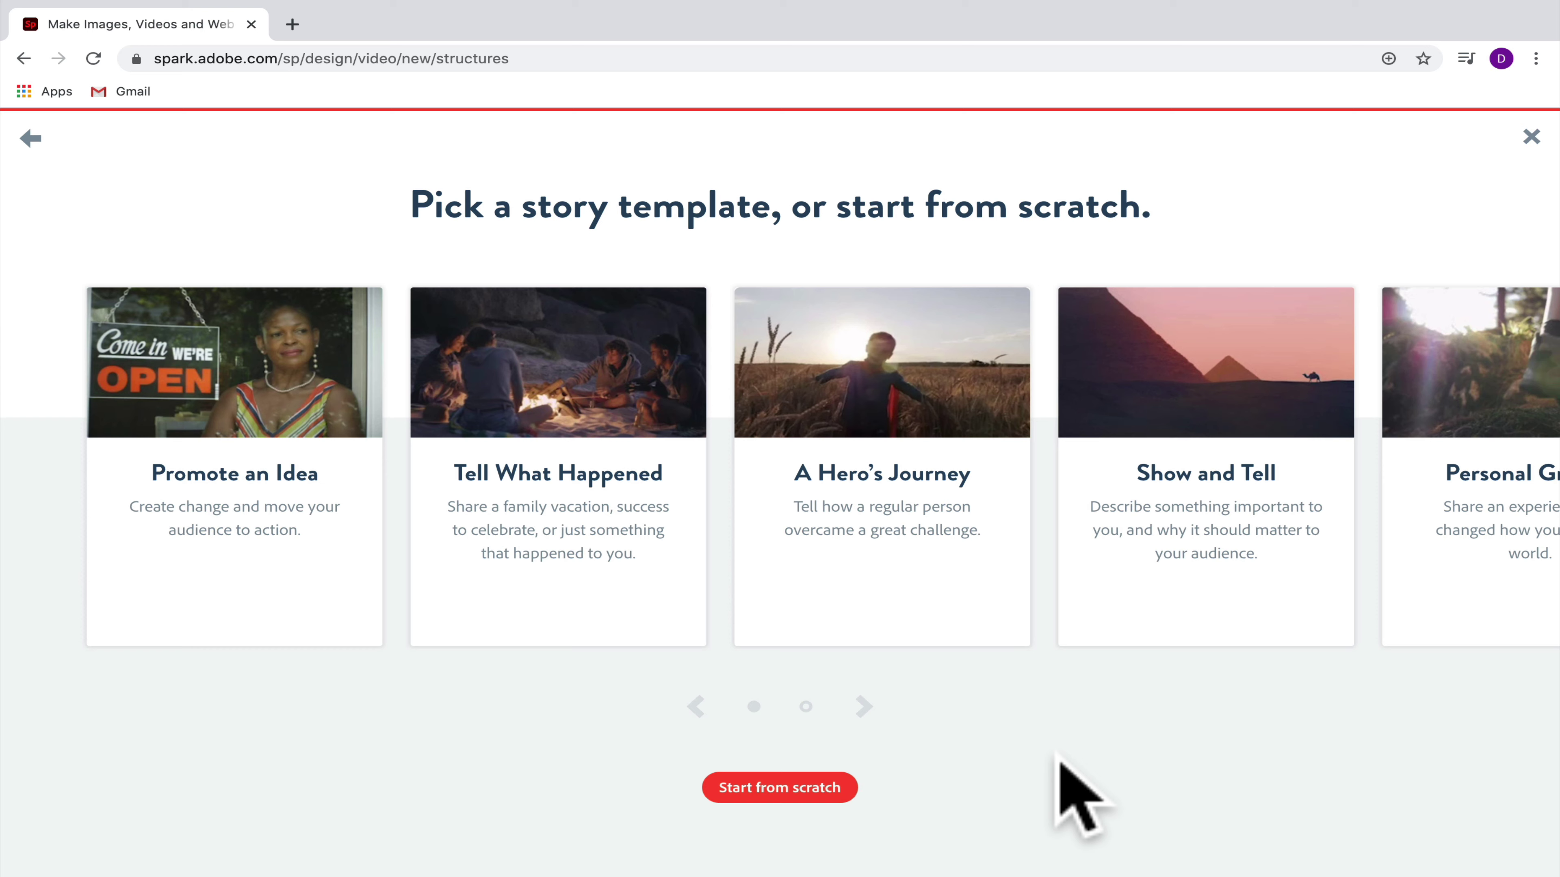
Start from scratch, dismiss the welcome tips, add slides 2 and 3, and return to slide 1
left_click(820, 790)
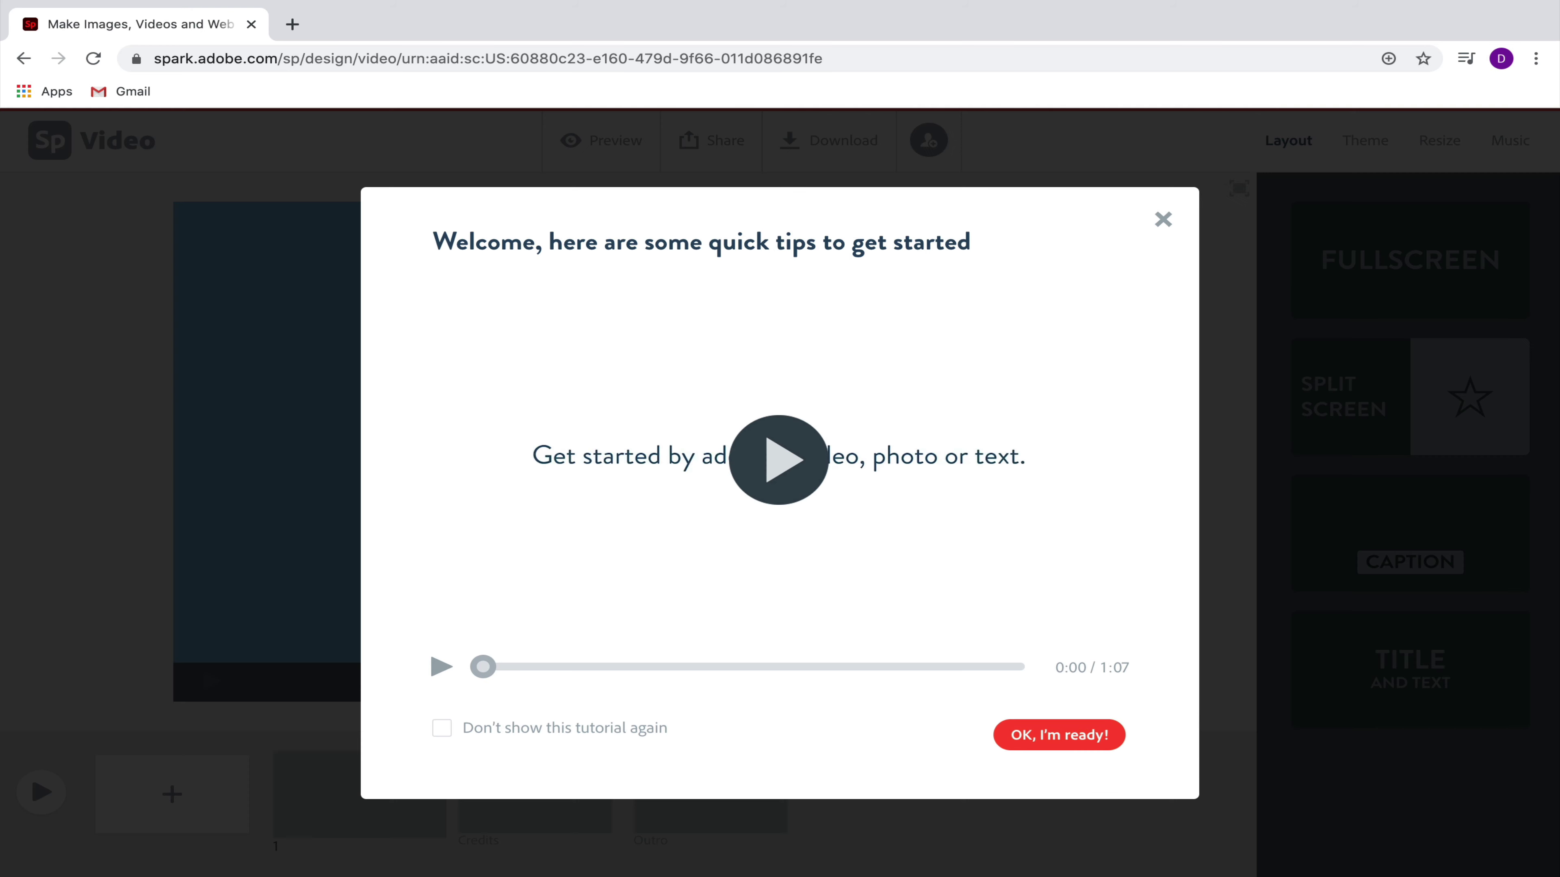
left_click(1163, 219)
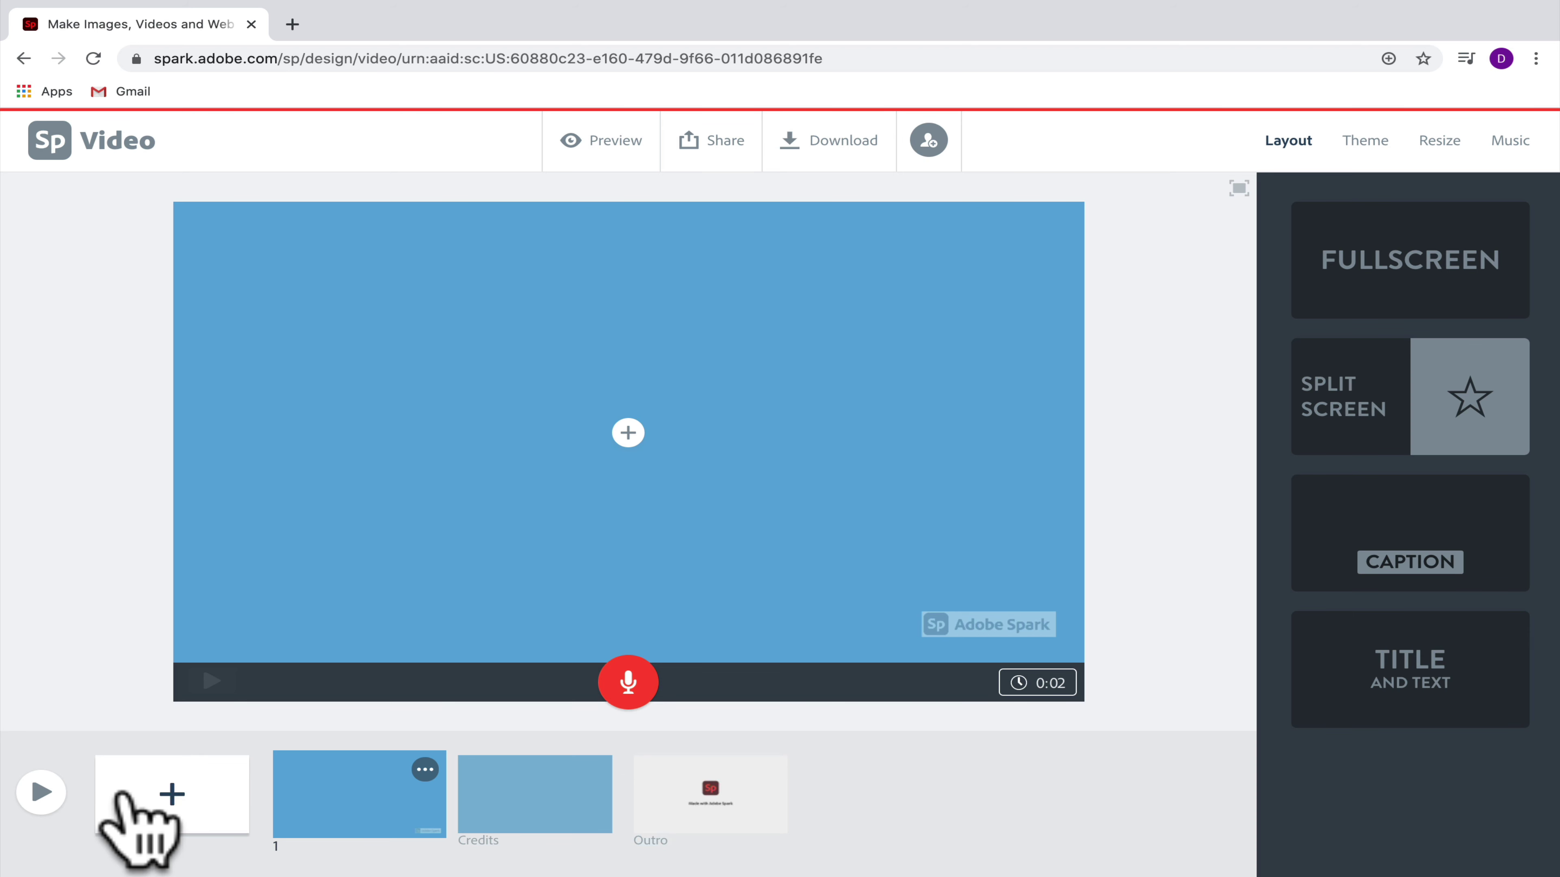
left_click(123, 795)
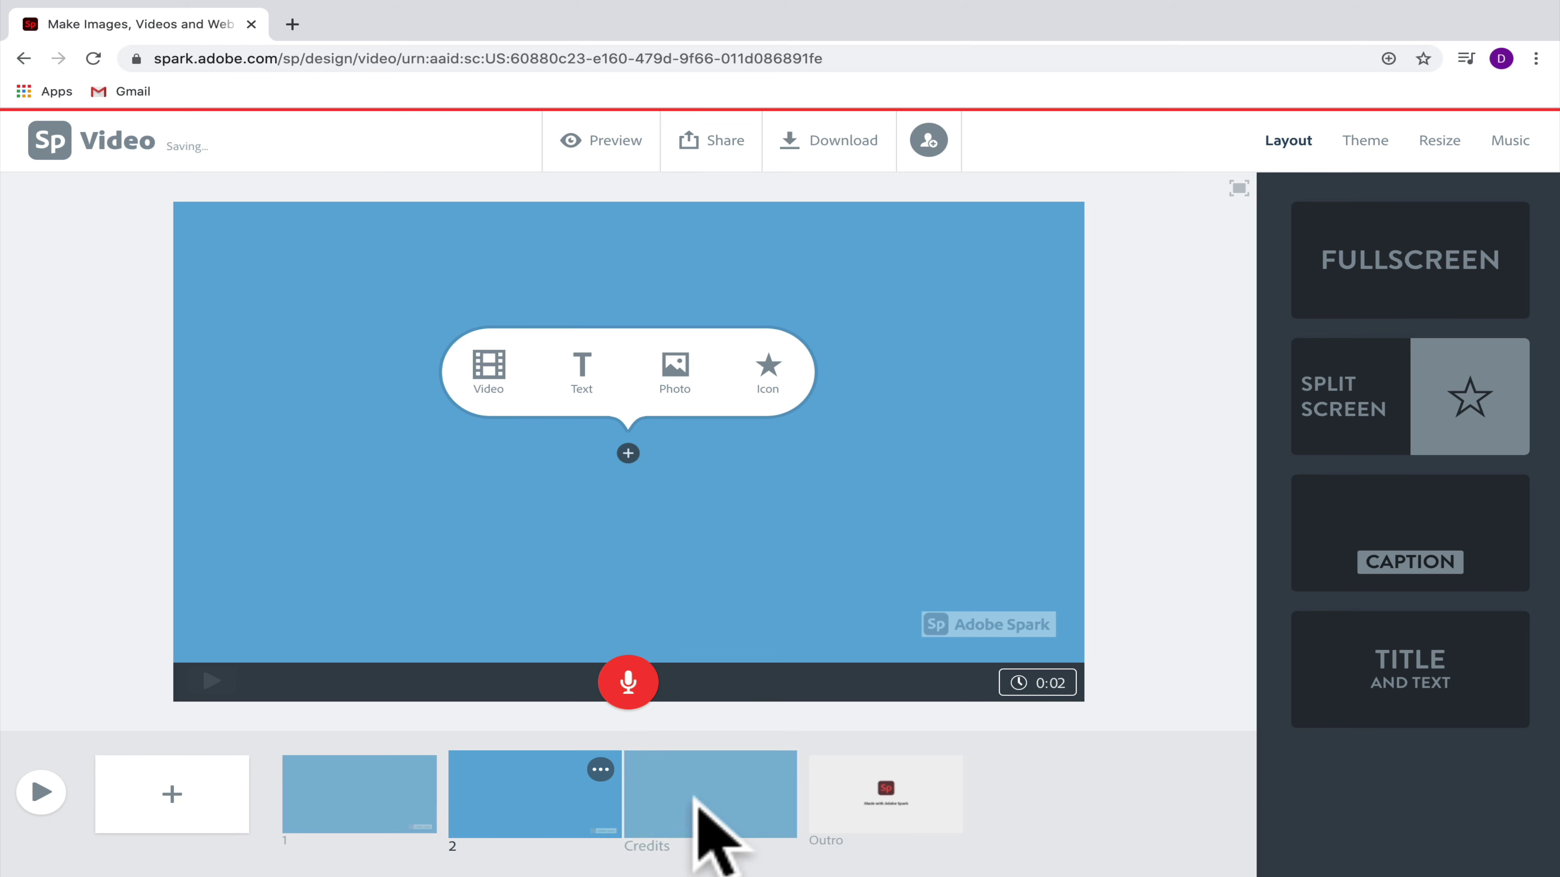
left_click(184, 796)
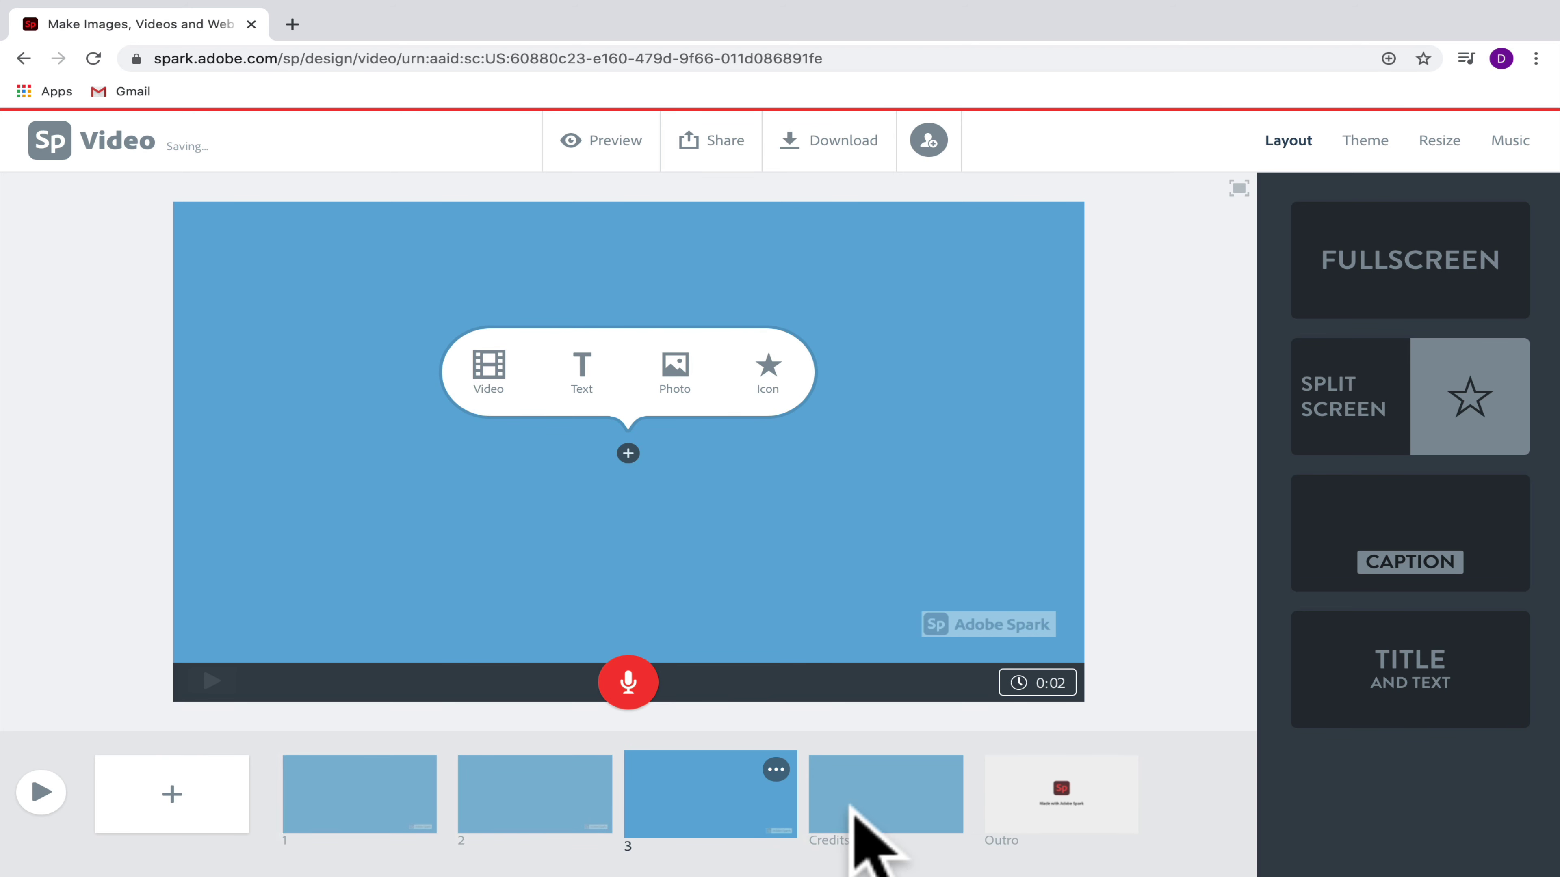
left_click(387, 792)
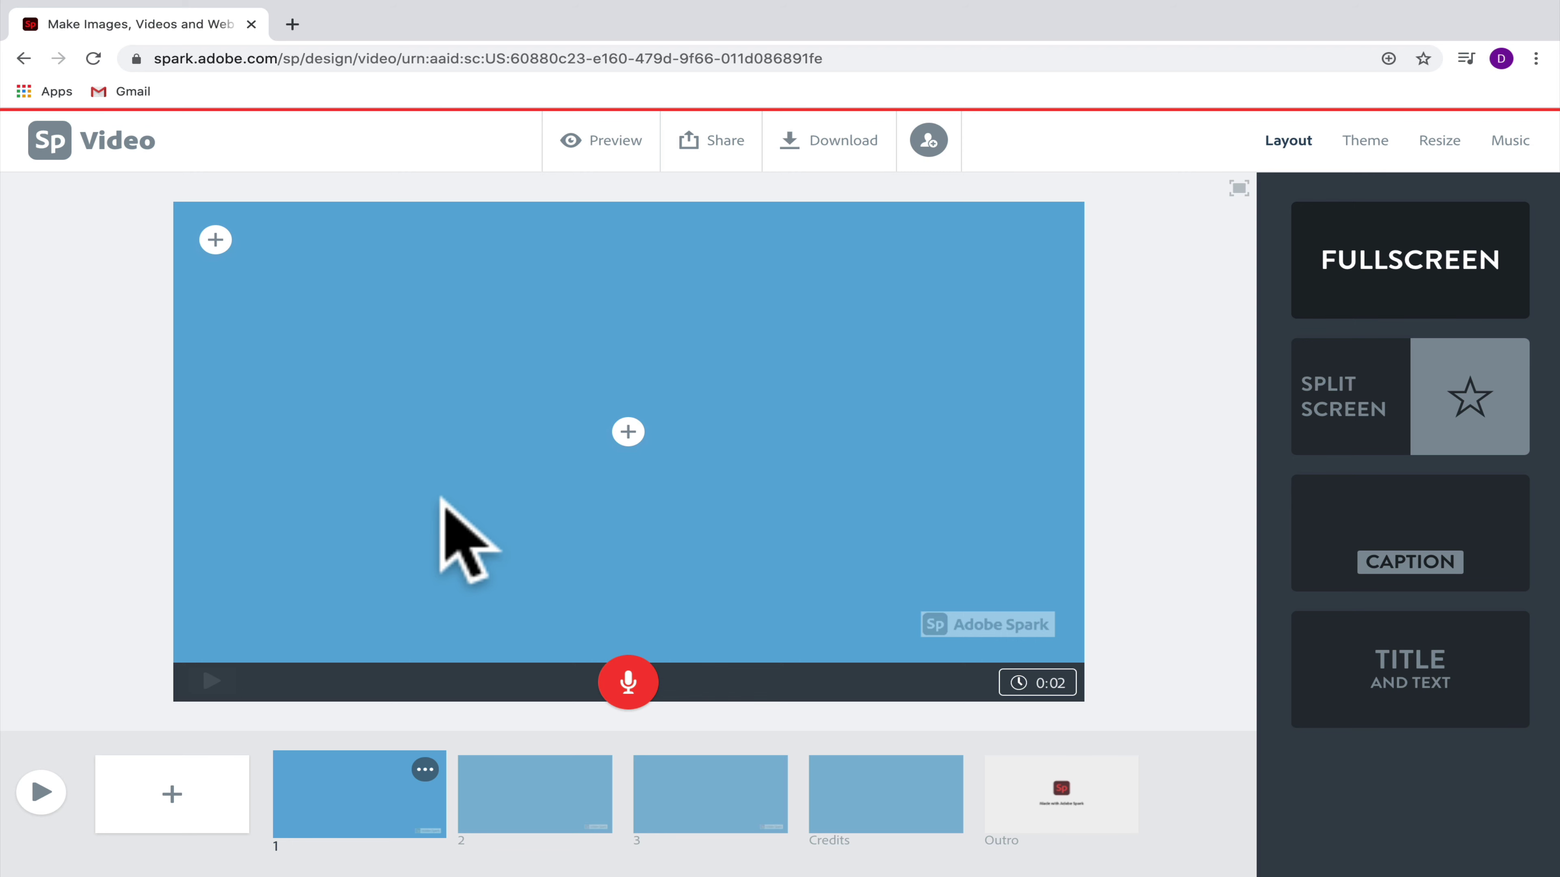
Add the text 'Demo Video' to slide 1 and enlarge it to maximum size
left_click(626, 432)
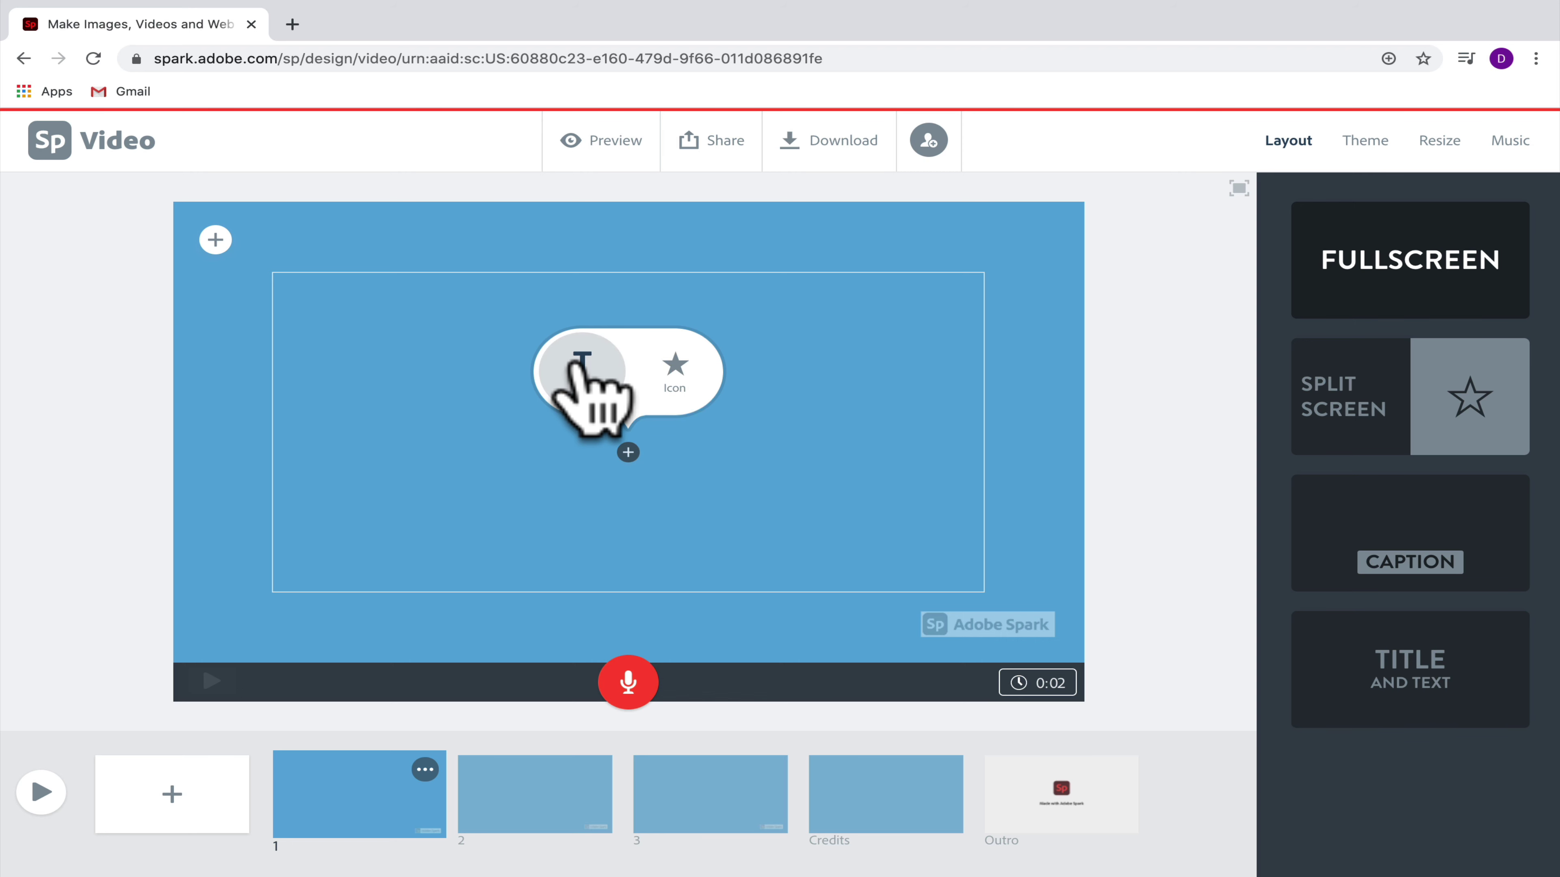
left_click(578, 362)
type("Dem")
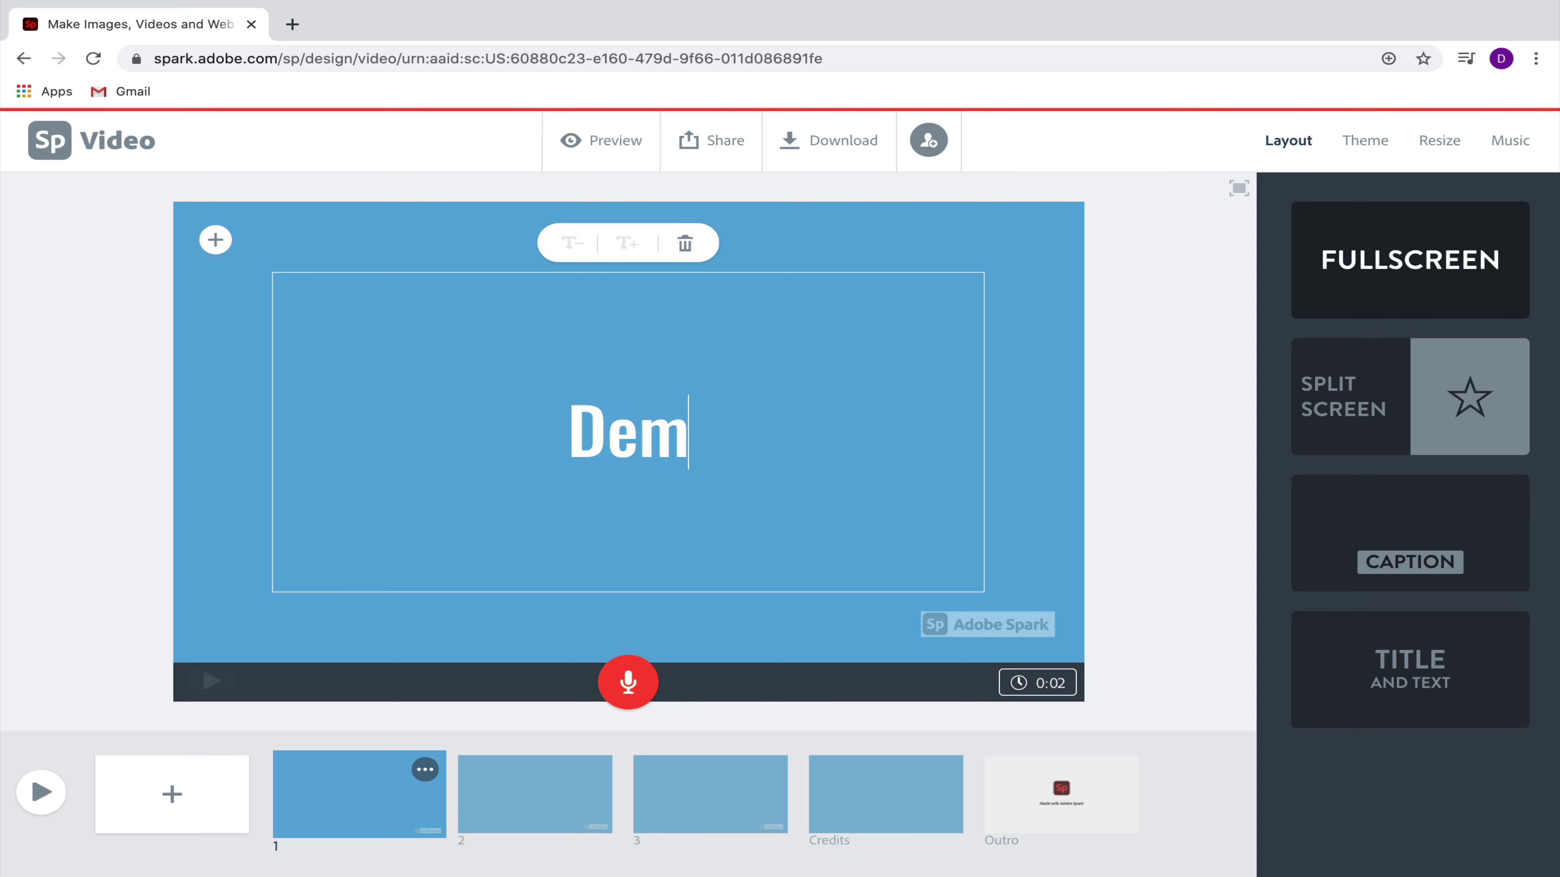
type("o Video")
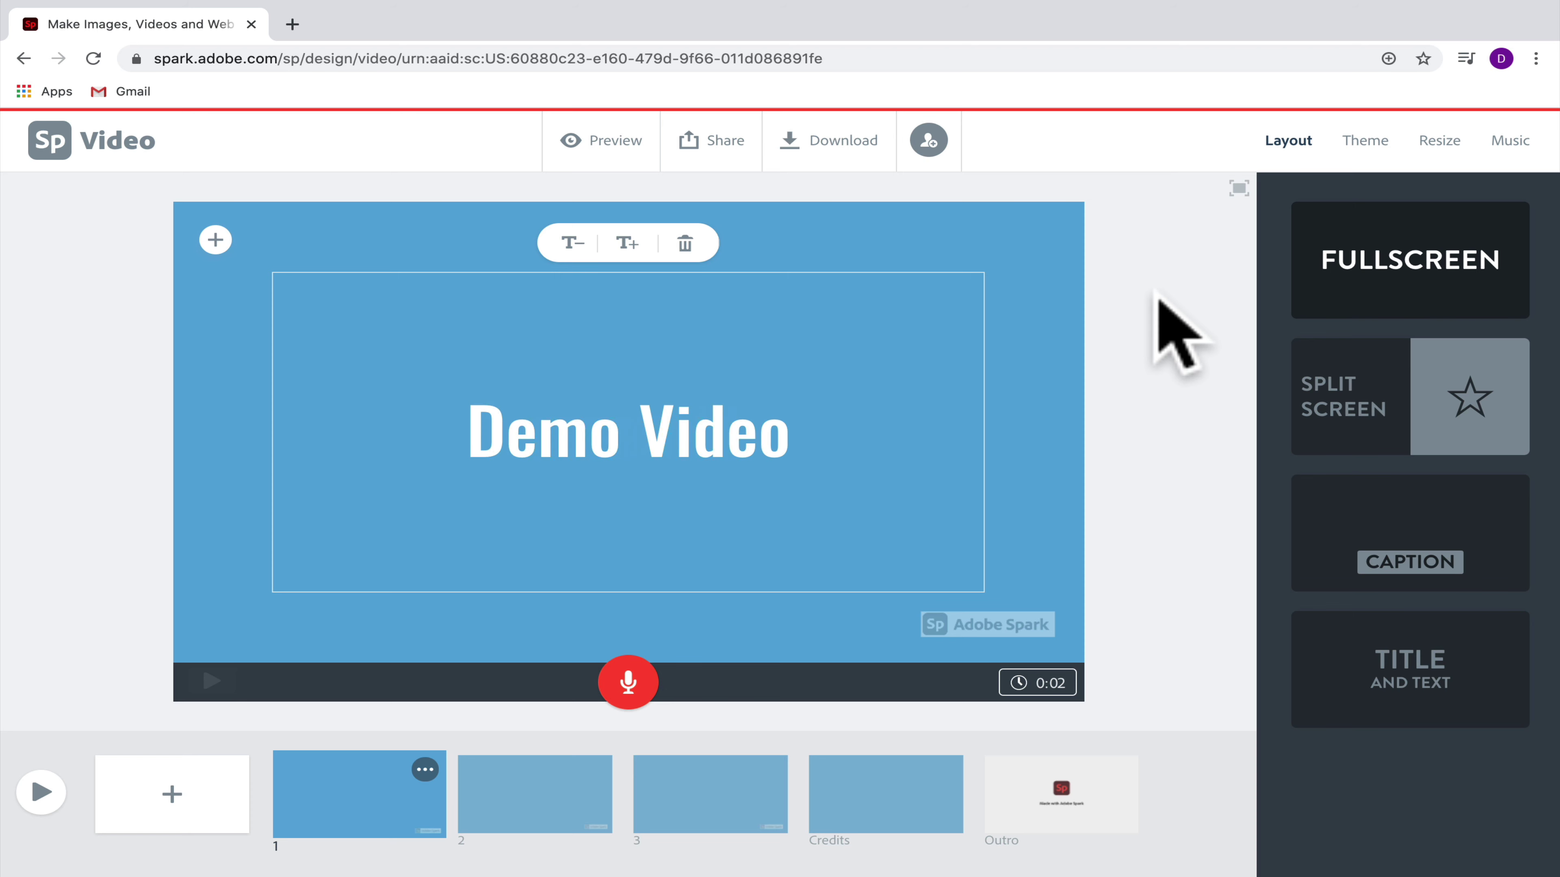
left_click(572, 242)
left_click(573, 243)
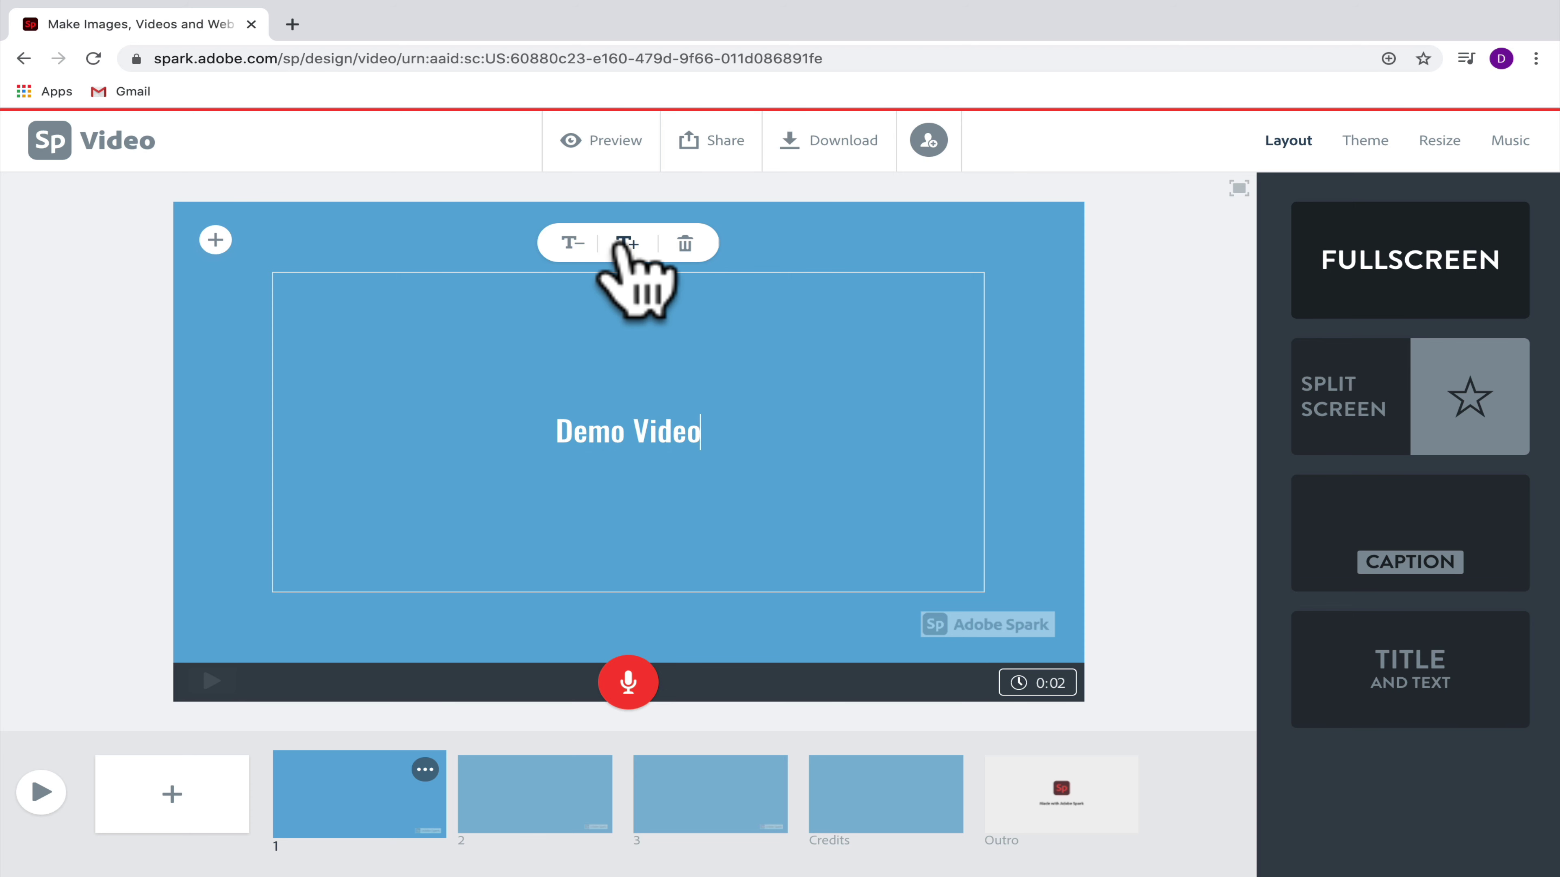
left_click(623, 243)
left_click(623, 244)
left_click(623, 243)
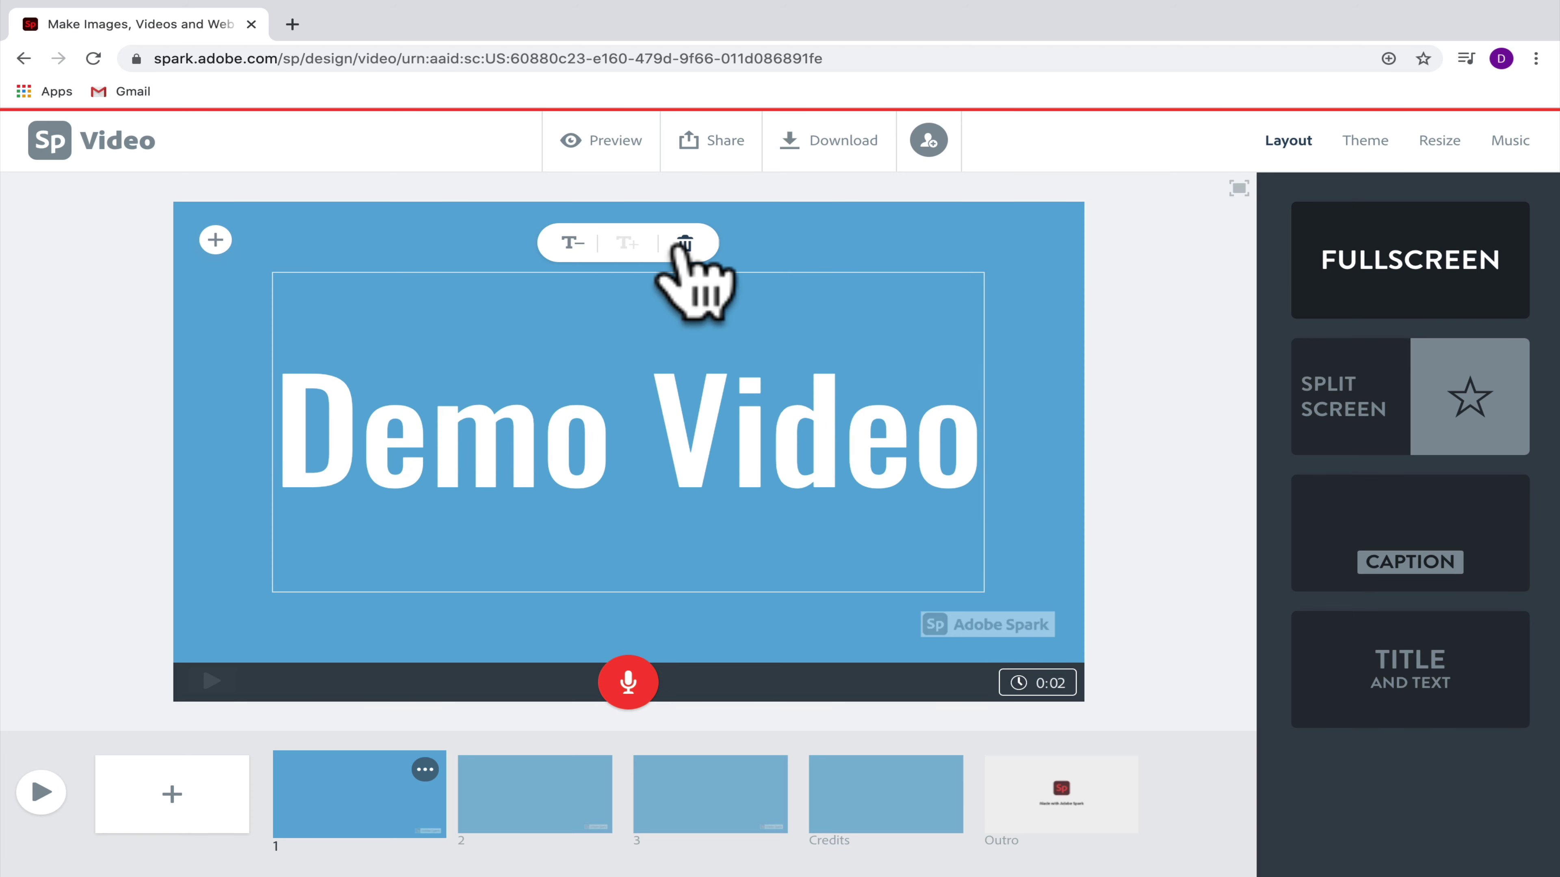
left_click(1308, 256)
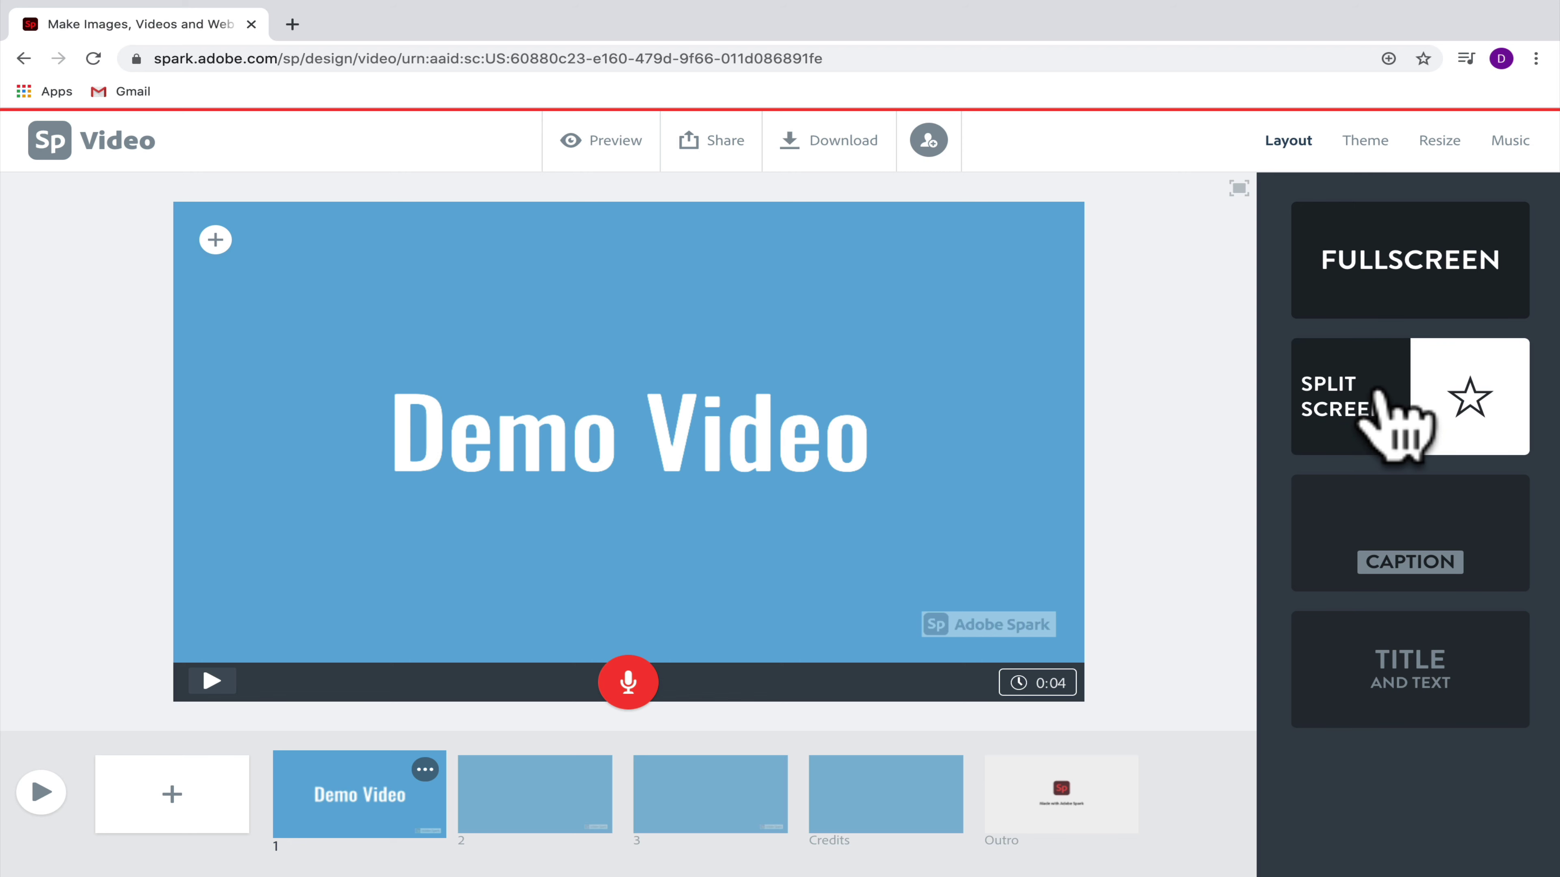
Try Split Screen, Caption and Title and Text layouts with subtitle 'by Demo Teacher', then settle on Fullscreen
left_click(1377, 391)
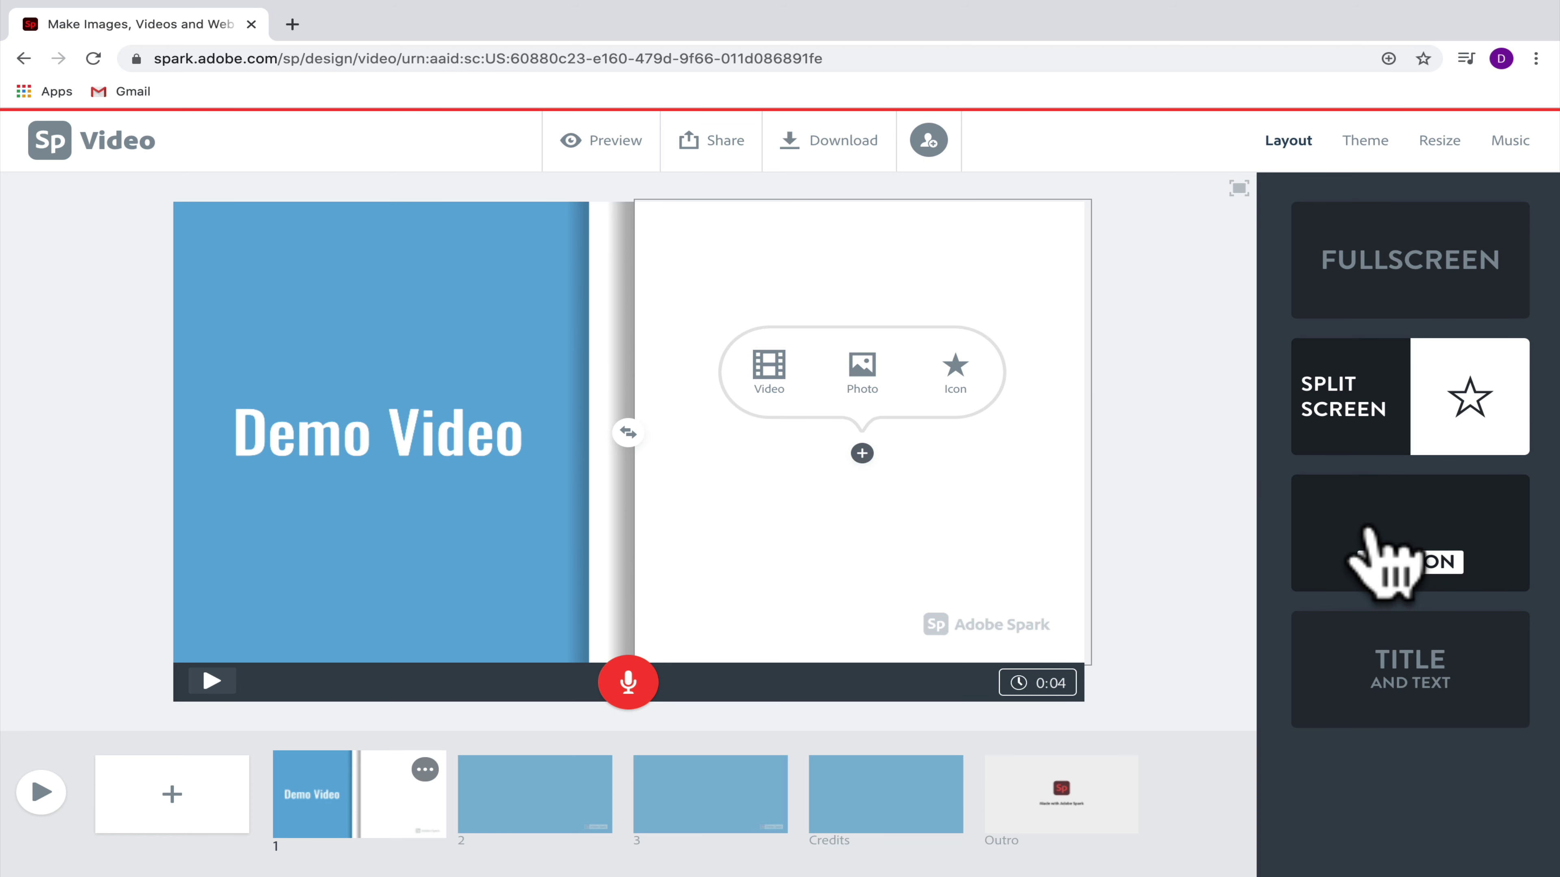
left_click(1362, 527)
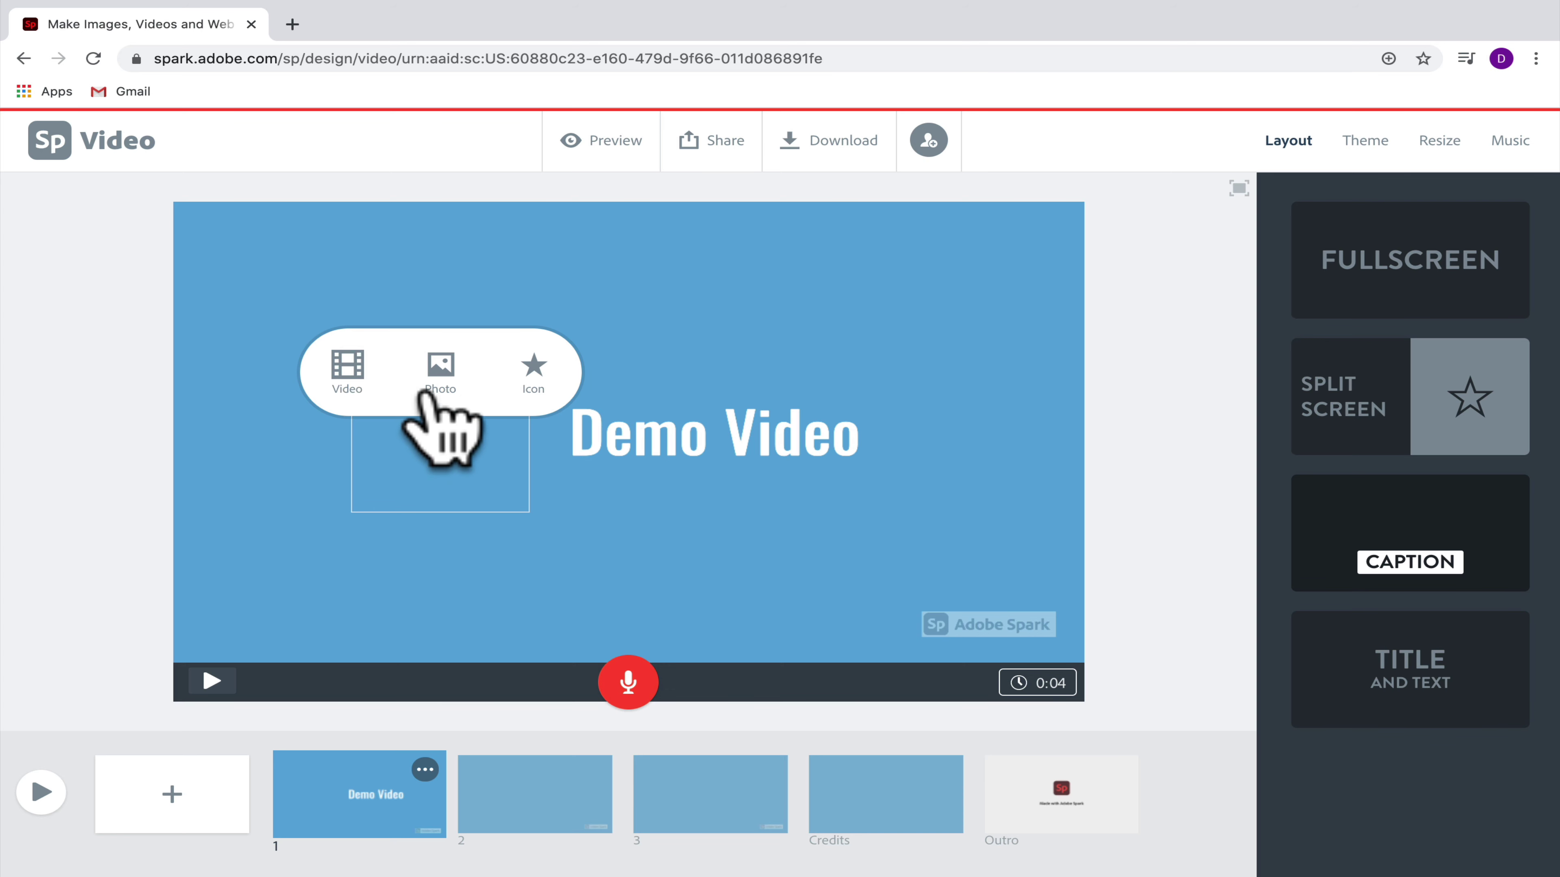
left_click(1491, 684)
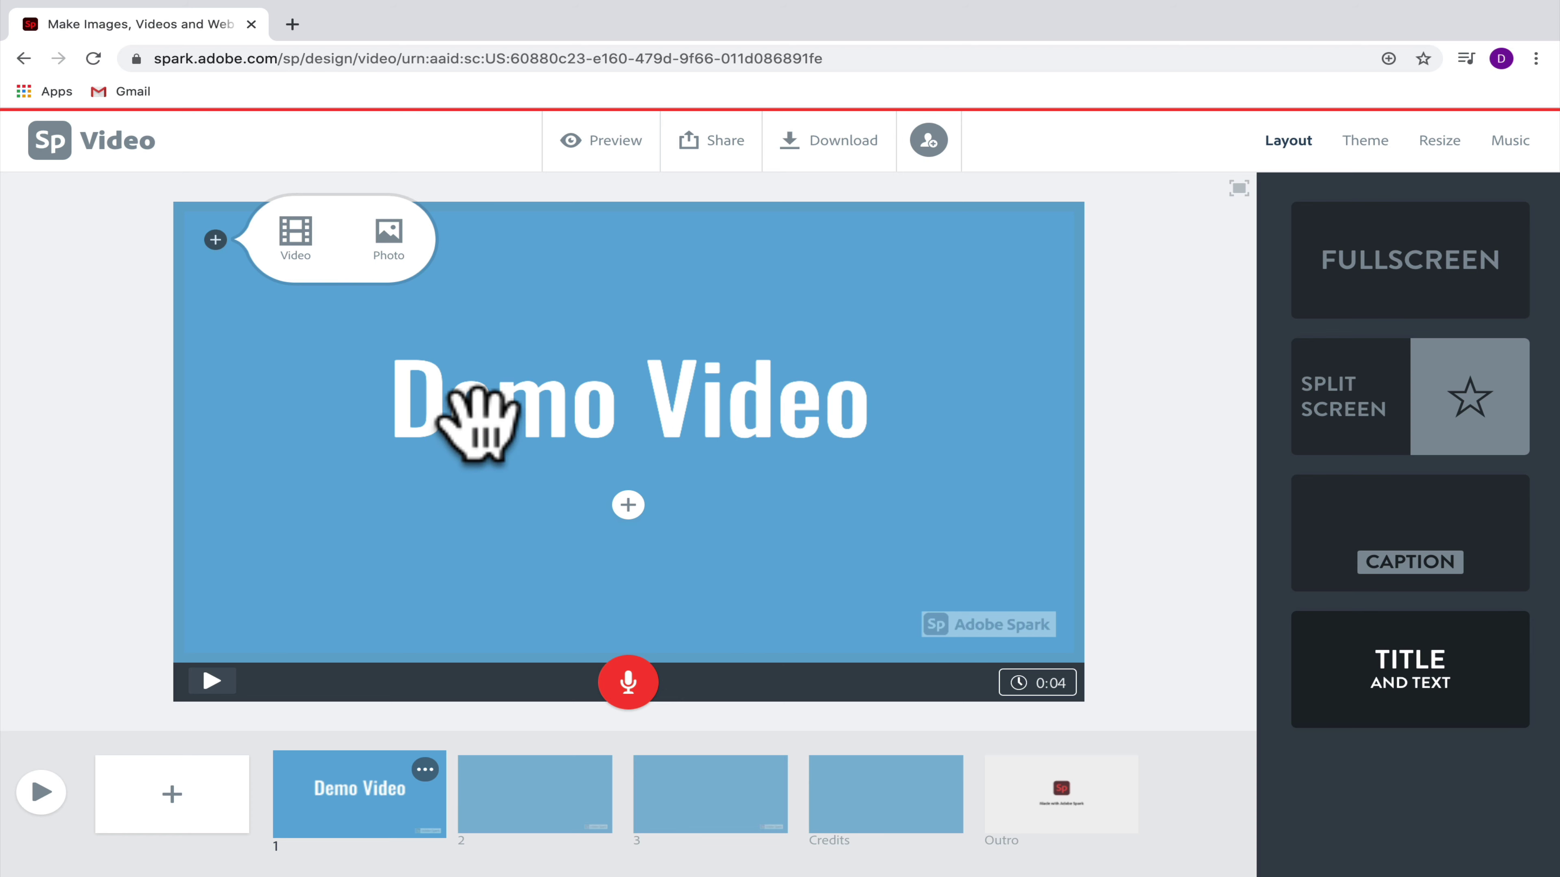
left_click(627, 504)
type("by ")
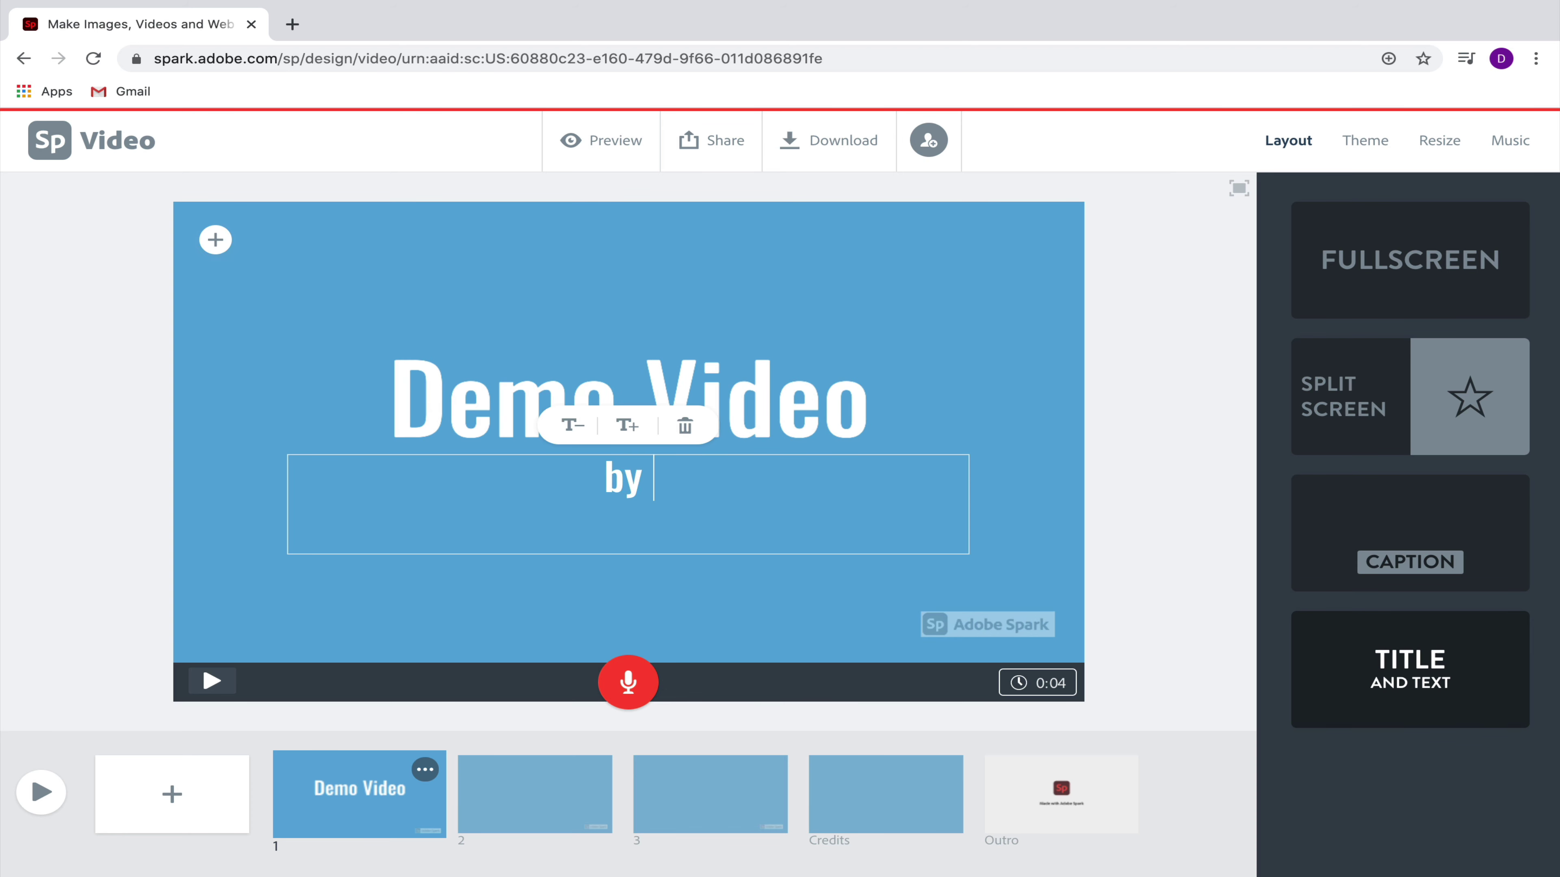
type("Demo Teacher")
left_click(948, 425)
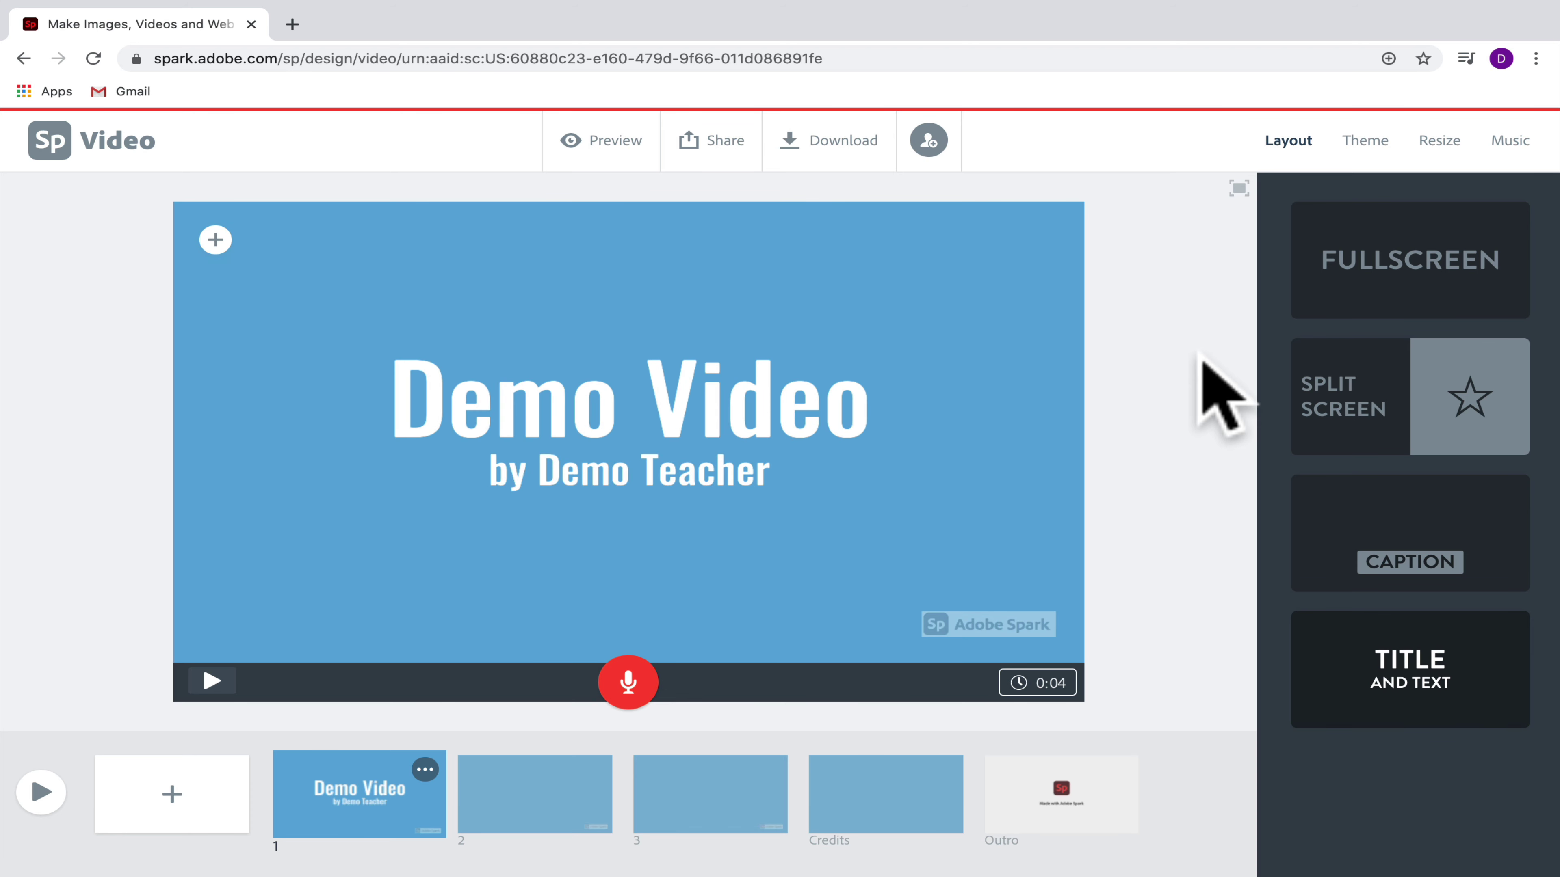
left_click(1356, 285)
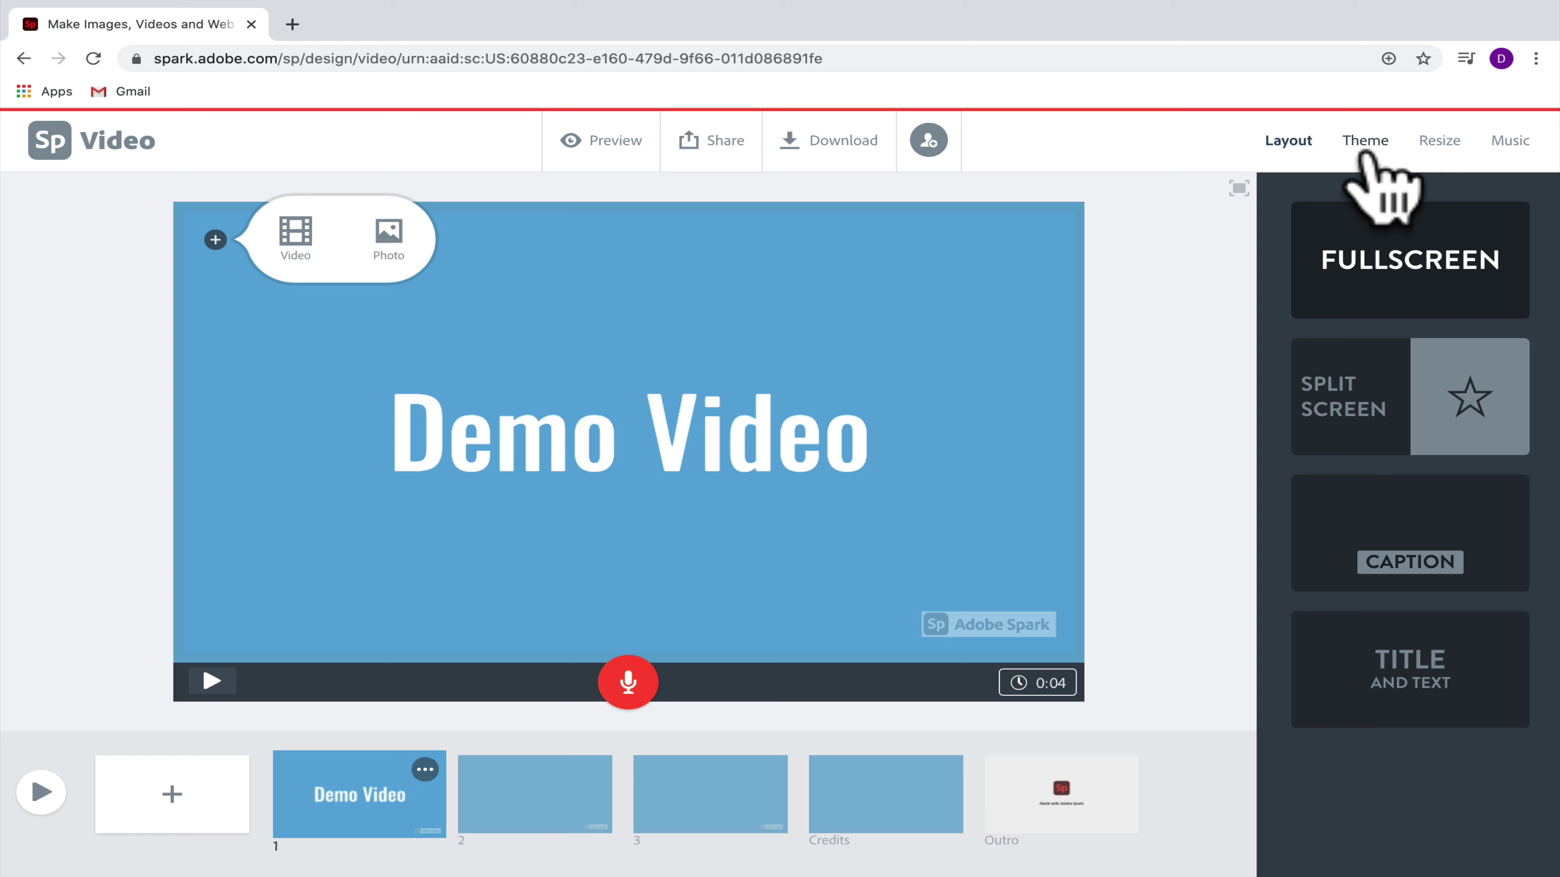
Preview the video themes and apply the Tidal theme's orange colour palette
left_click(1365, 153)
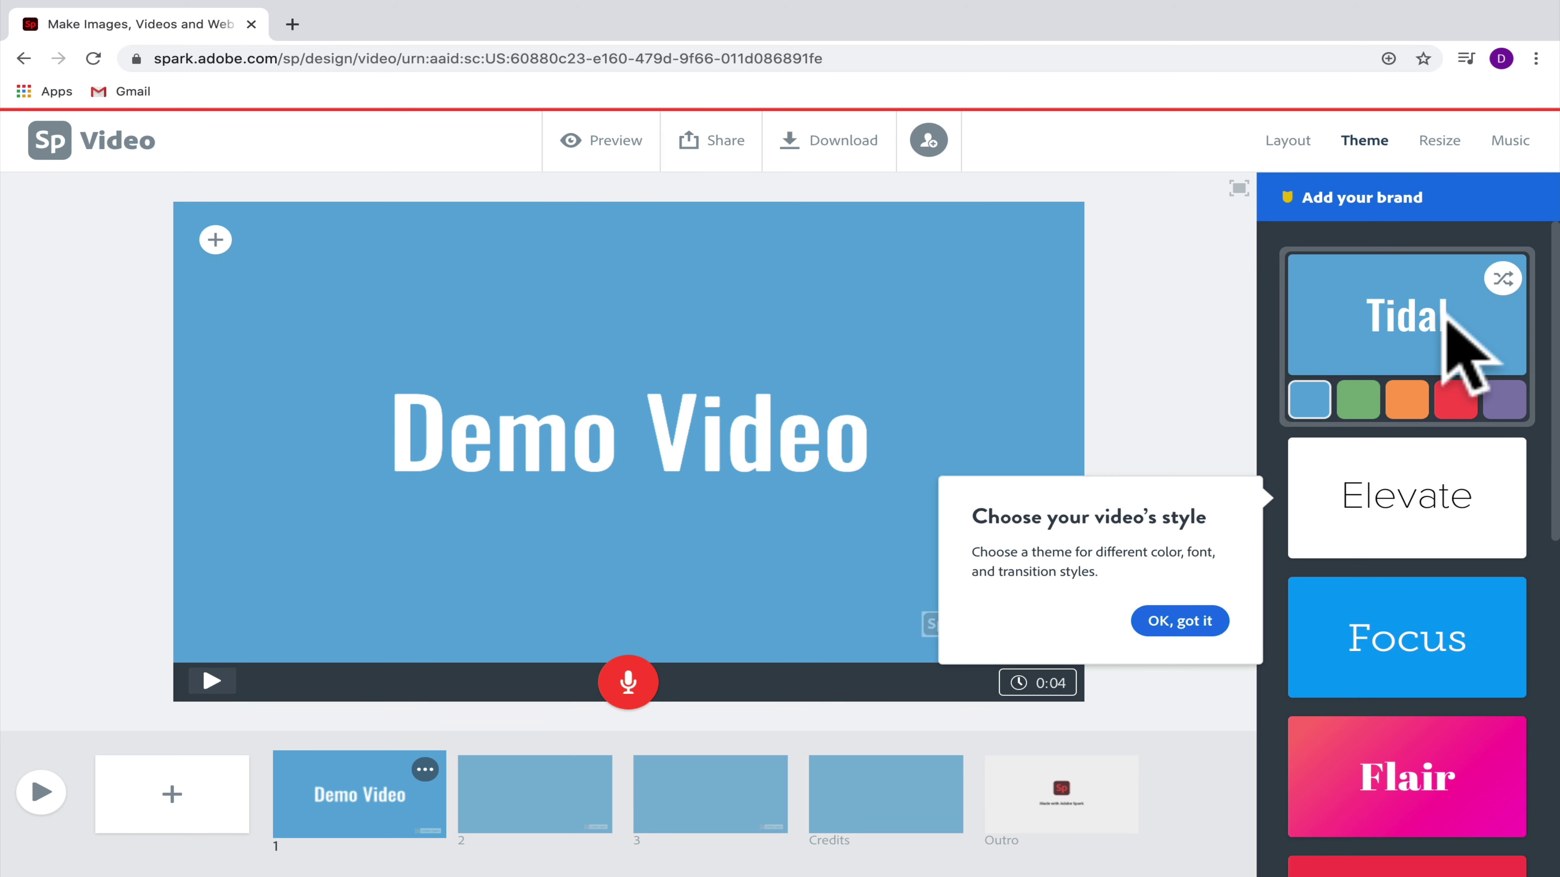
mouse_move(1418, 540)
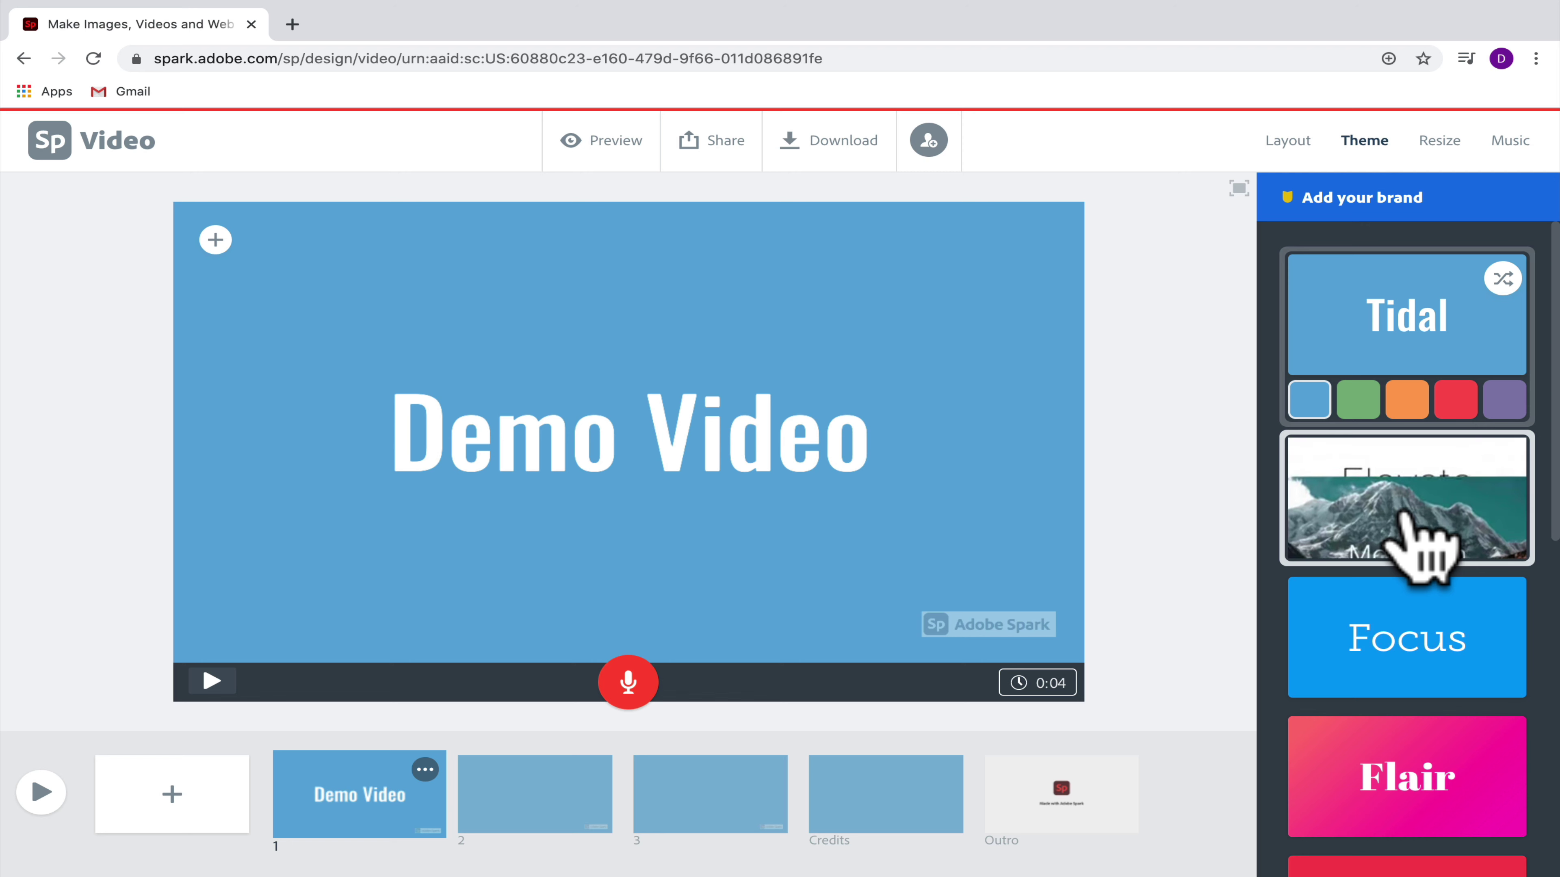
mouse_move(1409, 323)
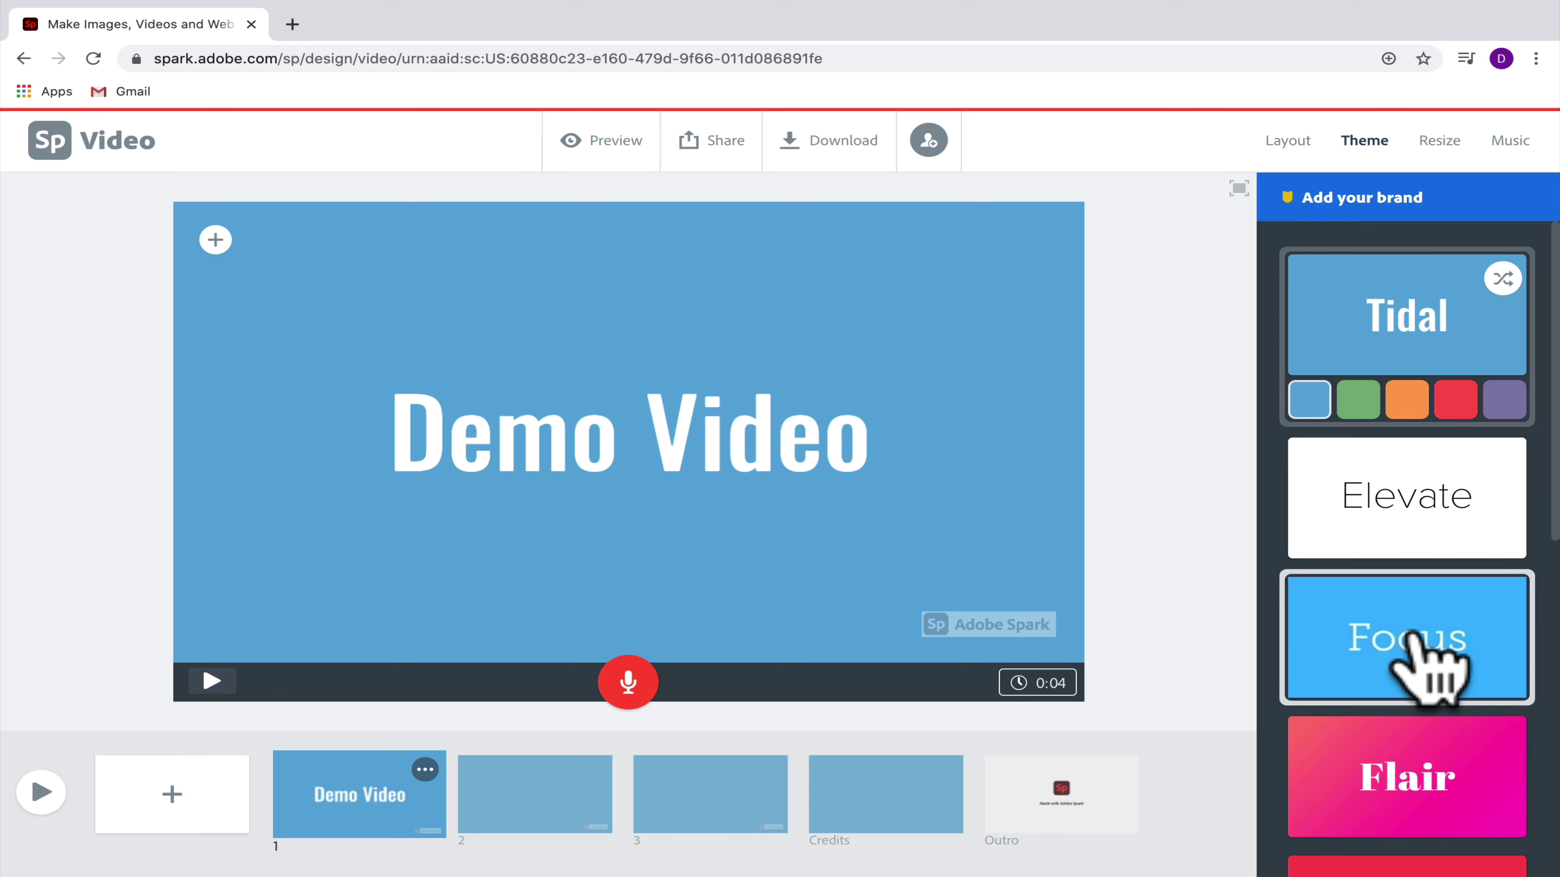
mouse_move(1412, 636)
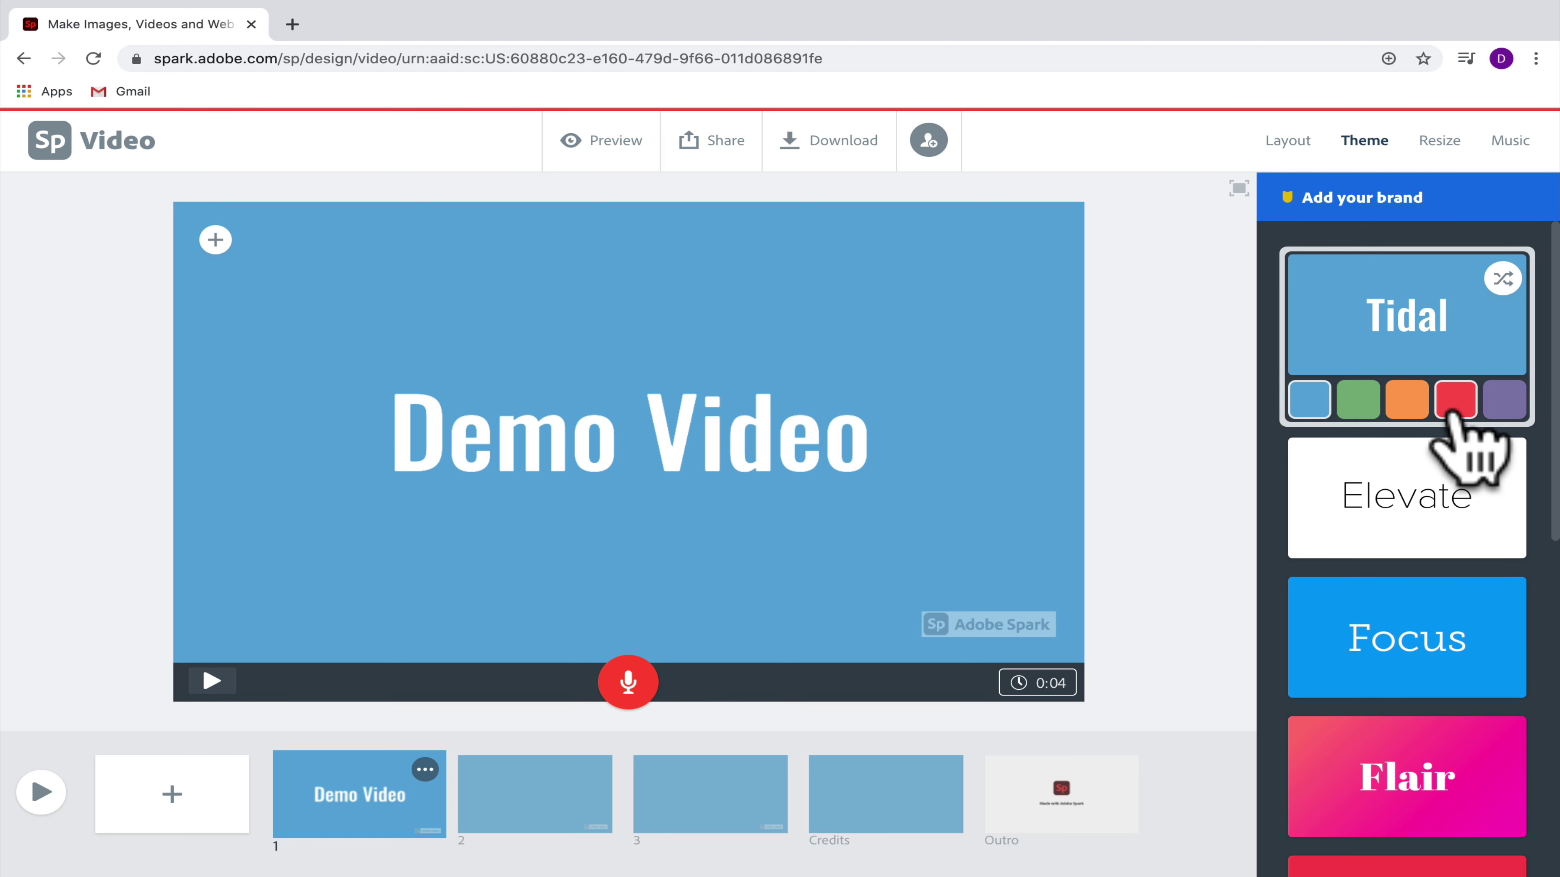
left_click(1407, 400)
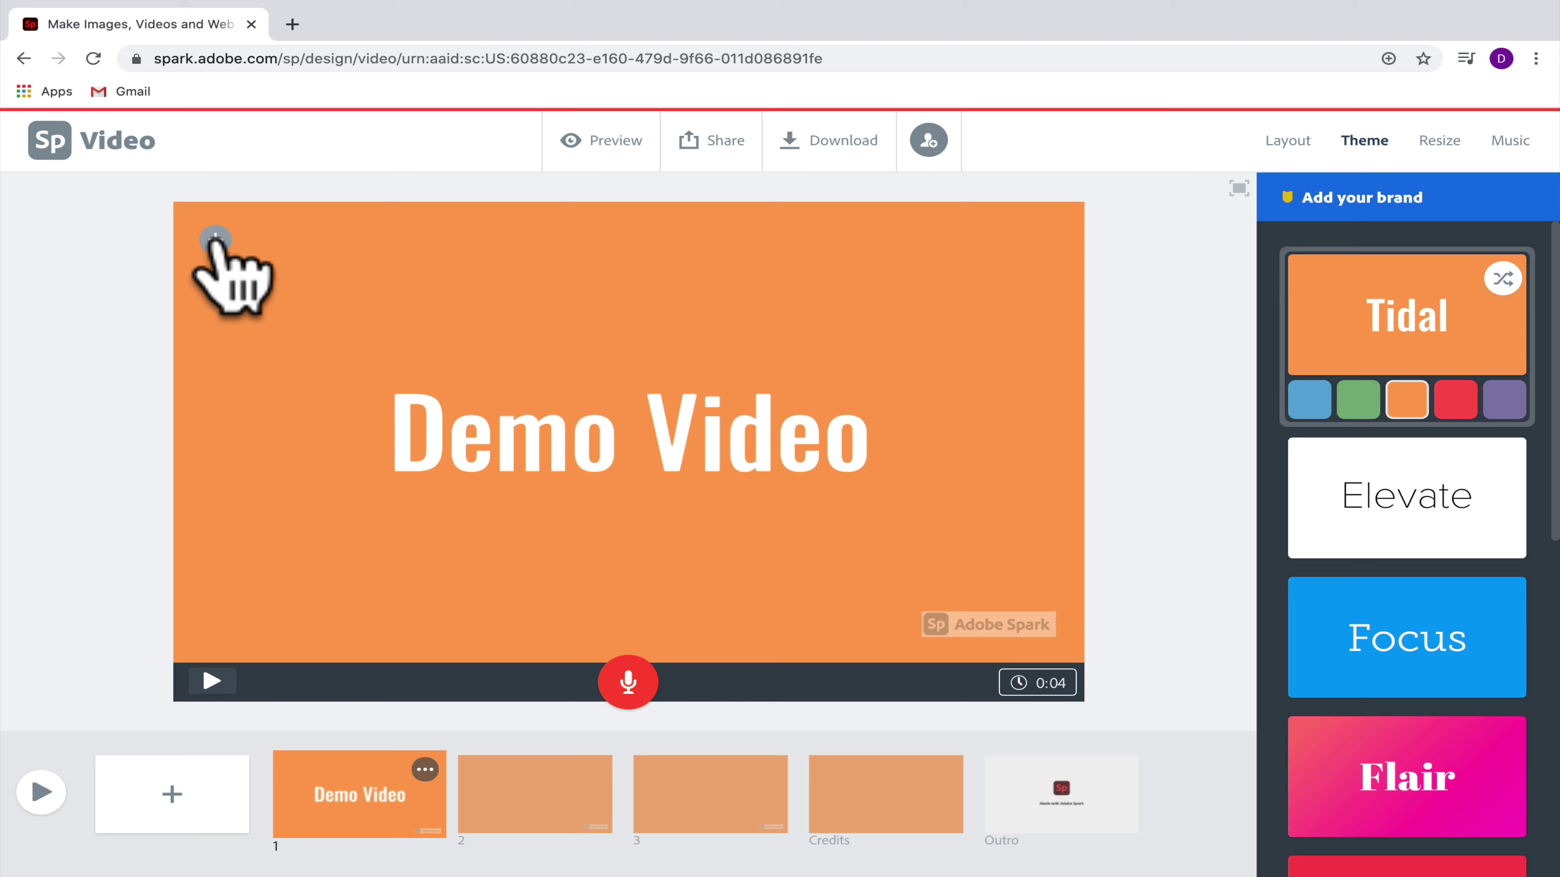
Add a background photo to slide 1 by searching Unsplash free photos for 'wolf'
left_click(214, 238)
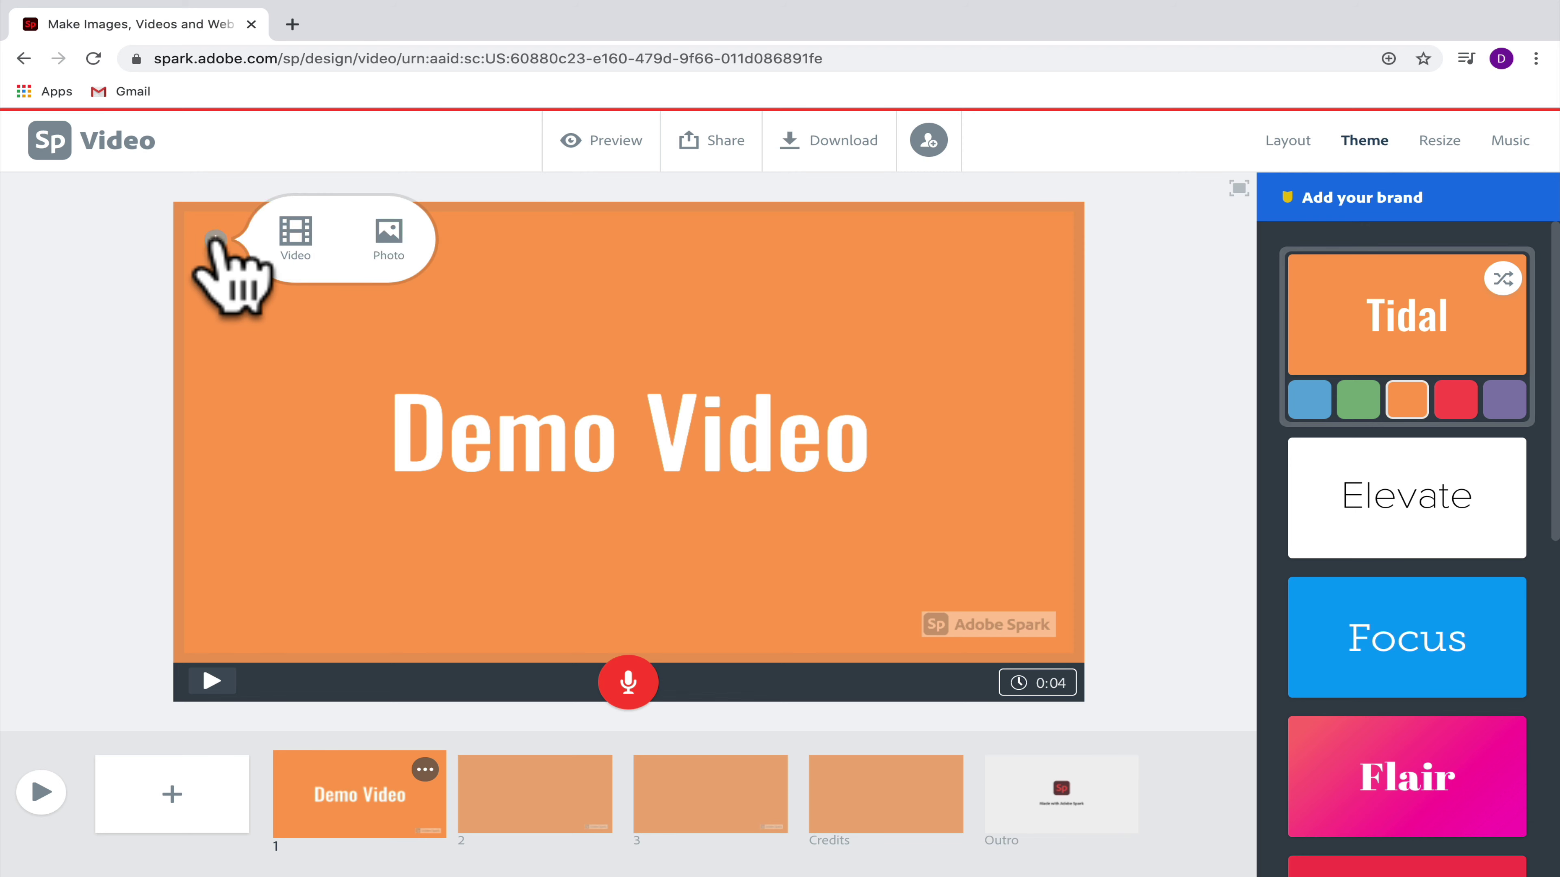
left_click(373, 259)
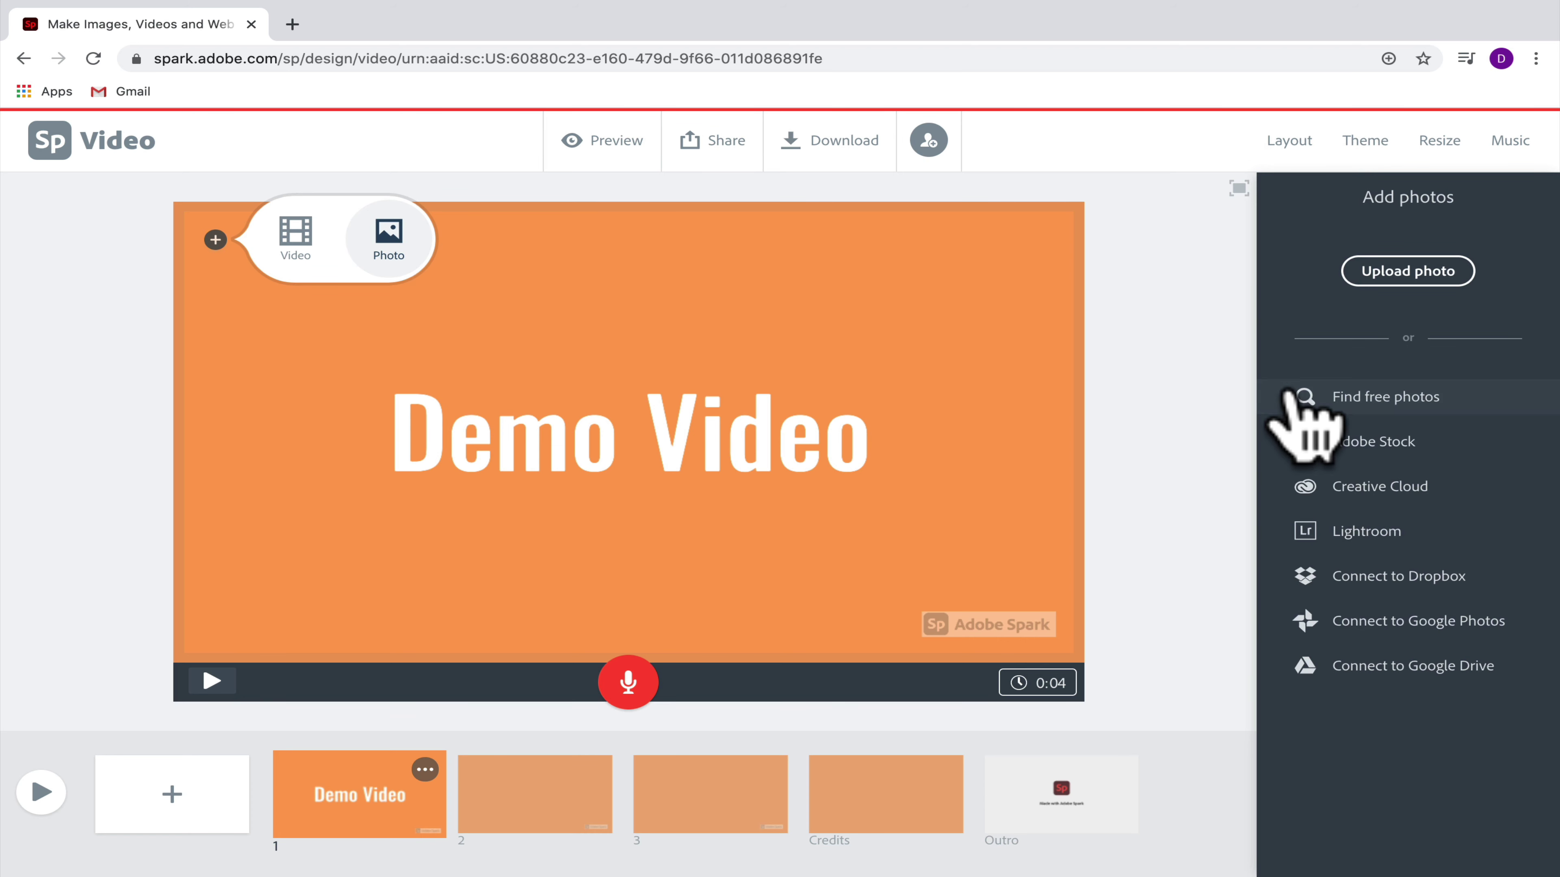
left_click(1329, 398)
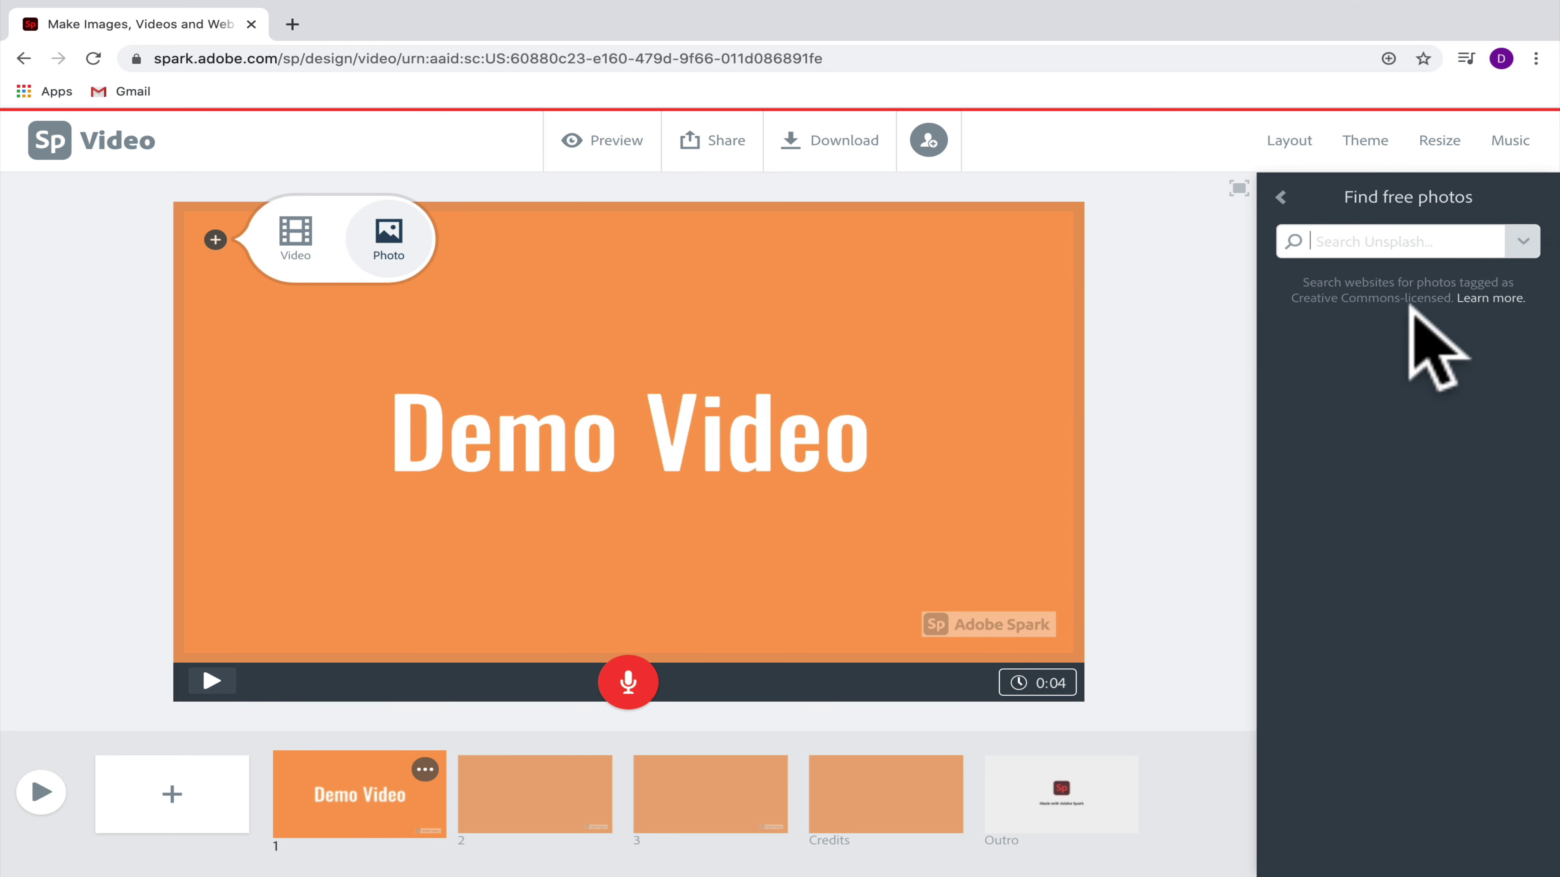
left_click(1511, 253)
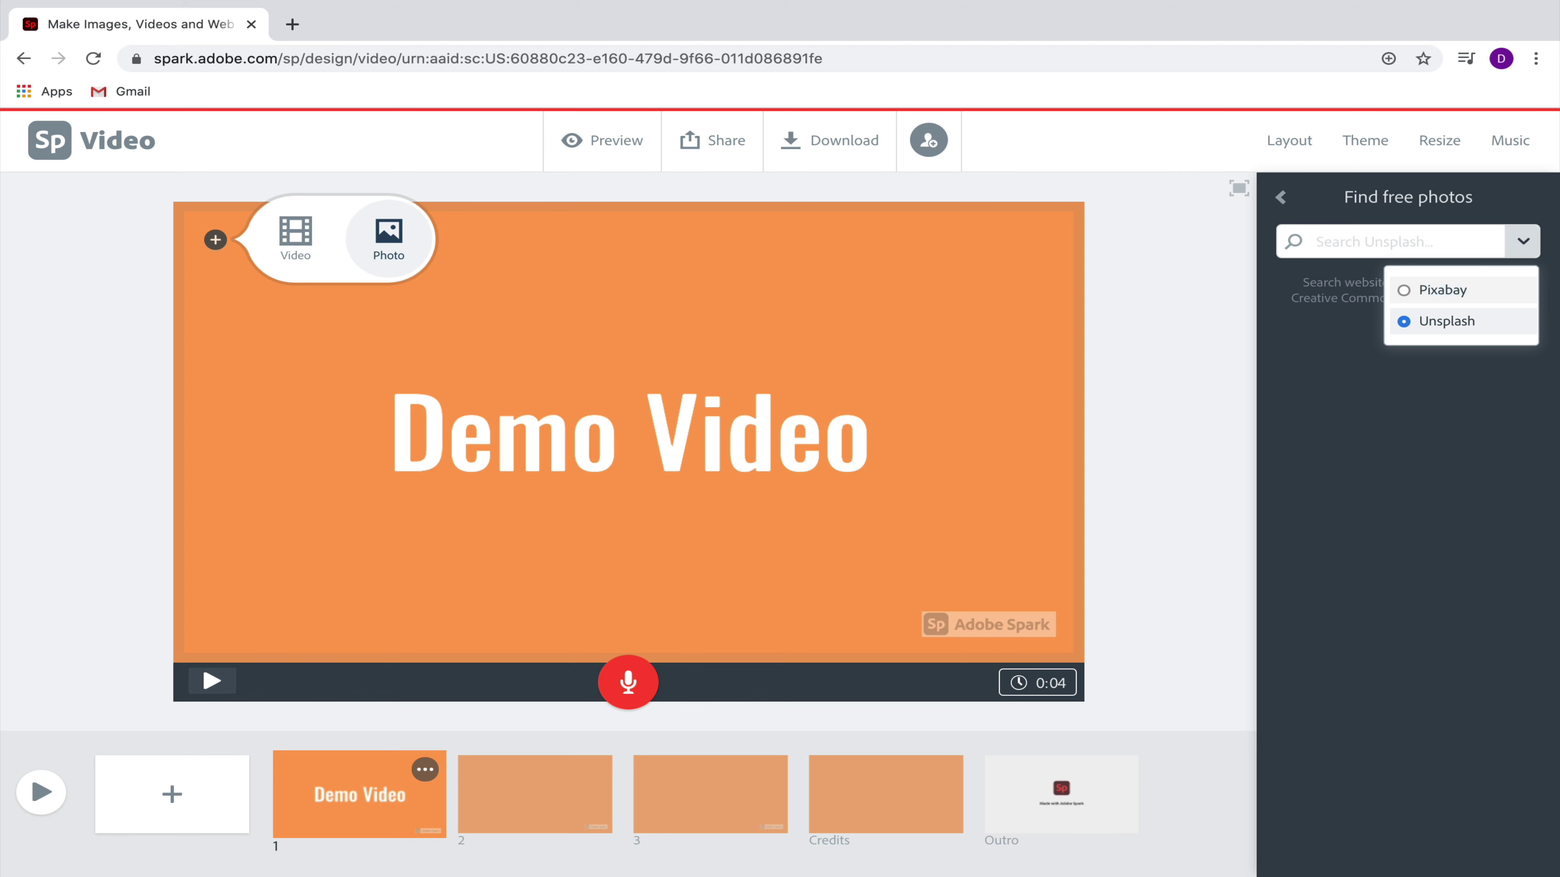
left_click(1281, 196)
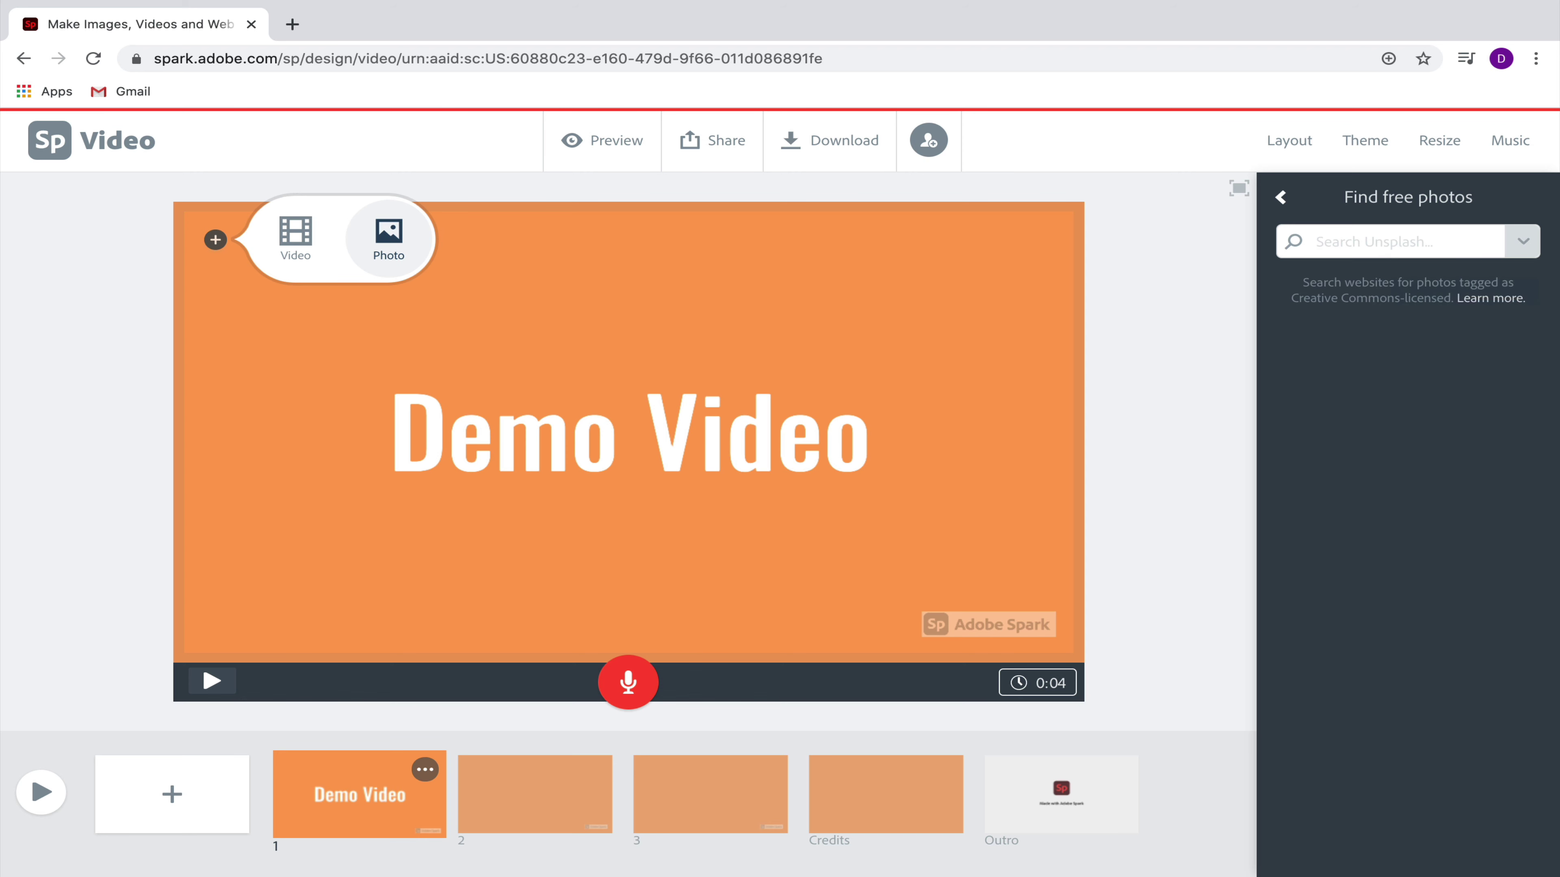
left_click(1281, 197)
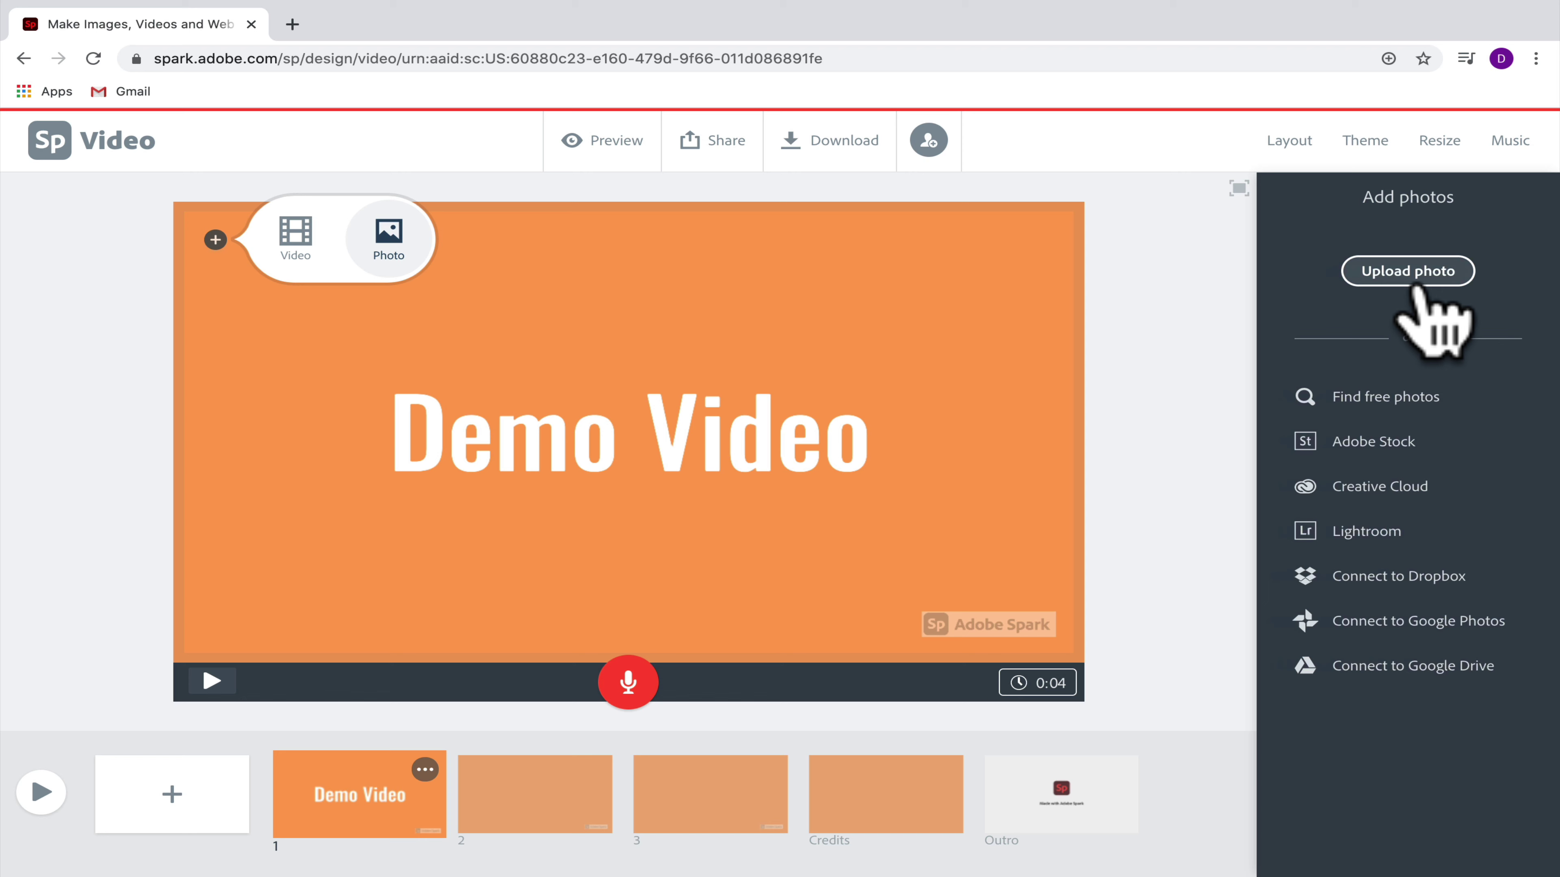
left_click(1489, 400)
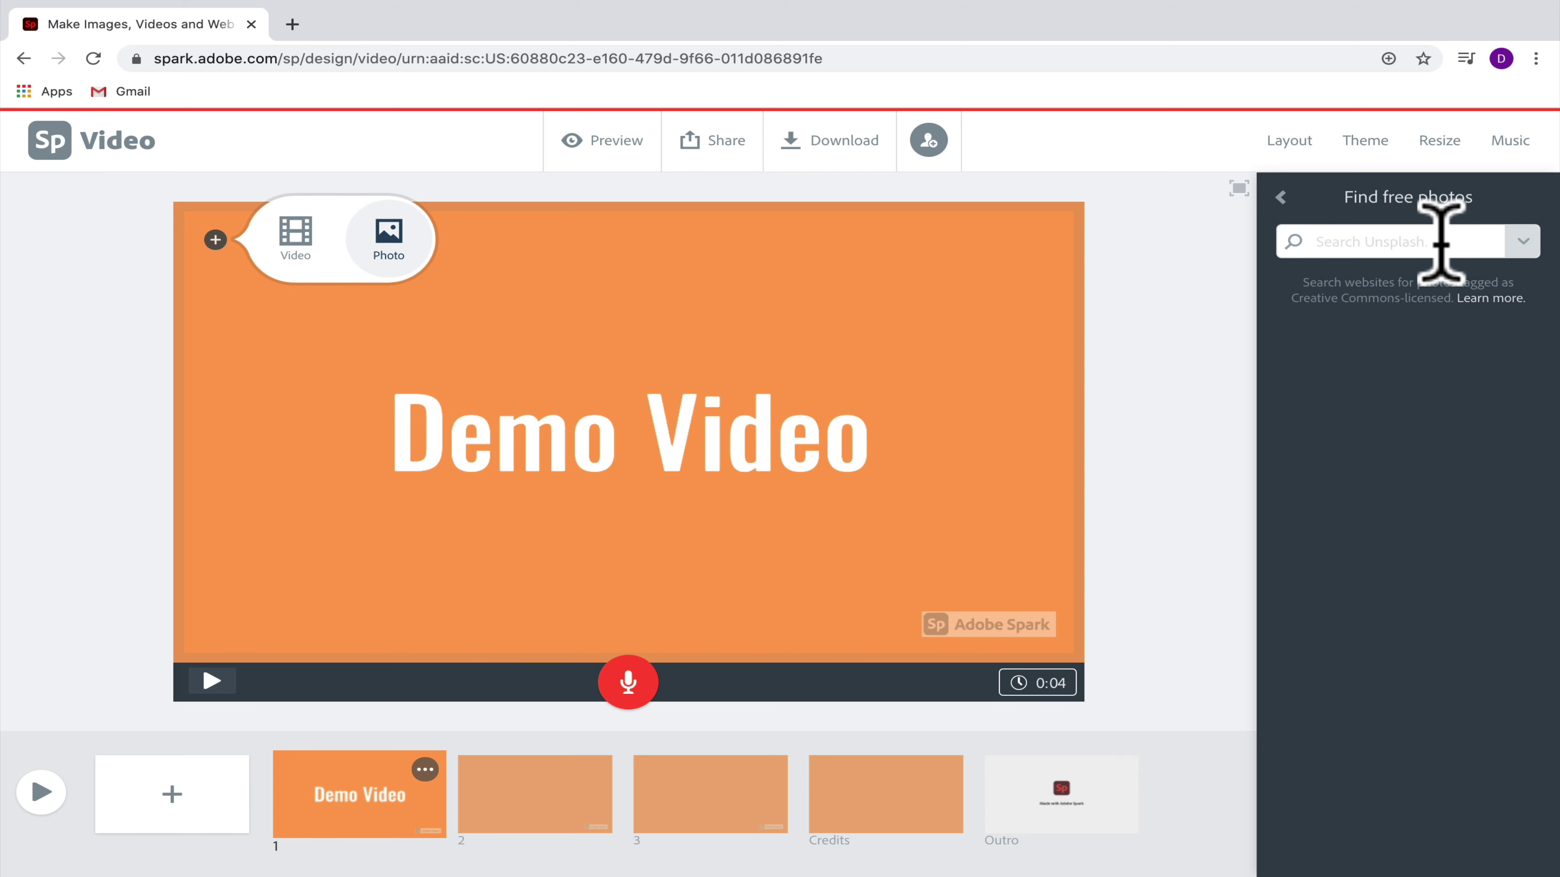
type("wolf")
key("Return")
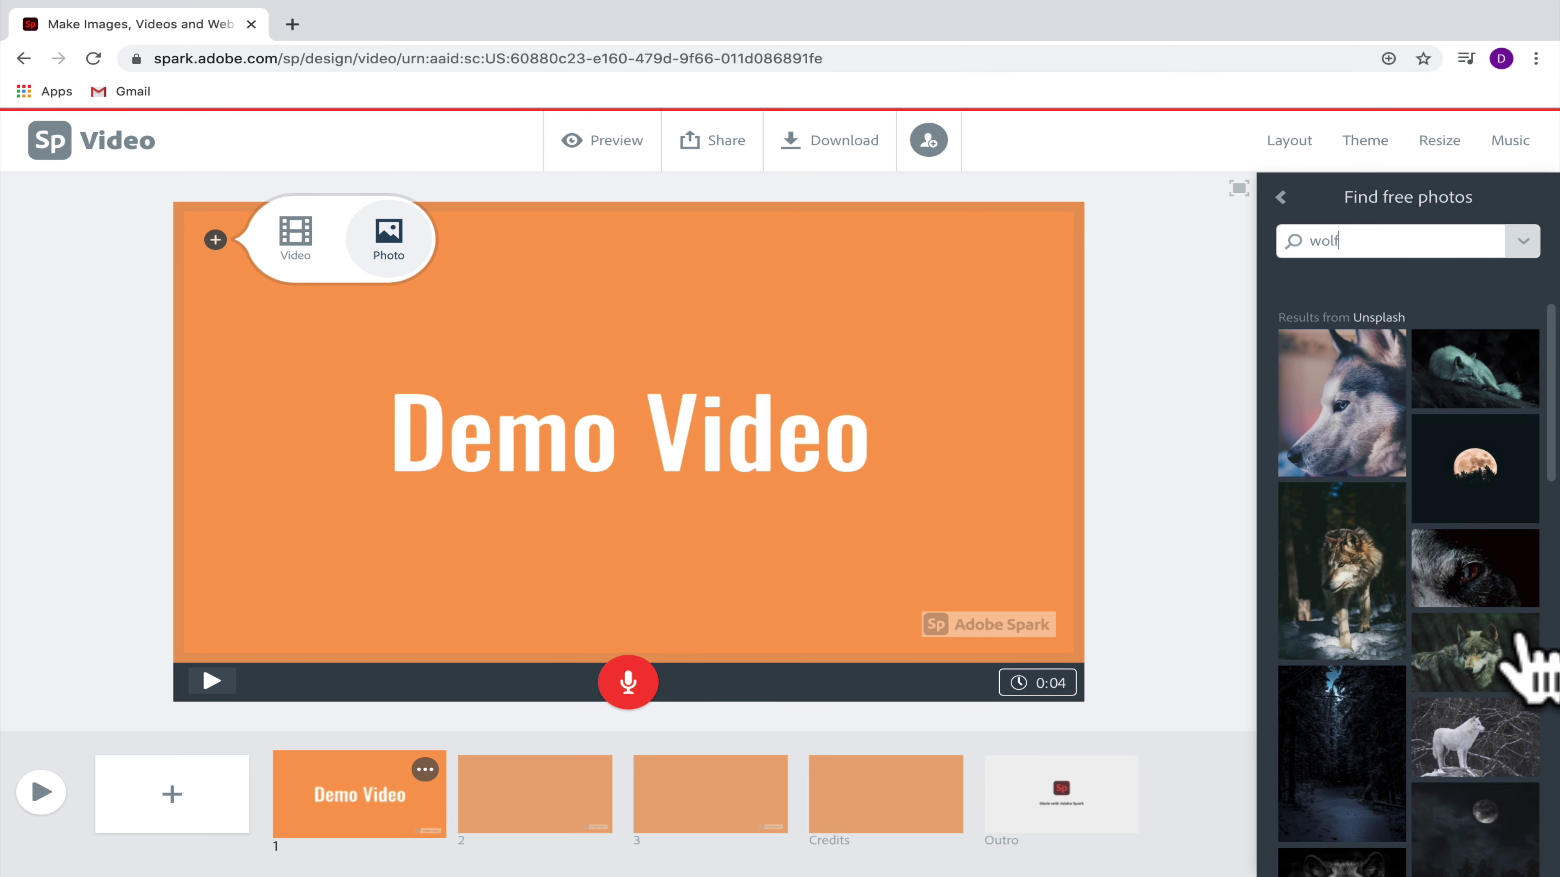
Set the sleeping wolf photo as slide 1's background, record a voice narration, and preview it
left_click(1474, 368)
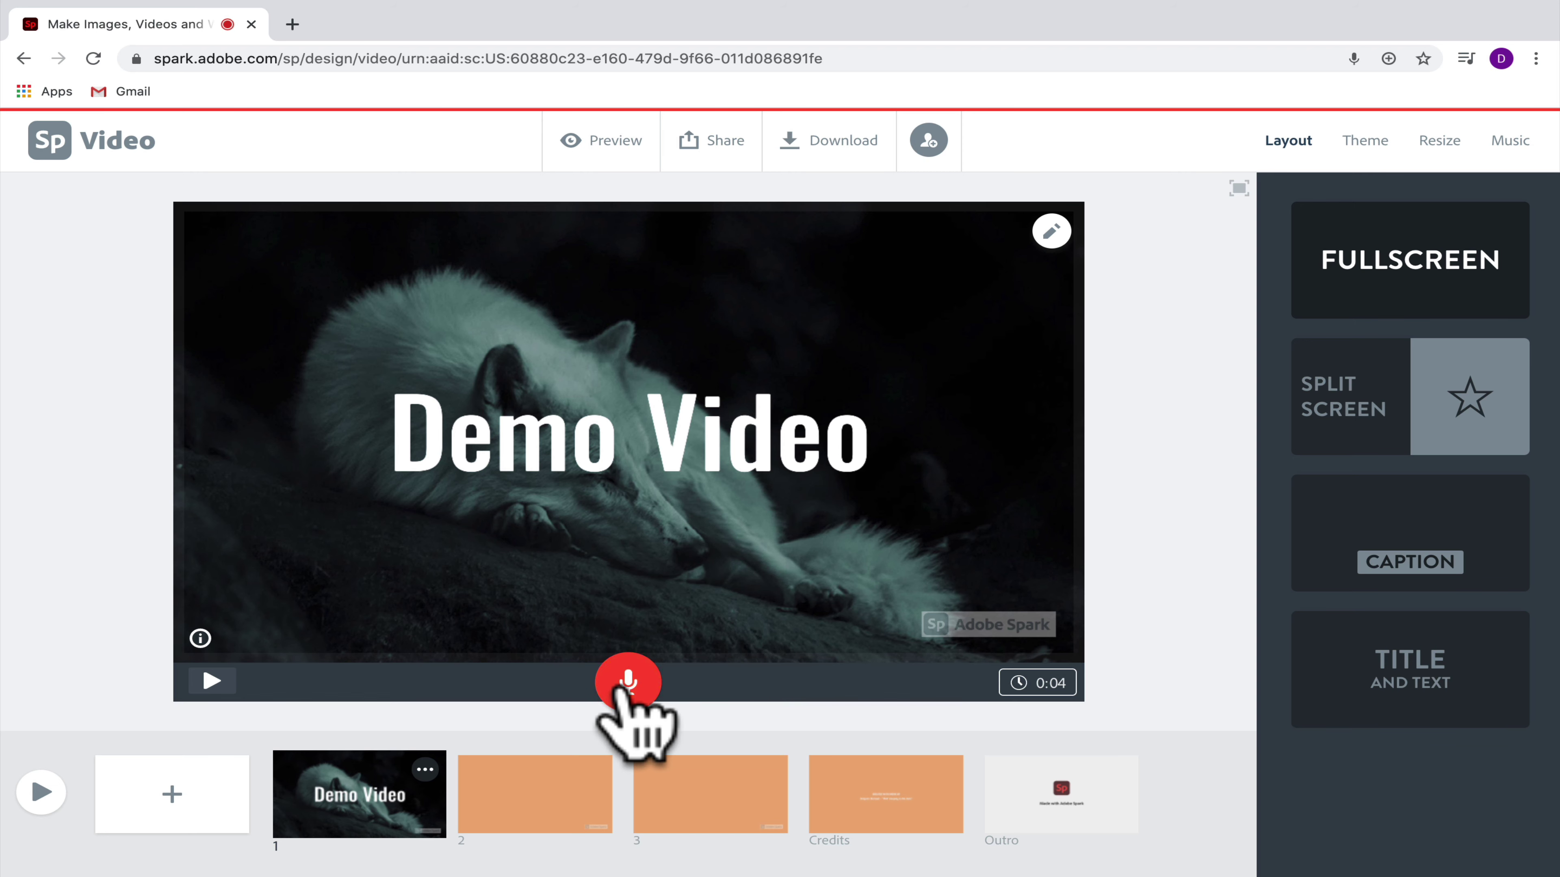
left_click_drag(617, 691, 617, 690)
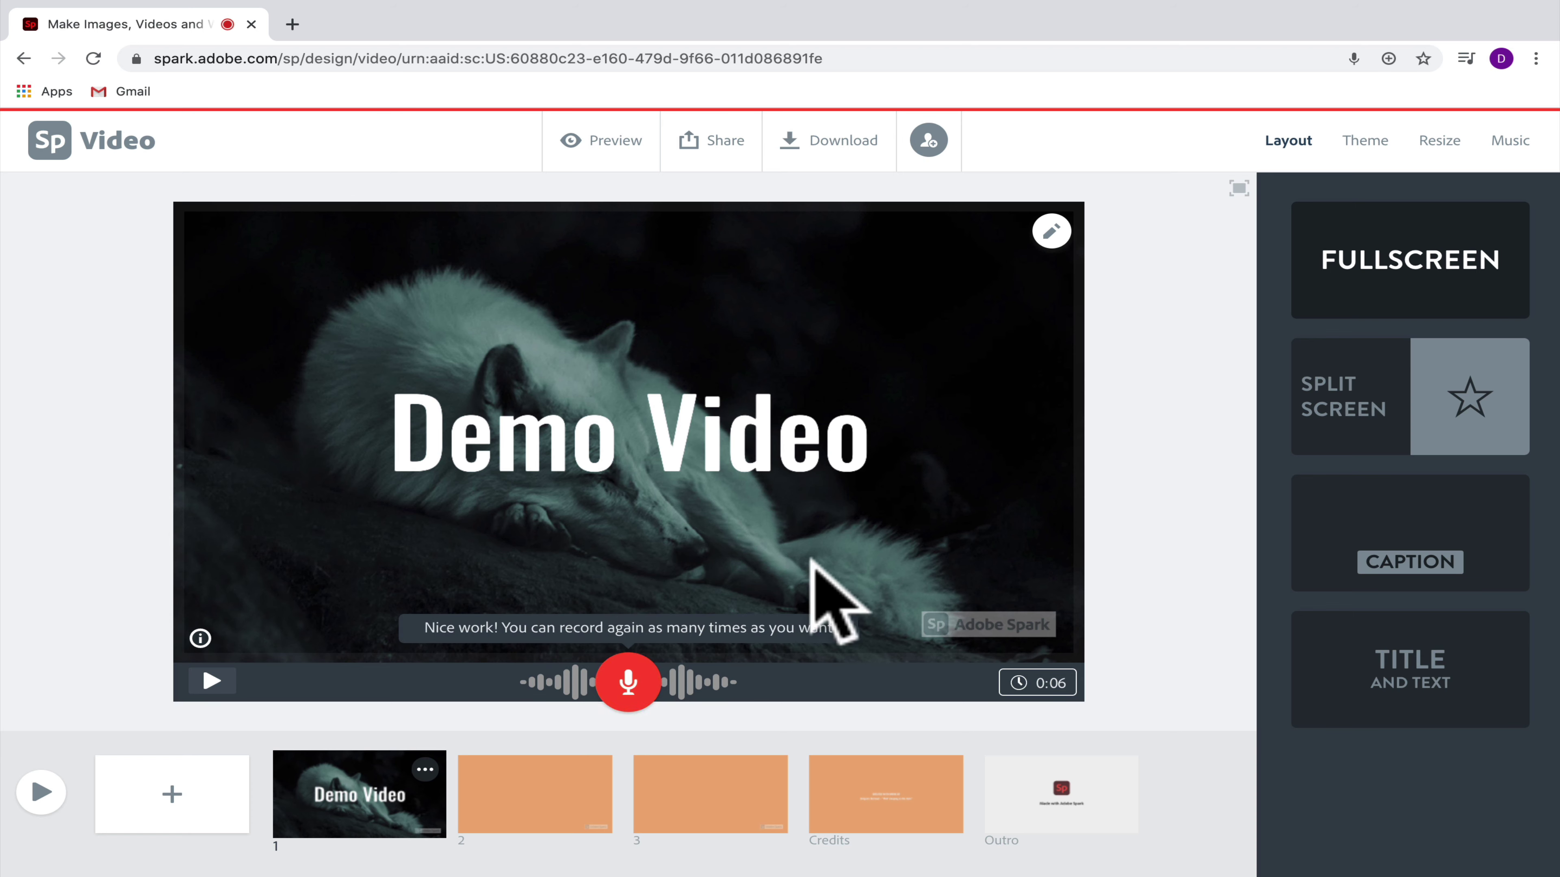
left_click(212, 681)
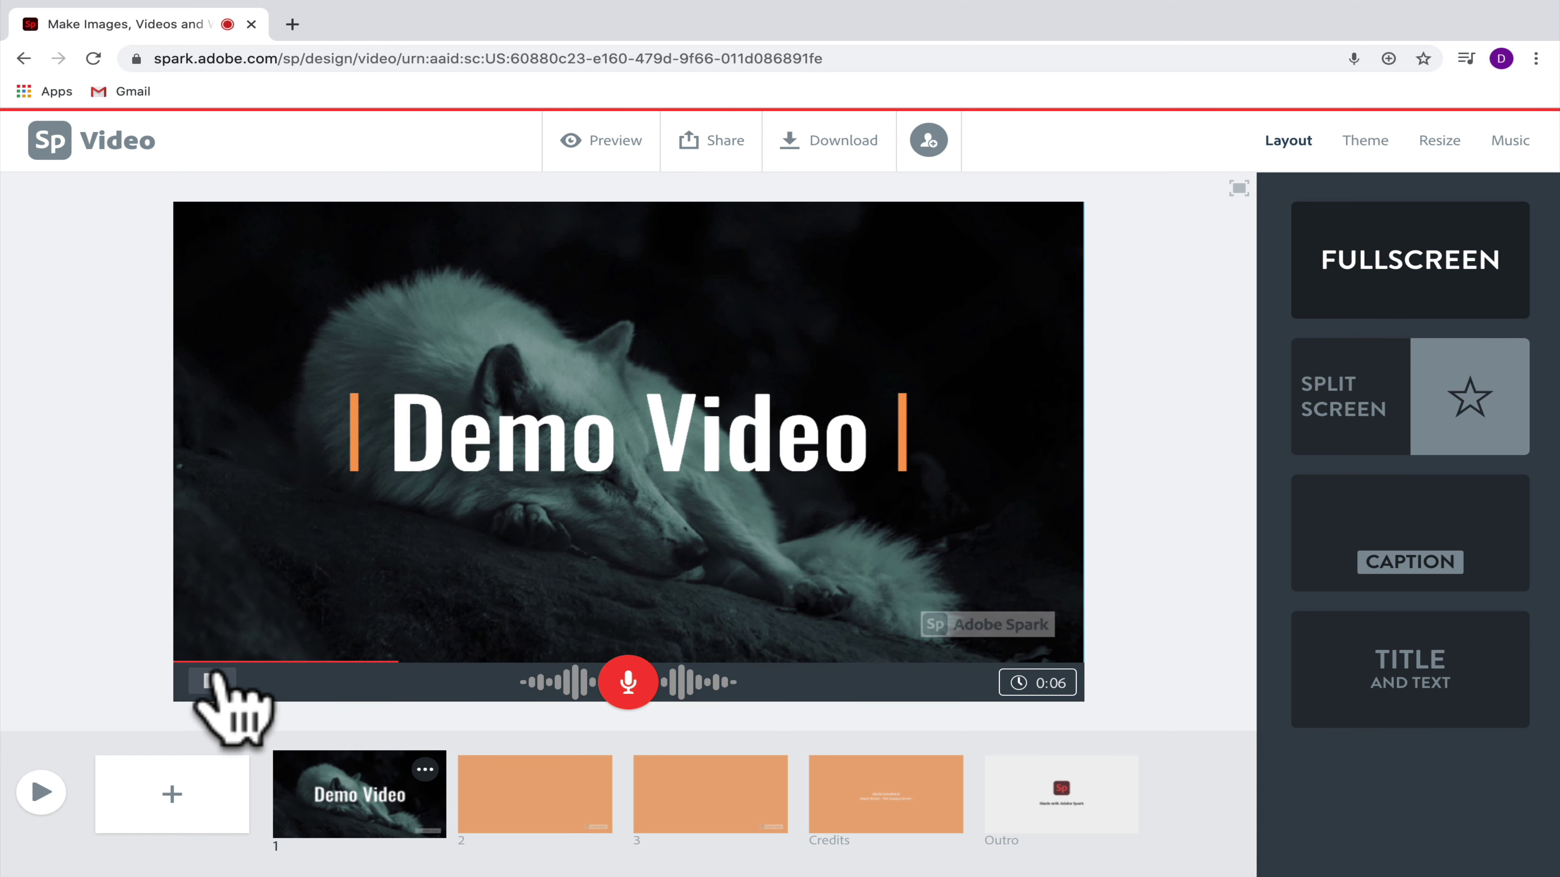
left_click(212, 681)
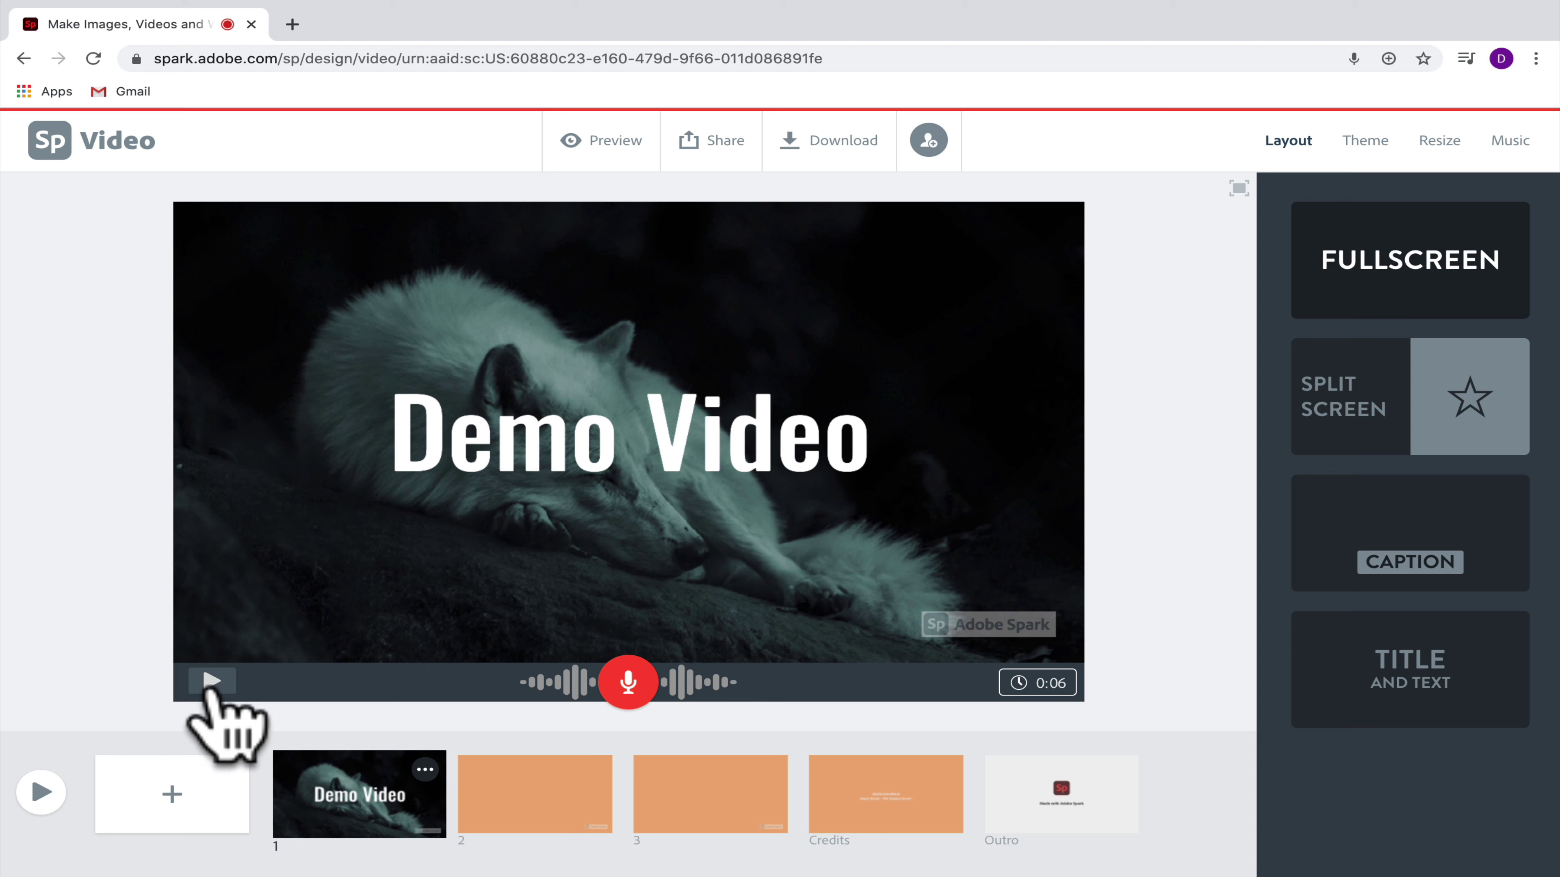
Remove slide 1's narration, set its duration to 4 seconds, and preview the slide
left_click(1052, 684)
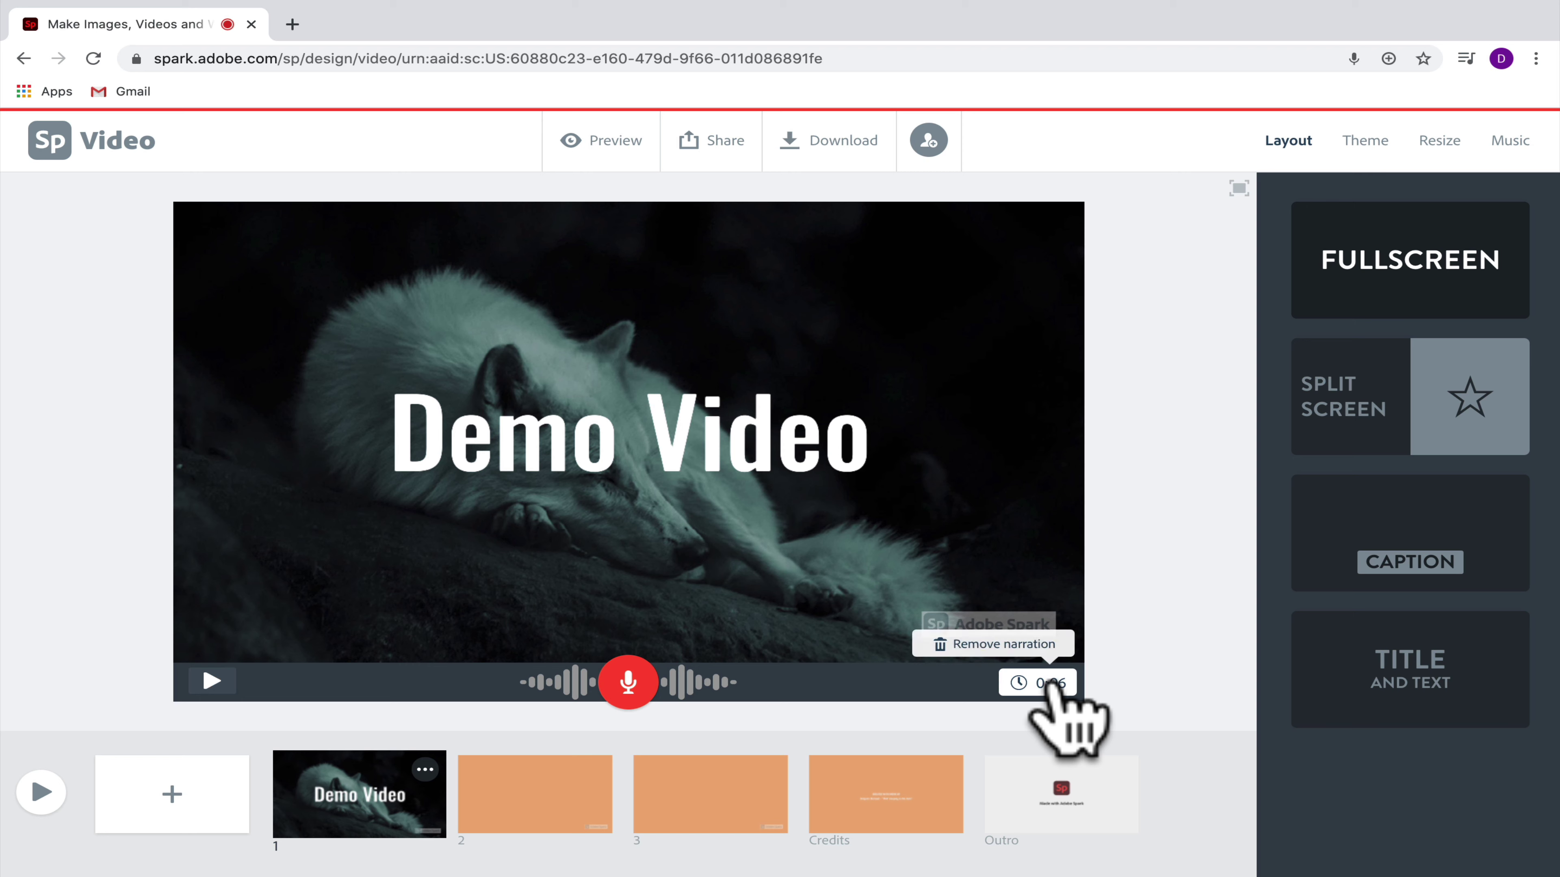
left_click(993, 648)
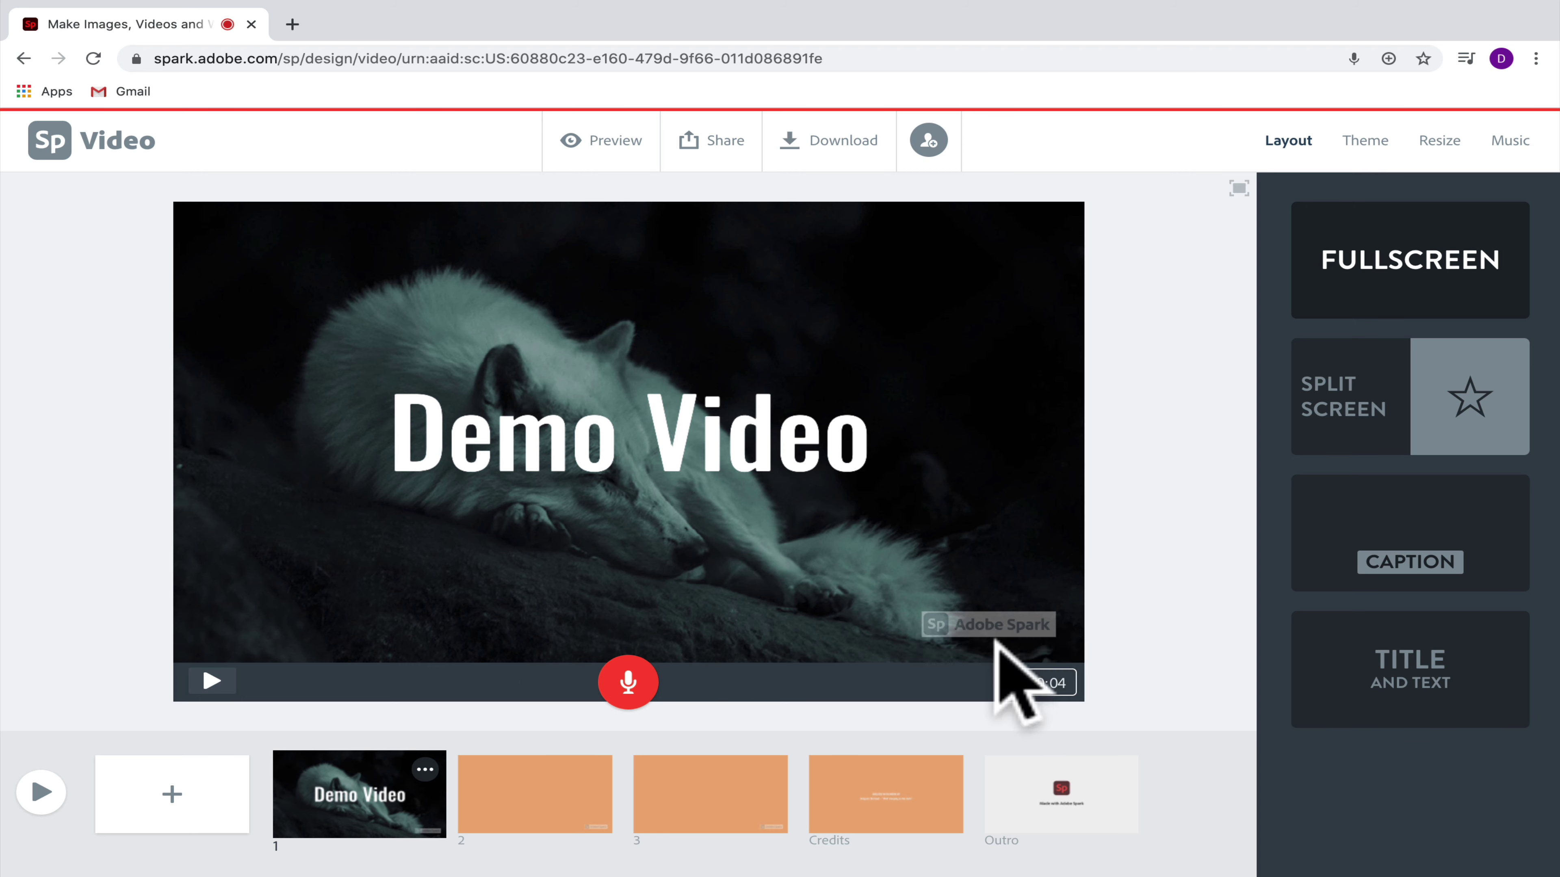
left_click(1029, 689)
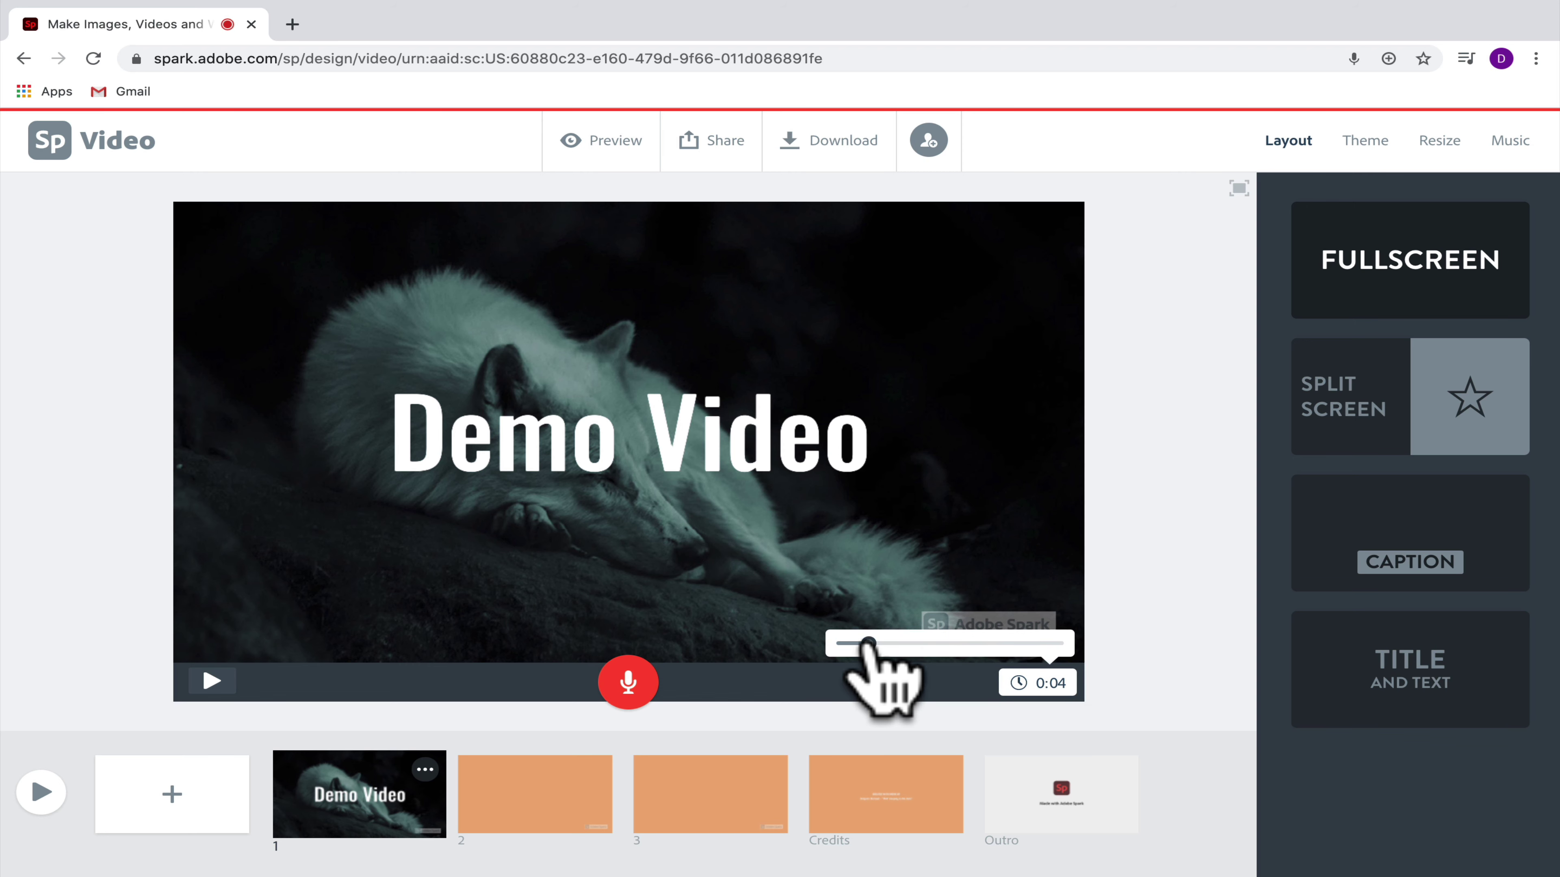
left_click_drag(867, 644, 959, 643)
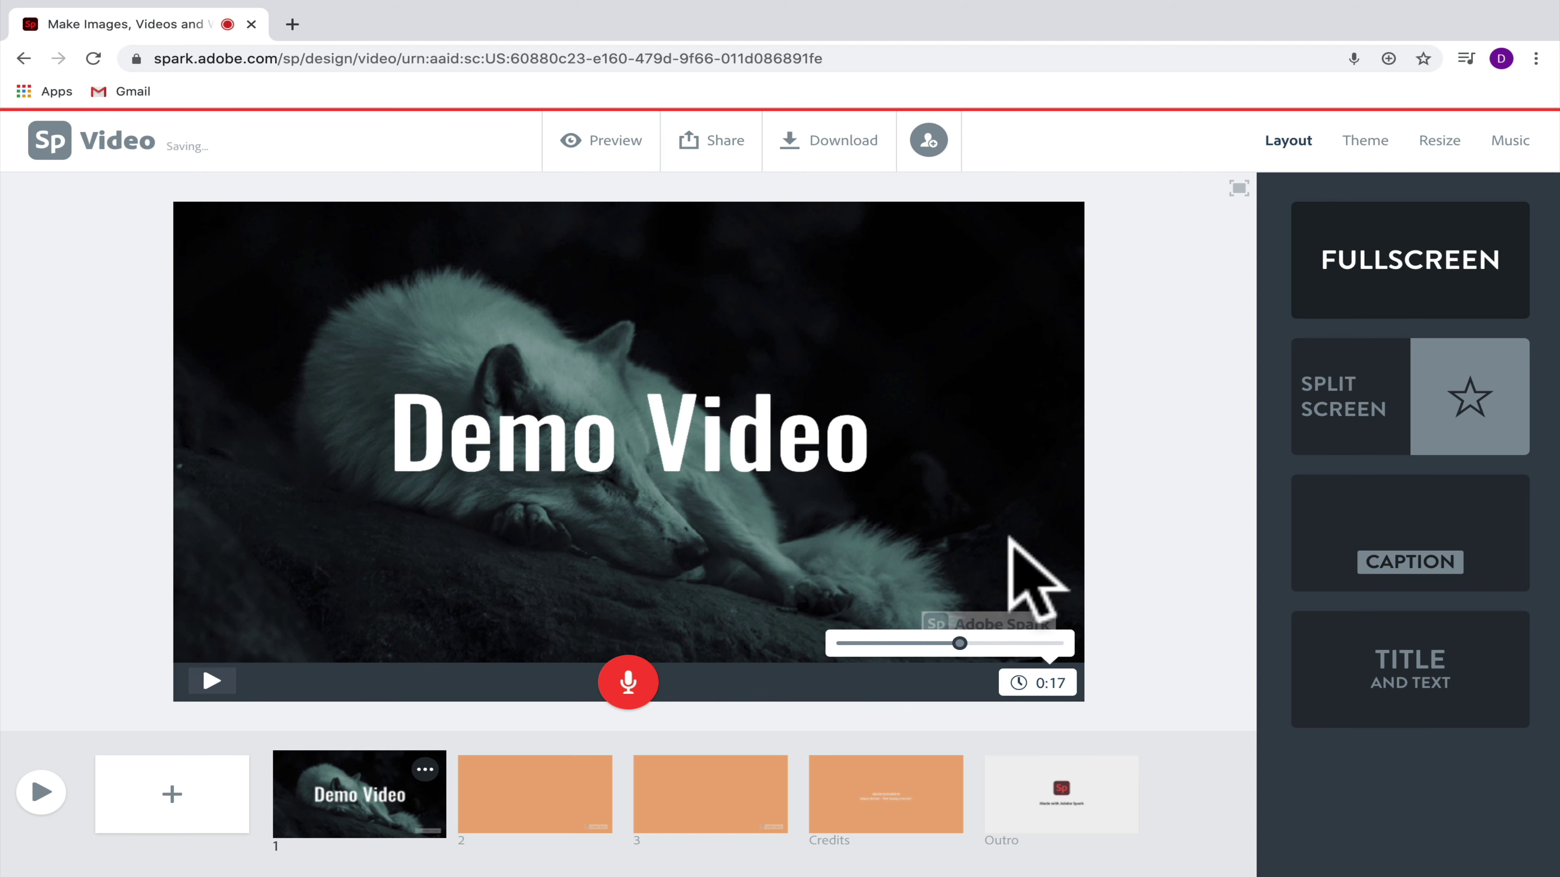
left_click_drag(959, 643, 867, 644)
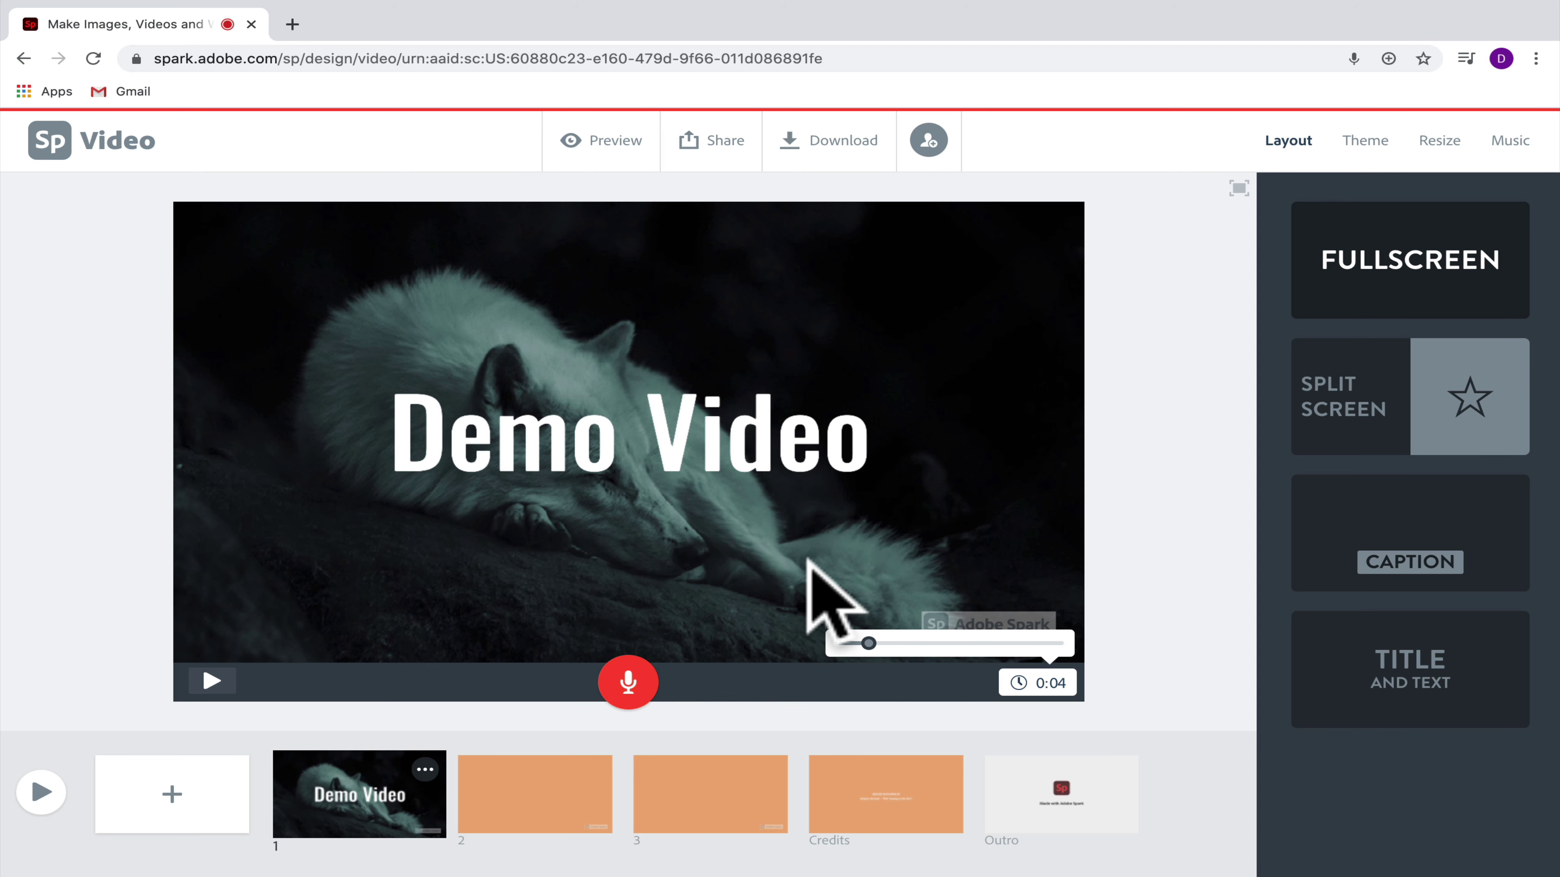
mouse_move(868, 643)
left_mouse_down()
mouse_move(994, 644)
mouse_move(847, 644)
mouse_move(865, 643)
left_mouse_up()
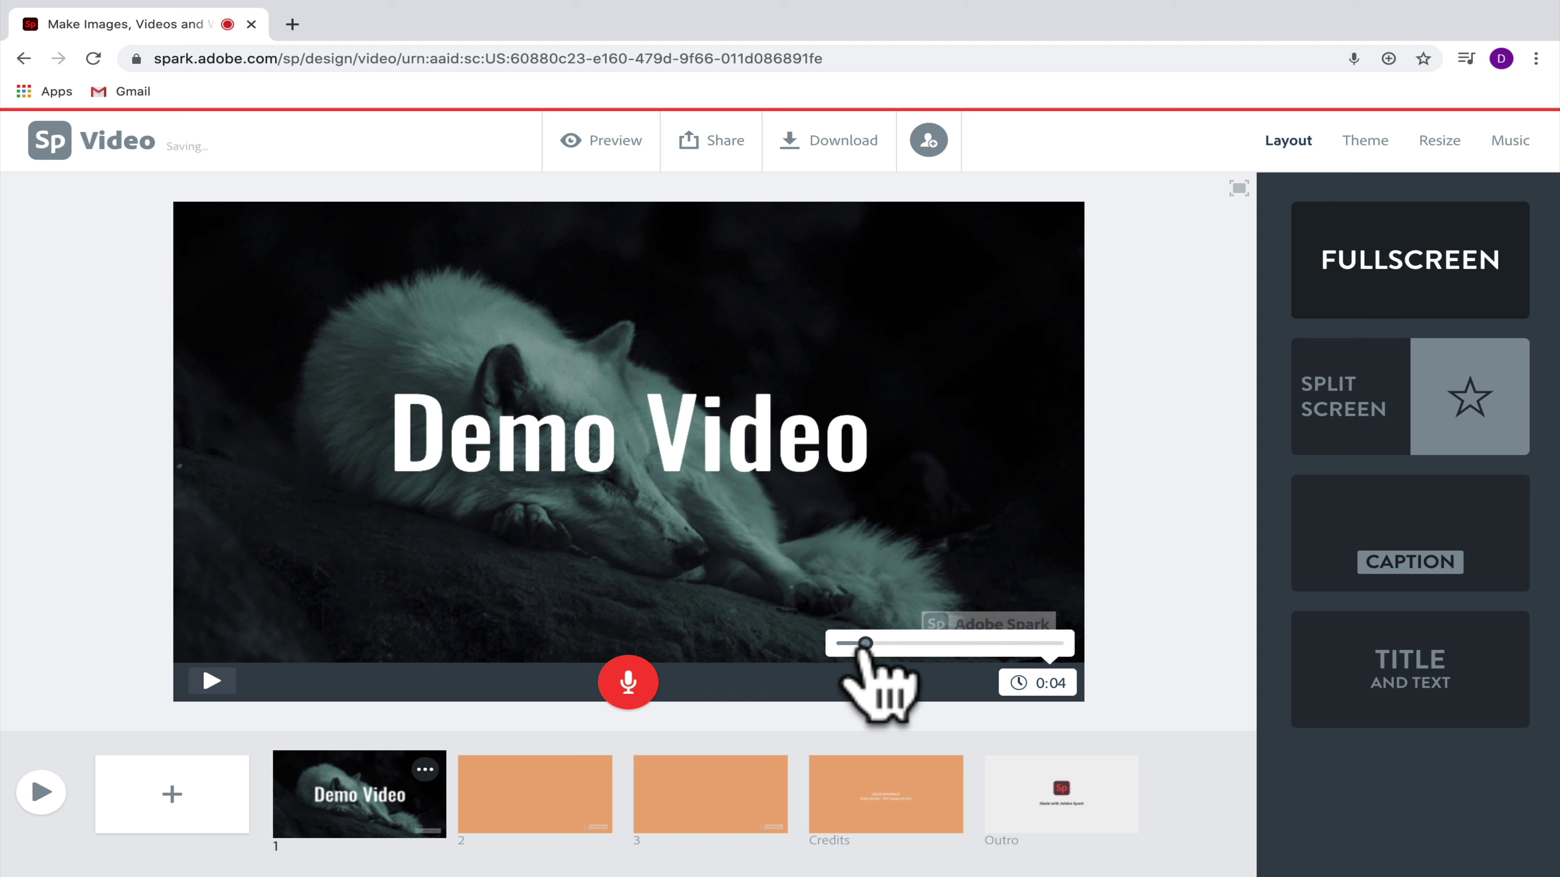
left_click(211, 681)
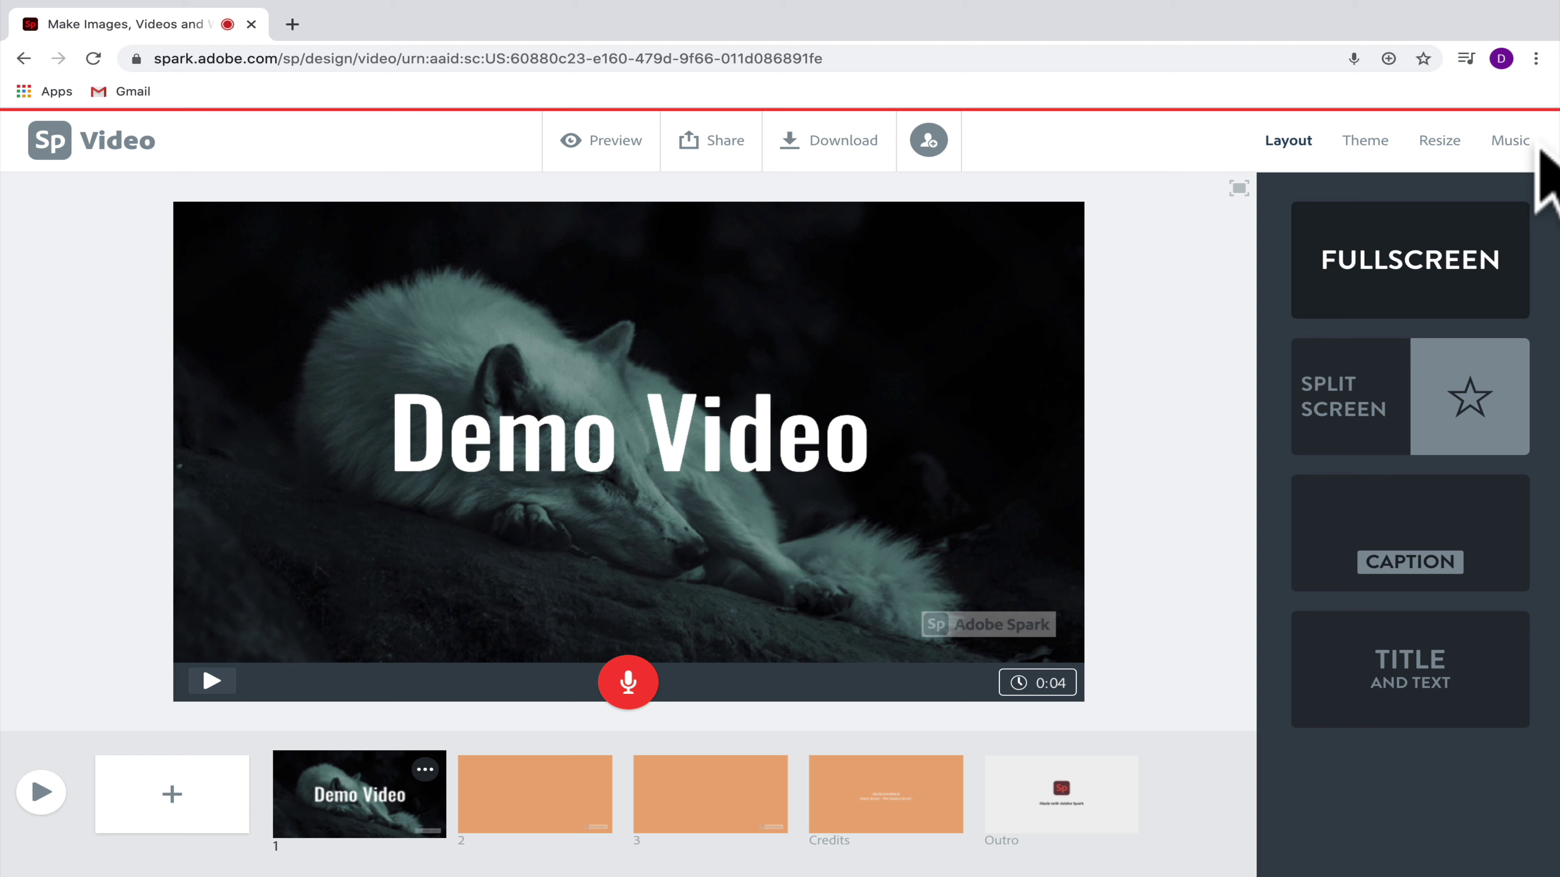
Adjust the background music volume, cancelling the Add my music option
left_click(1510, 141)
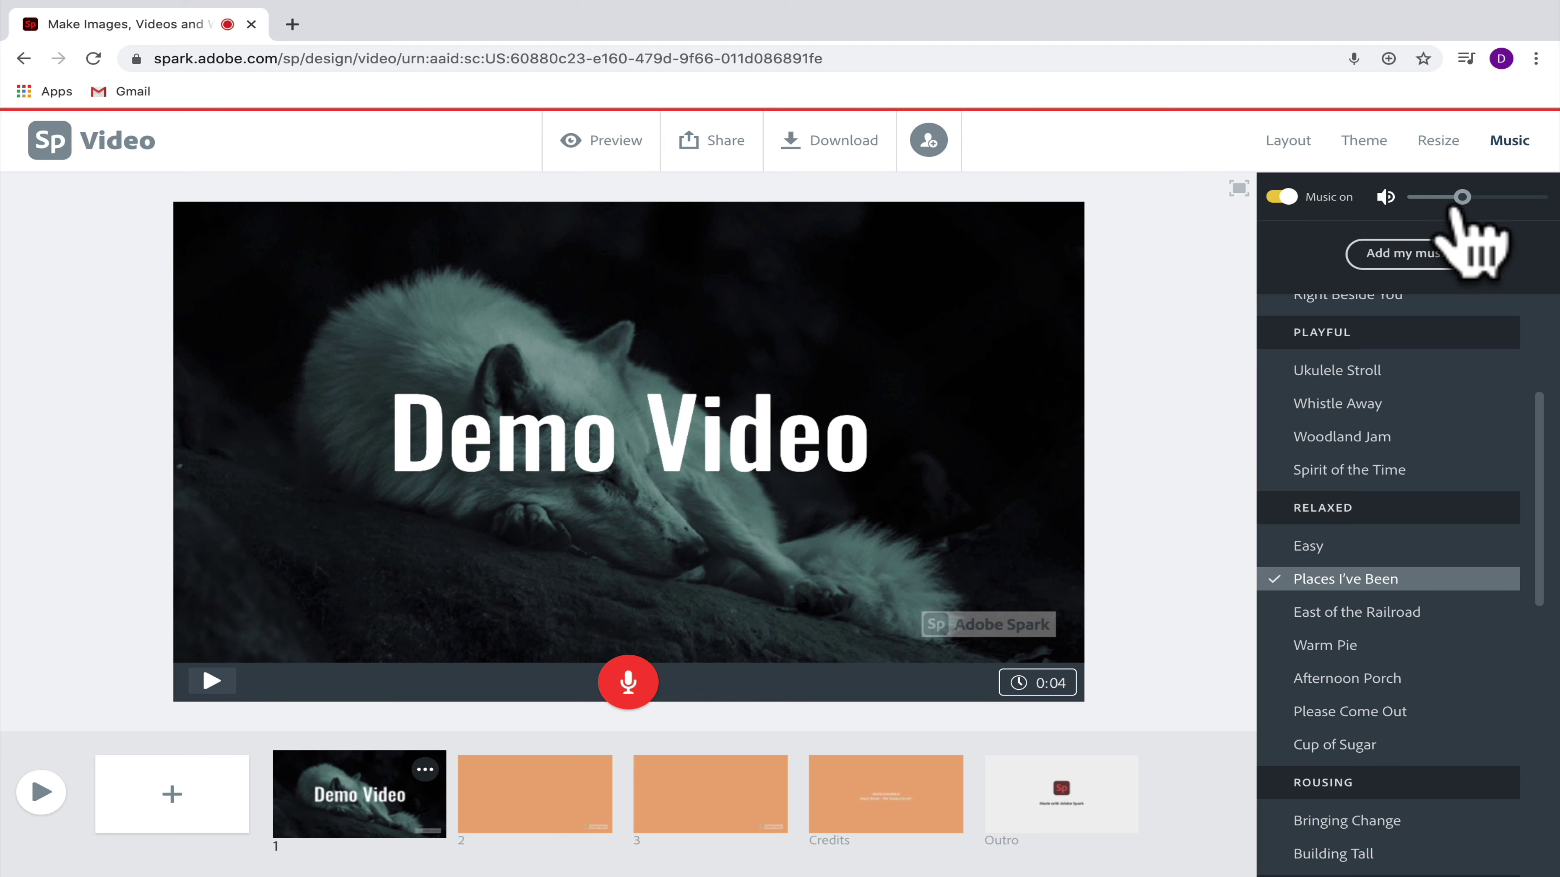
left_click_drag(1462, 197, 1432, 210)
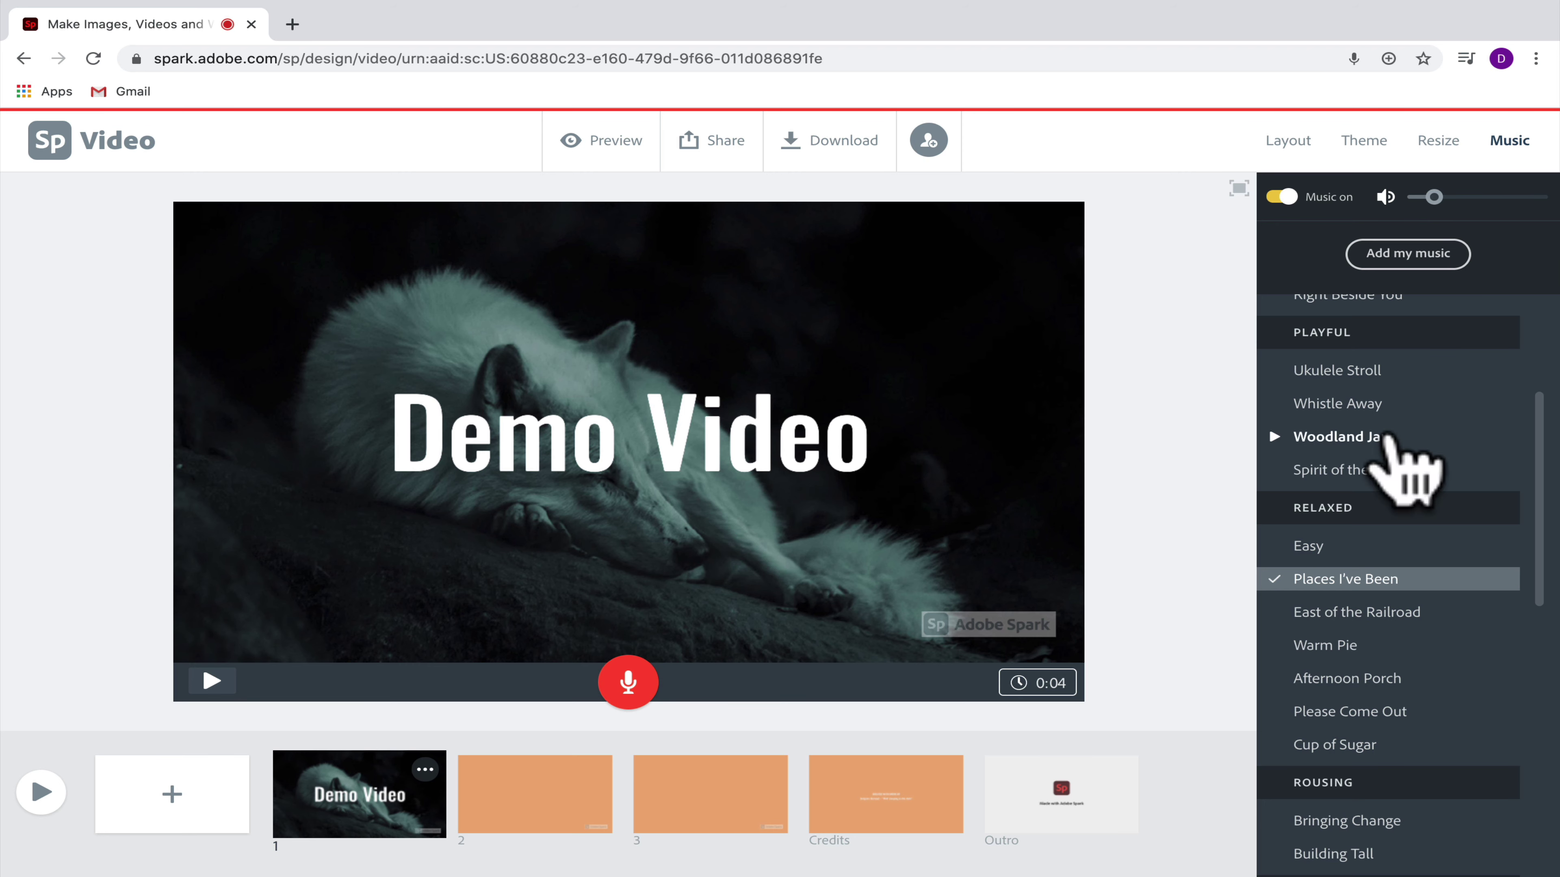
left_click(1438, 253)
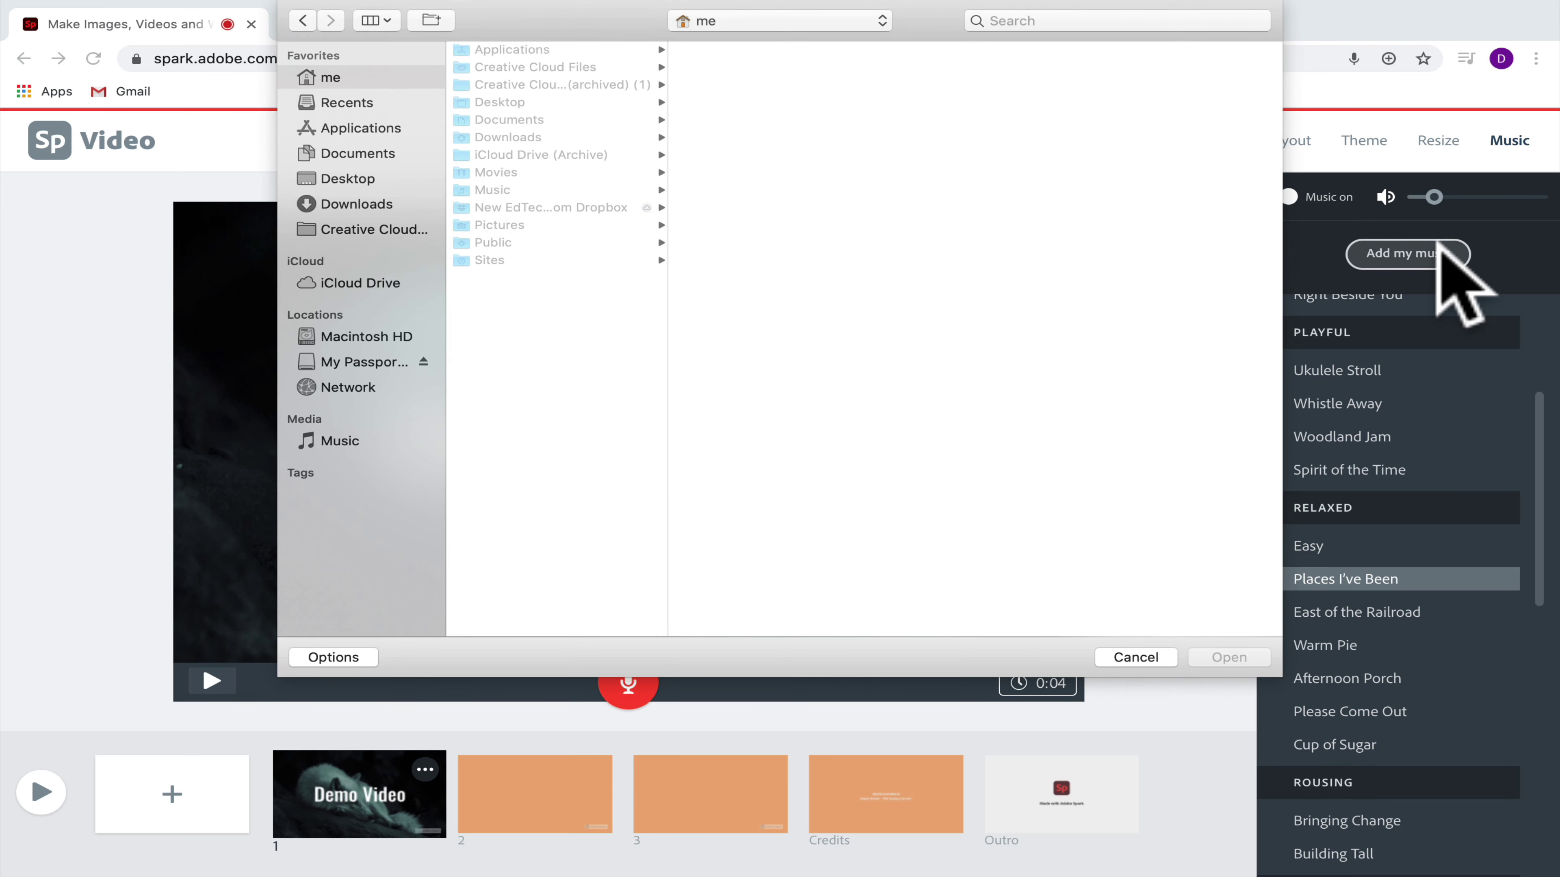
left_click(1142, 652)
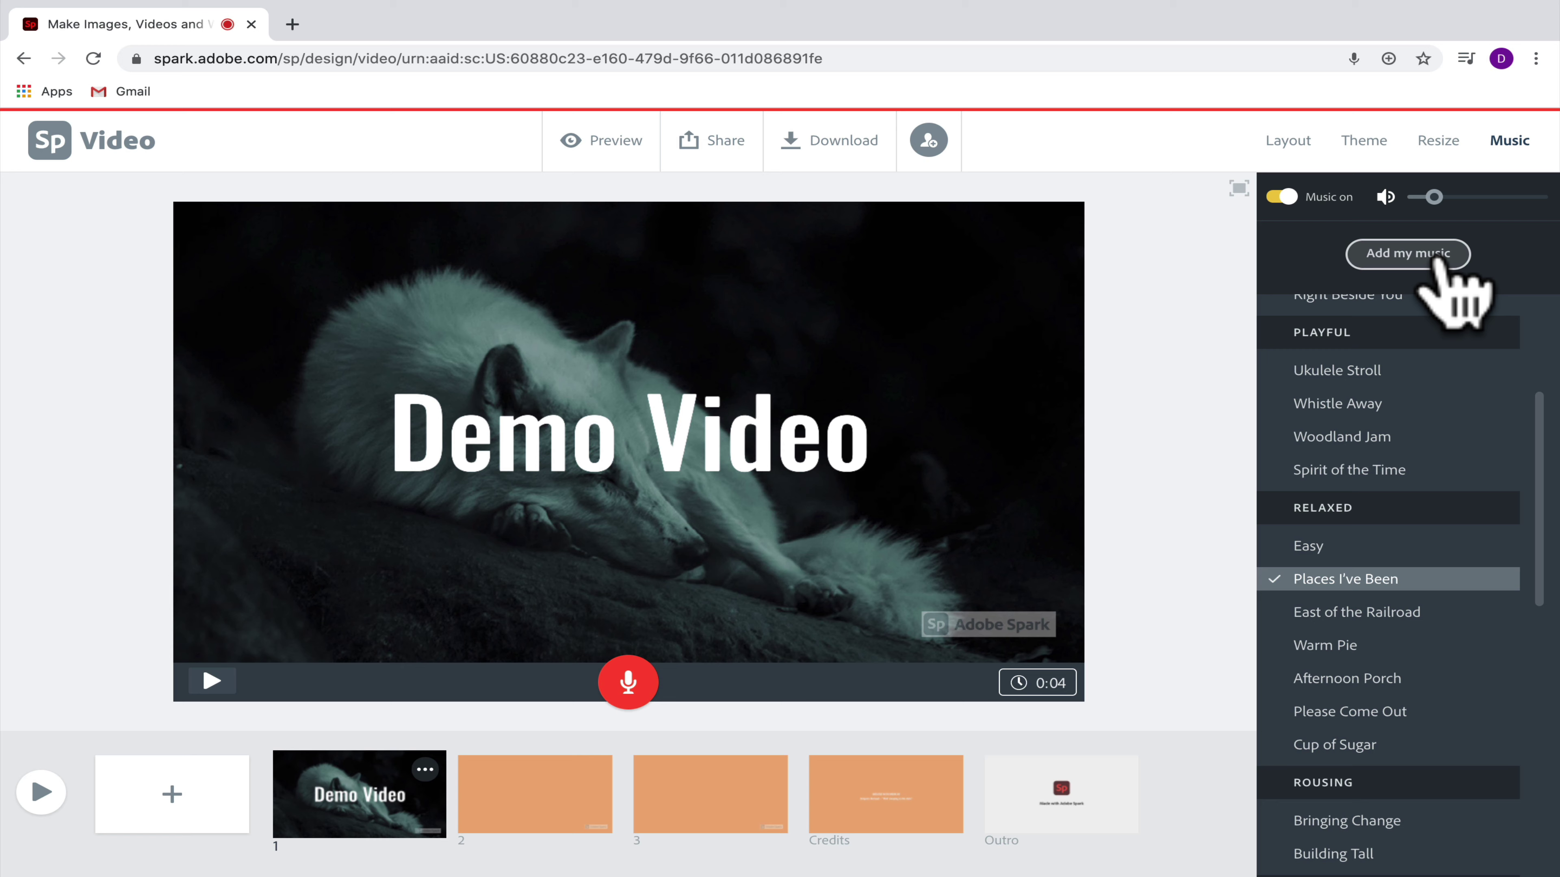
Preview Spirit of the Time and choose it as the background music
scroll(1467, 435, "up", 4)
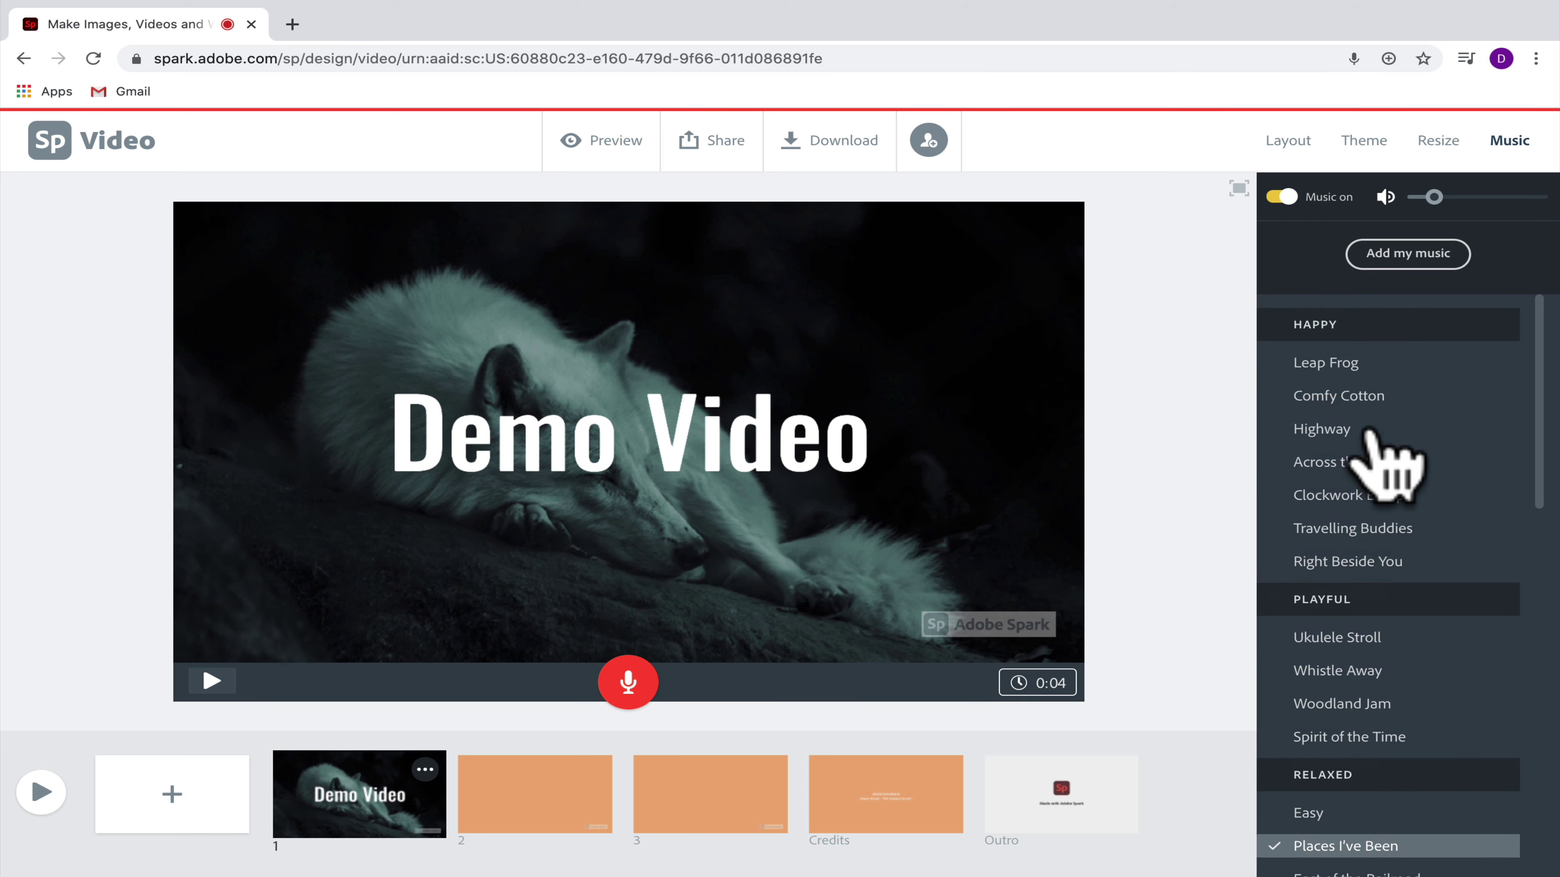
scroll(1393, 642, "down", 2)
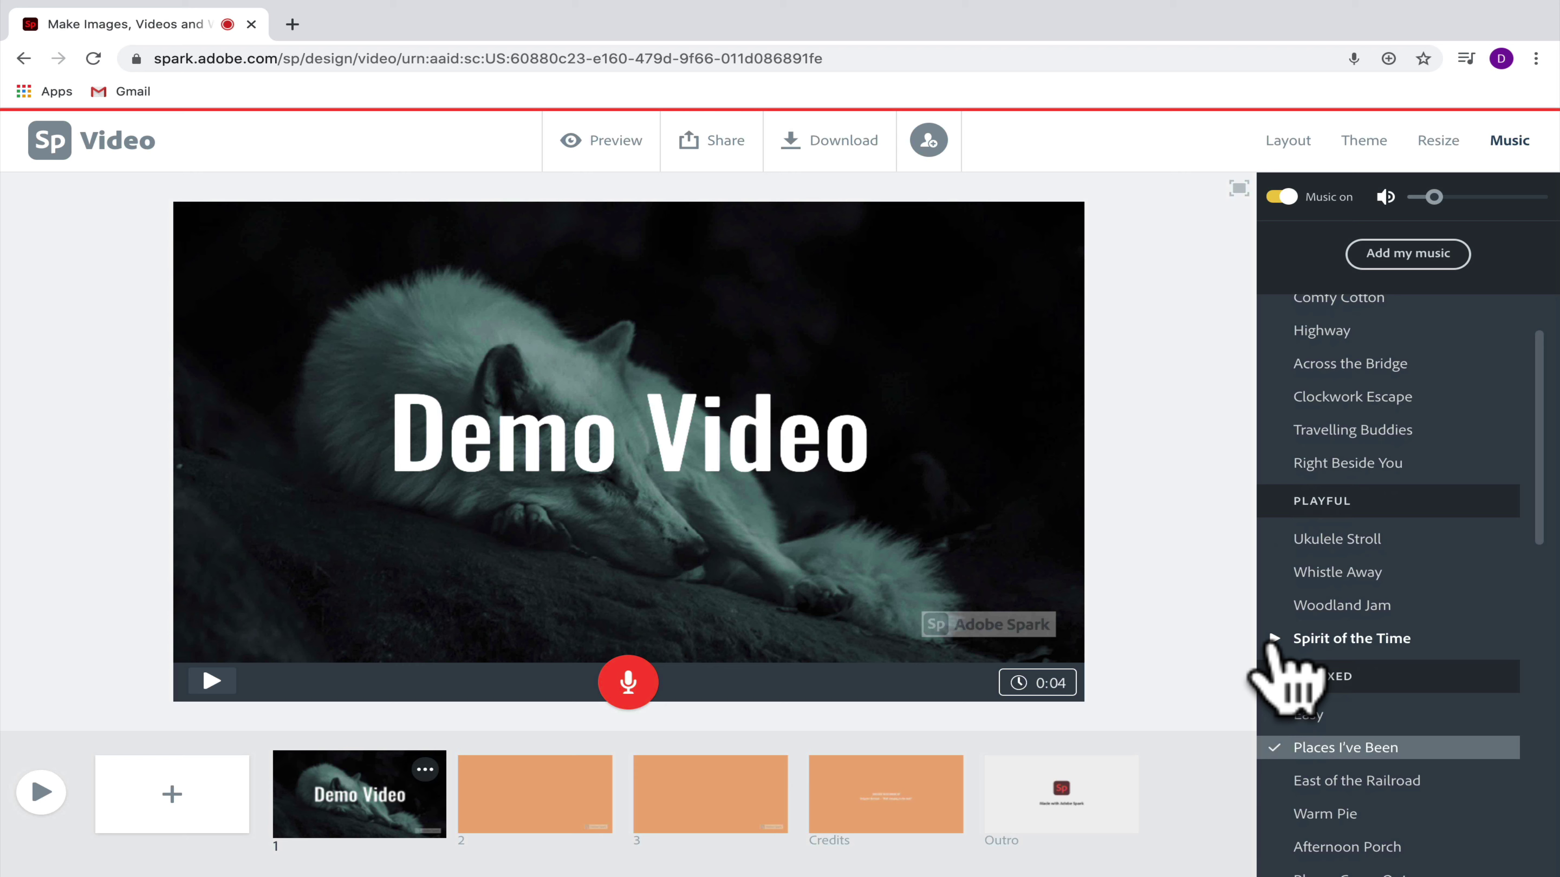
left_click(1272, 639)
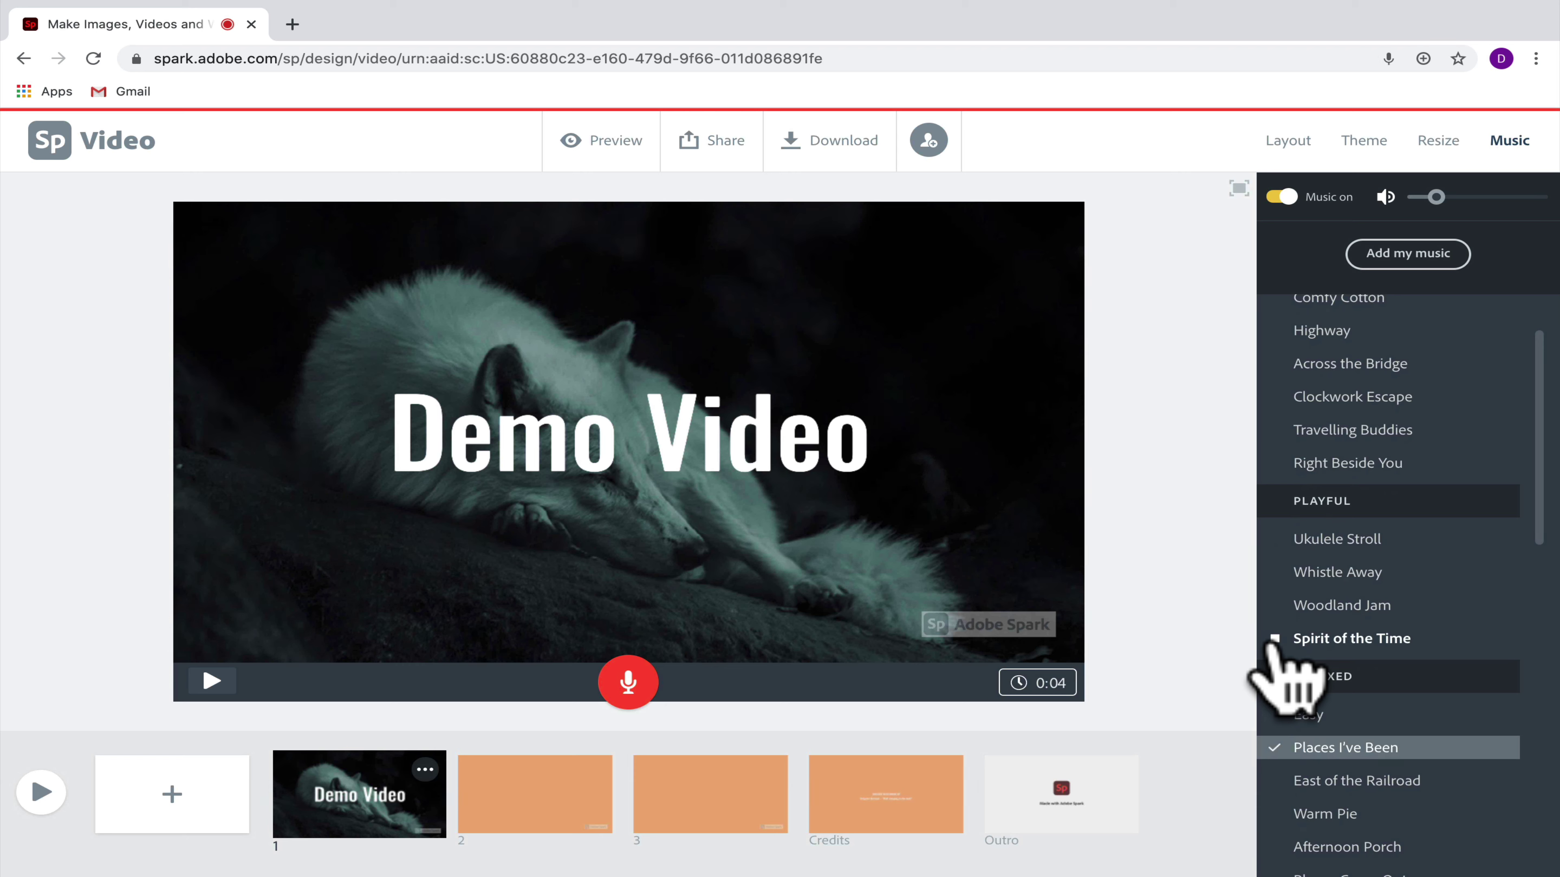
key("XF86AudioRaiseVolume")
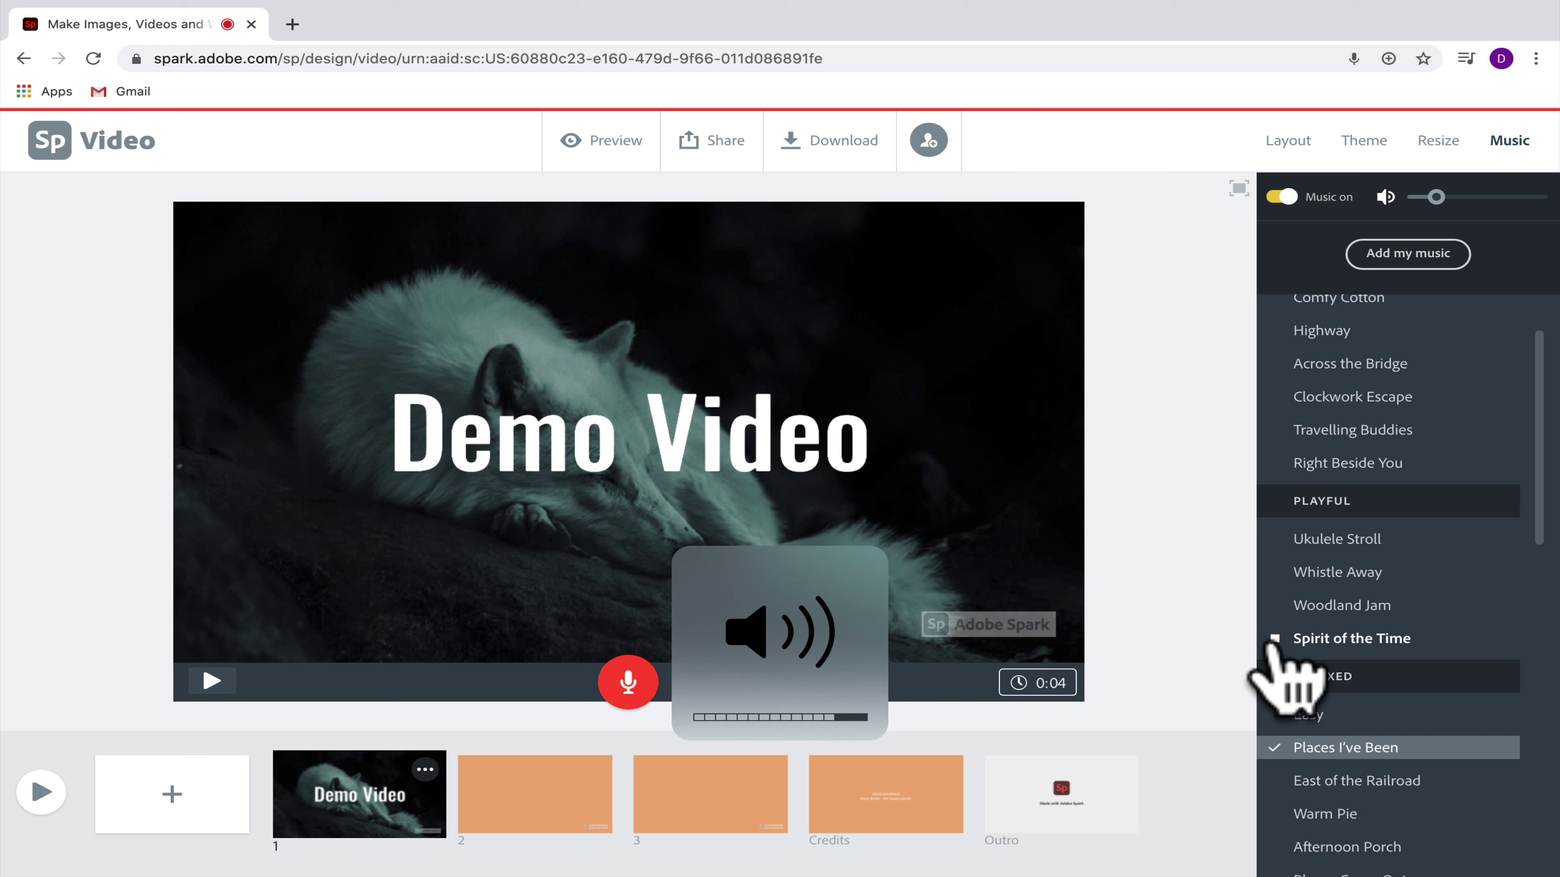
left_click(1272, 639)
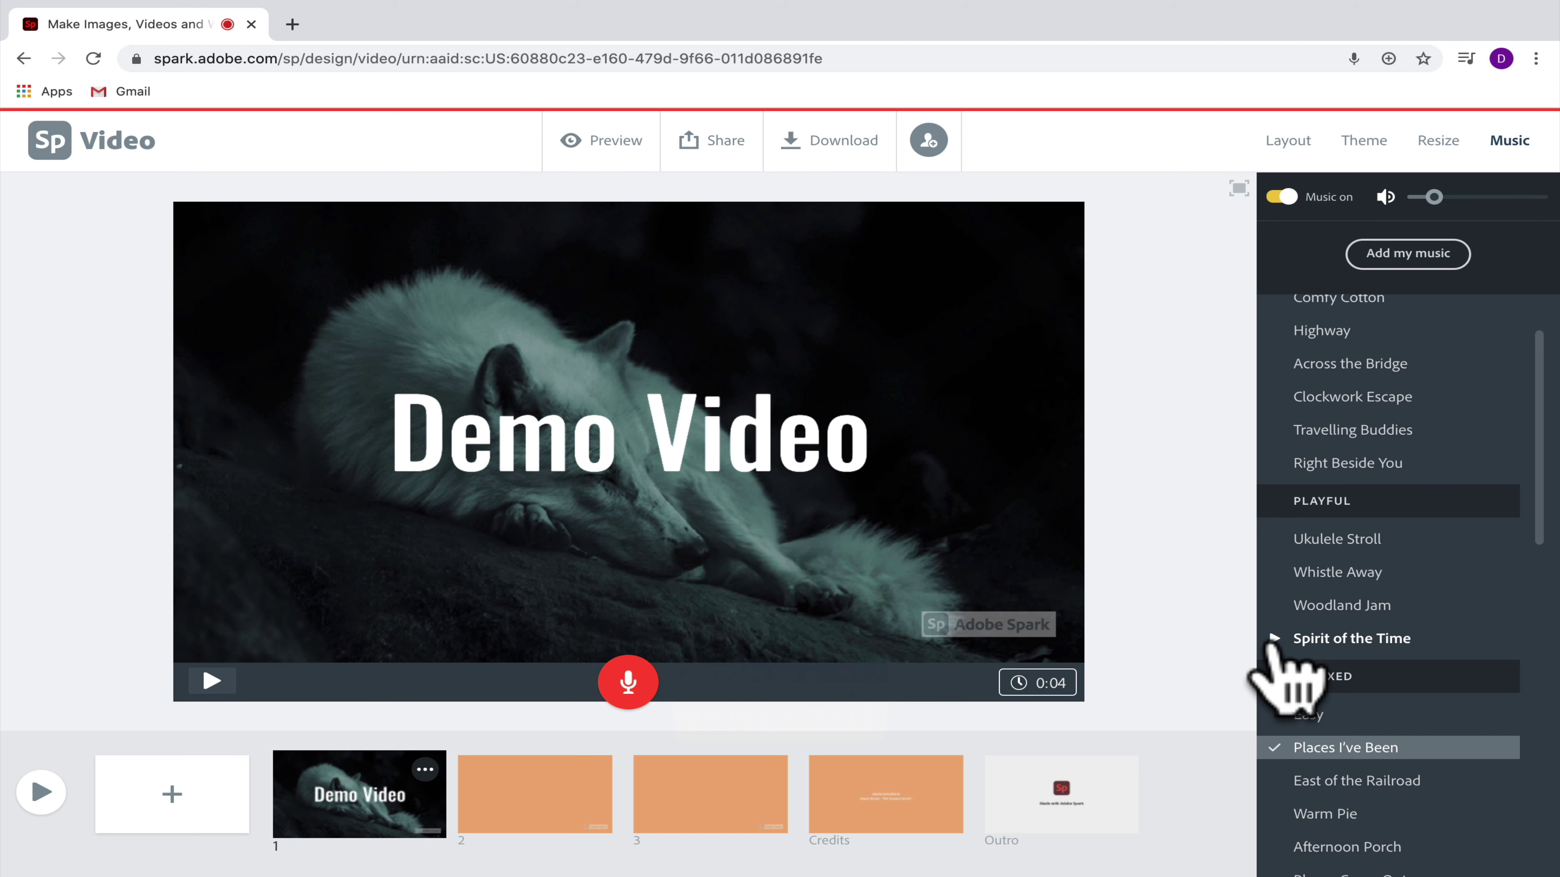
left_click(1427, 636)
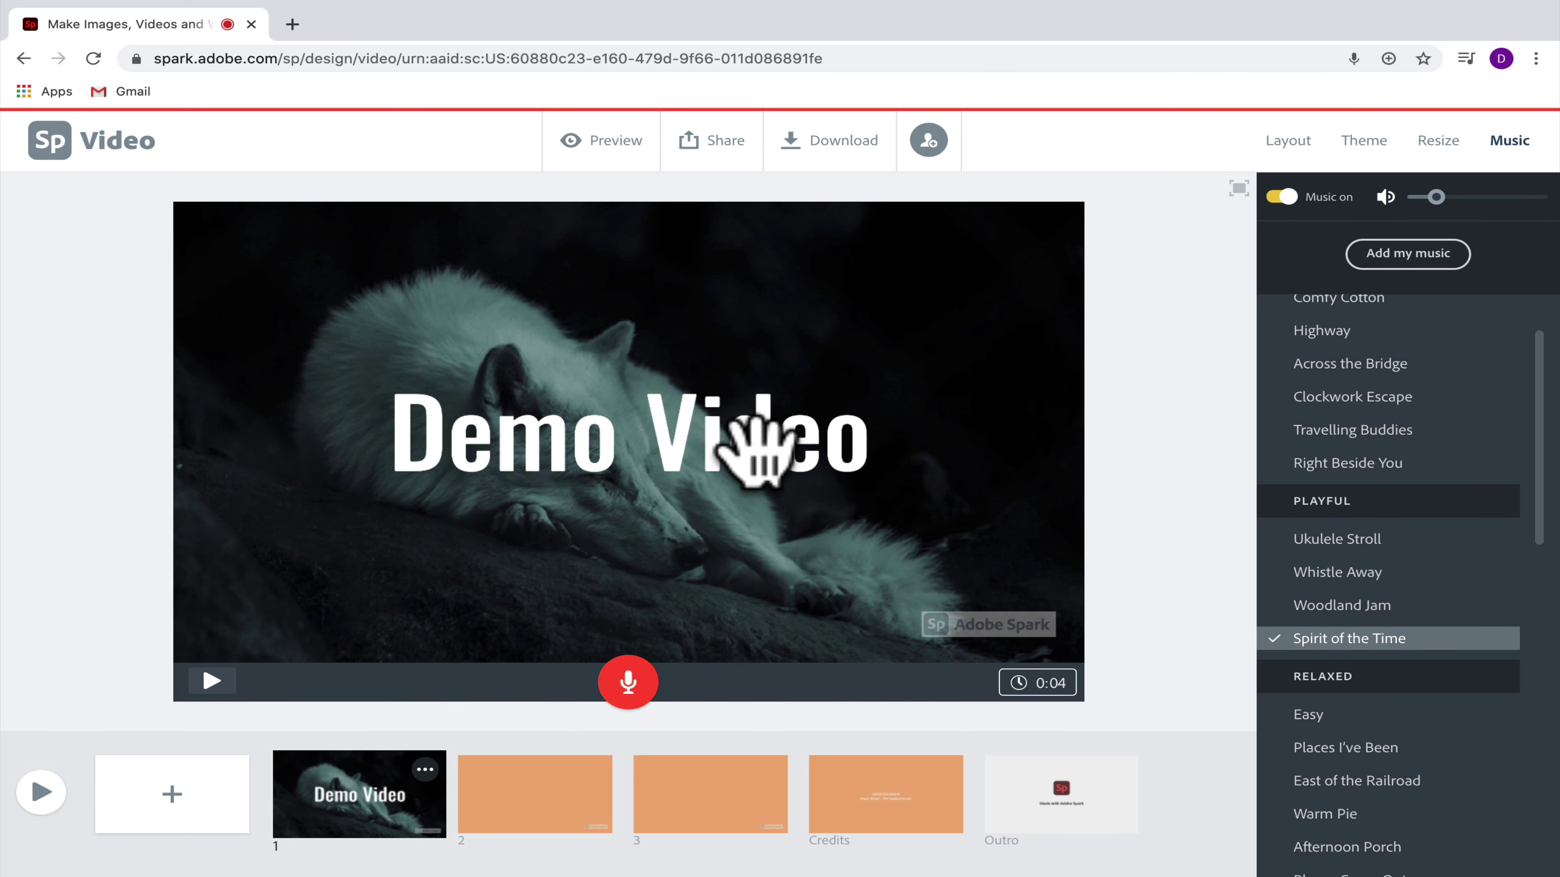
Place the howling wolf icon, found by searching 'wolf', in the centre of slide 2
left_click(521, 792)
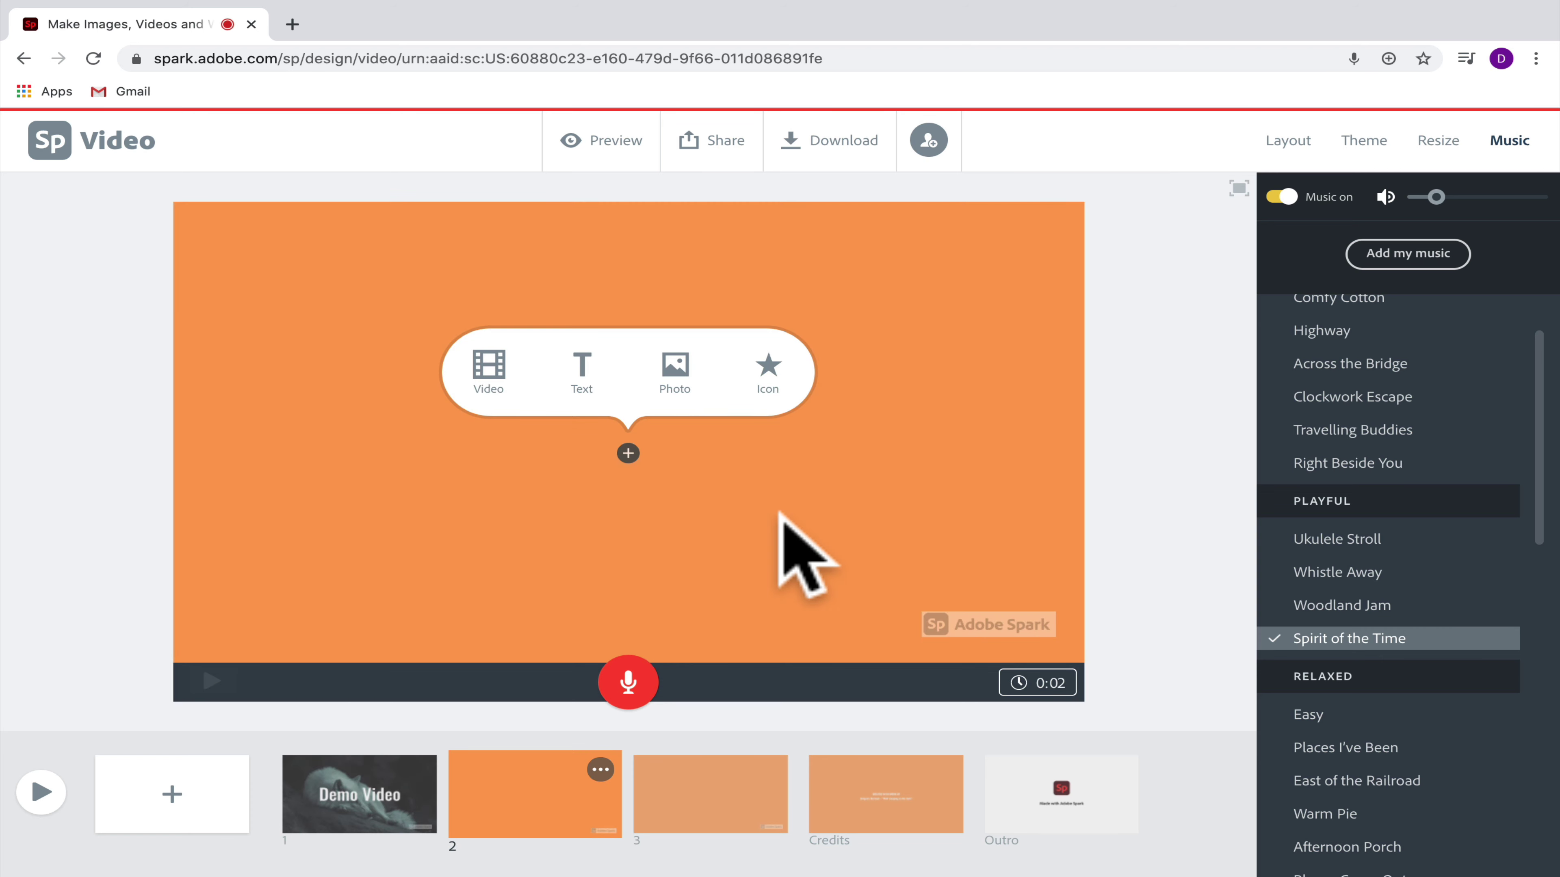
left_click(767, 384)
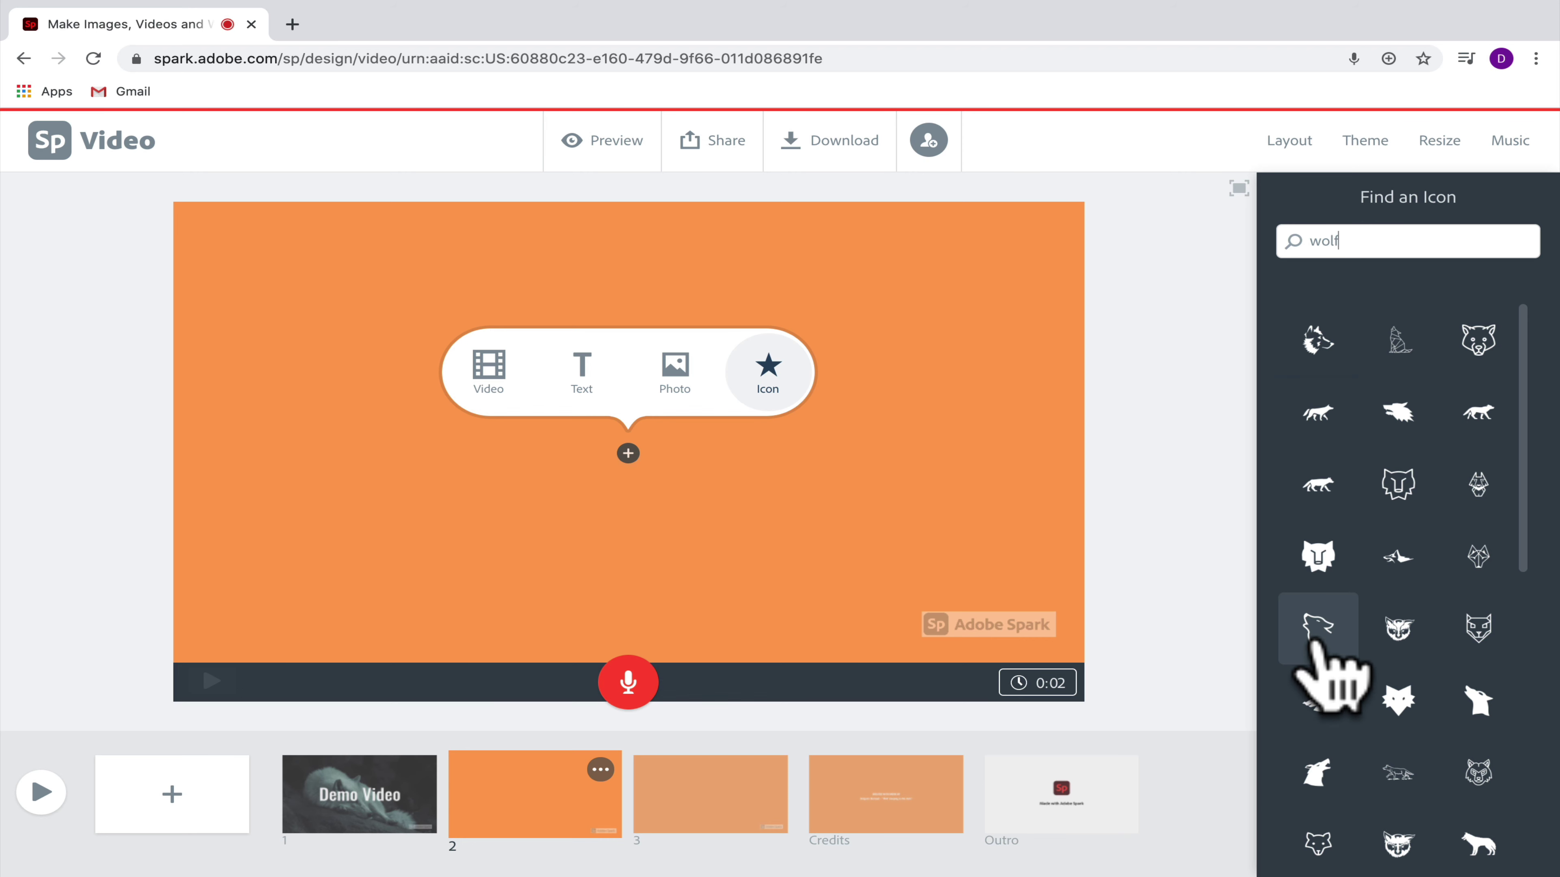
left_click(1317, 627)
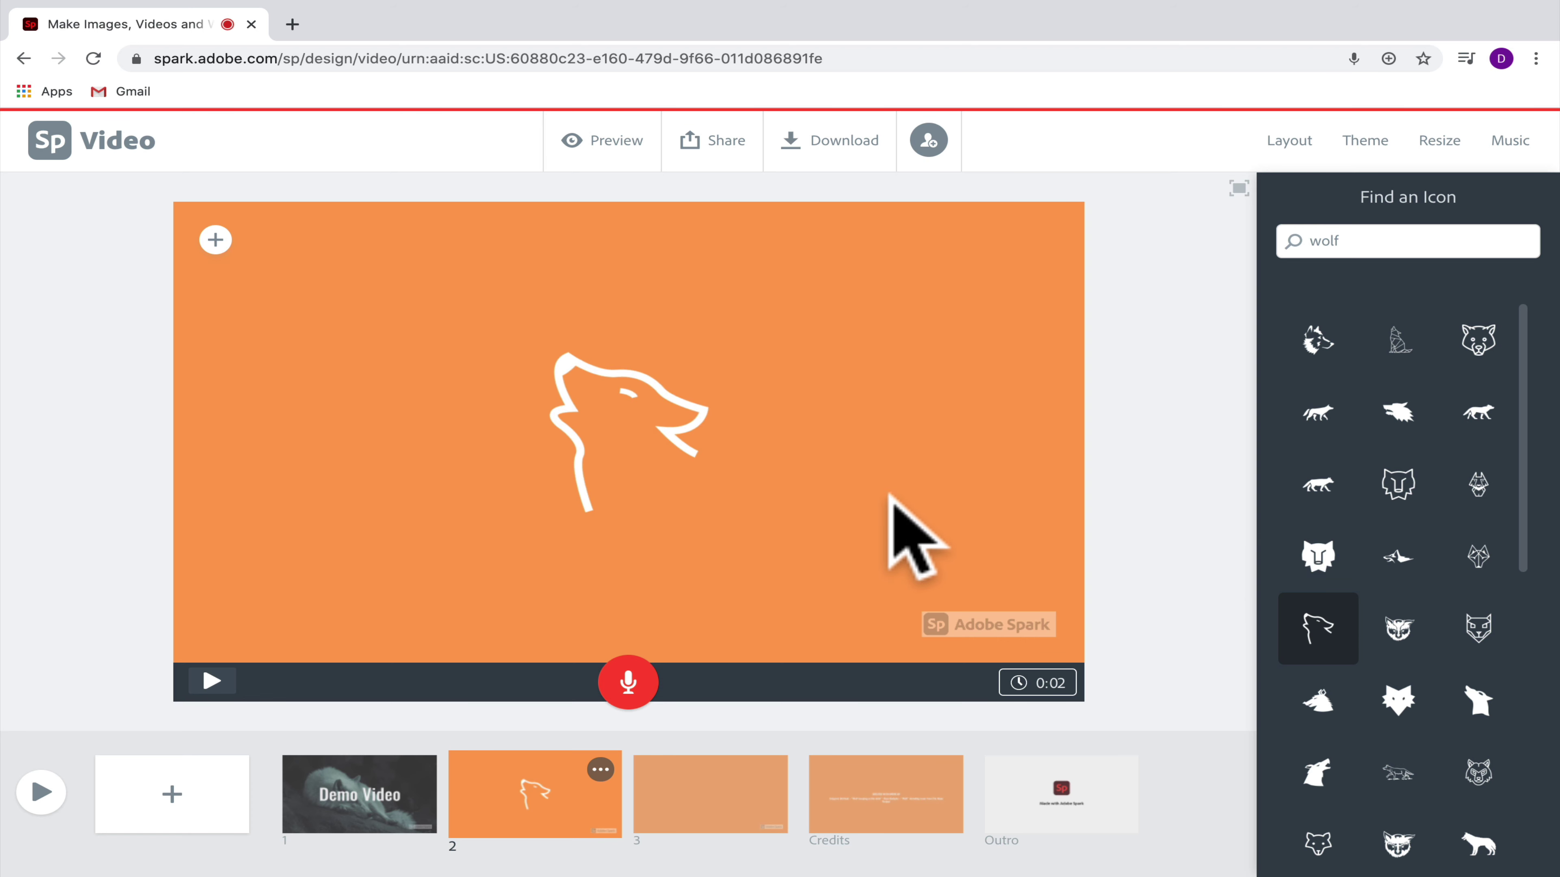
Split slide 2 into the wolf icon on the left and 'My Favorite Animal' text on the right, then select slide 3
left_click(1308, 137)
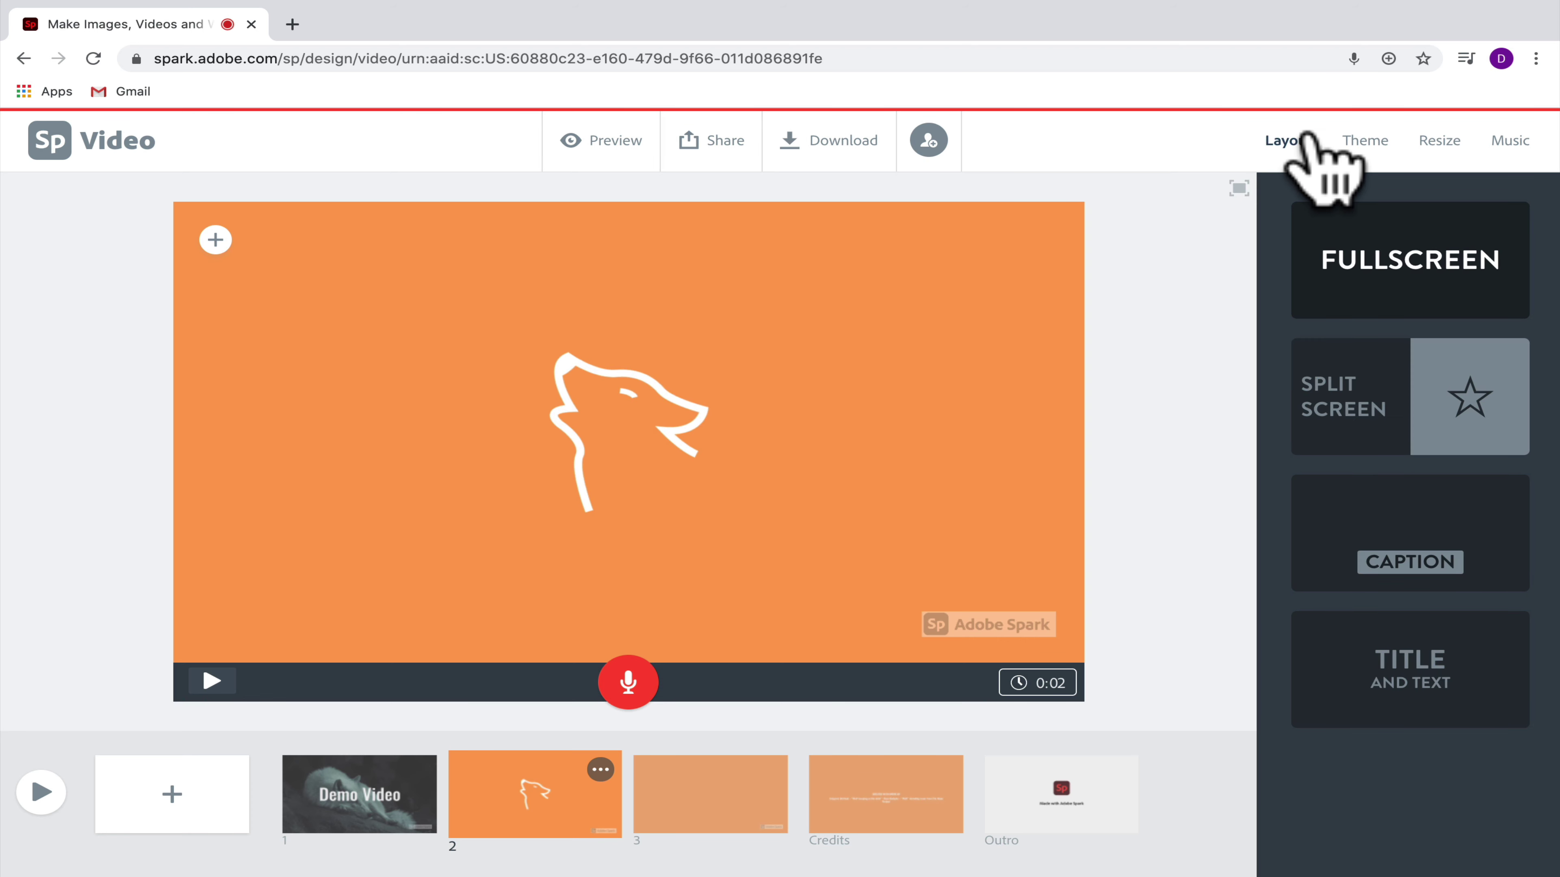
left_click(1384, 369)
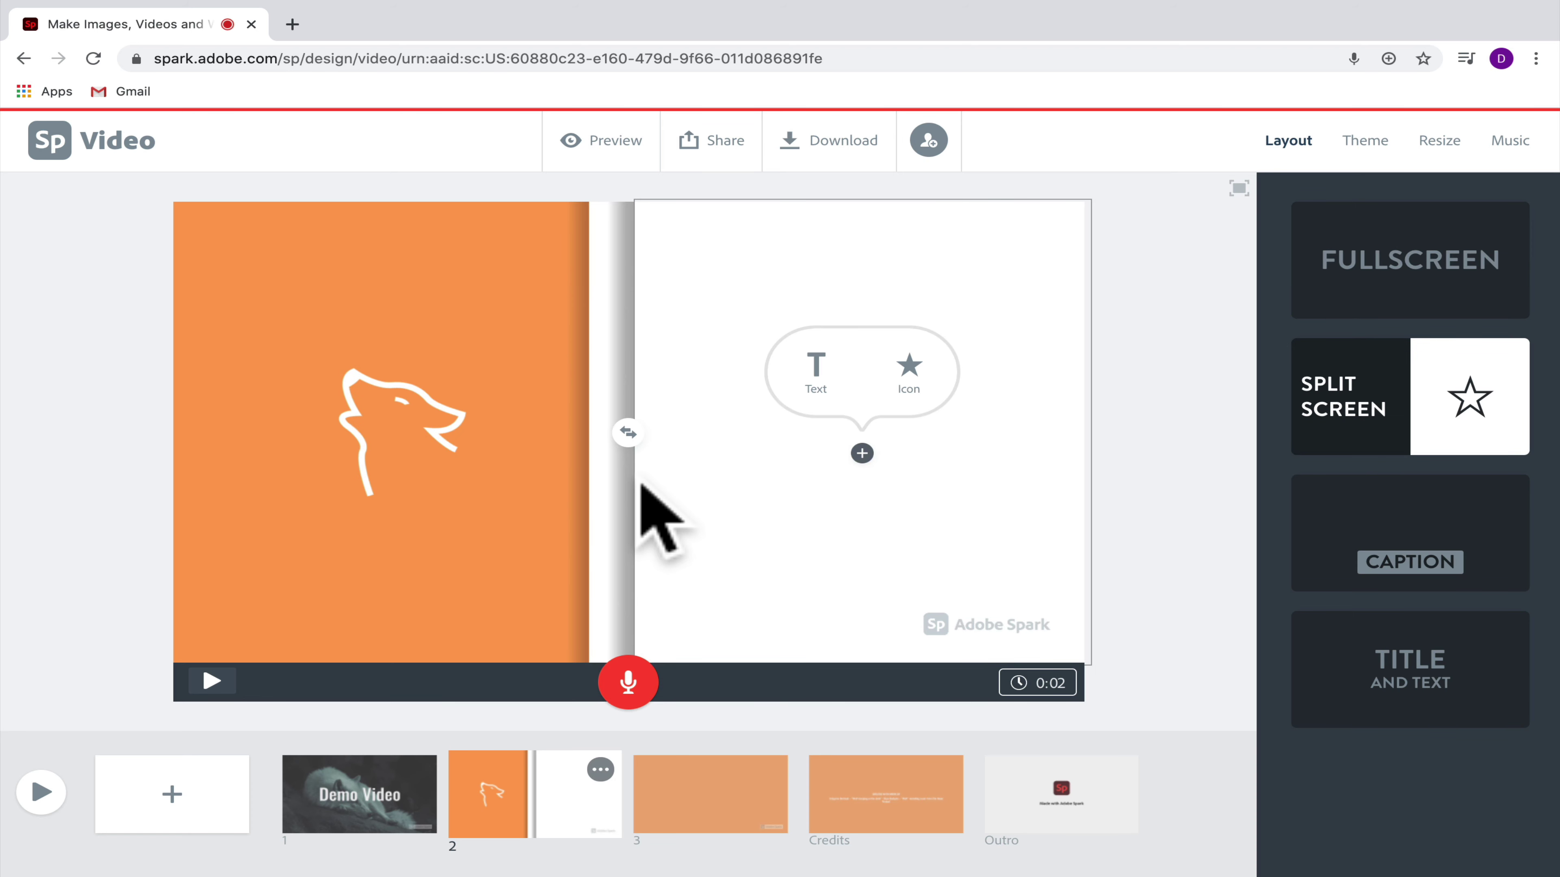
left_click(815, 368)
type("My Favorite Animal")
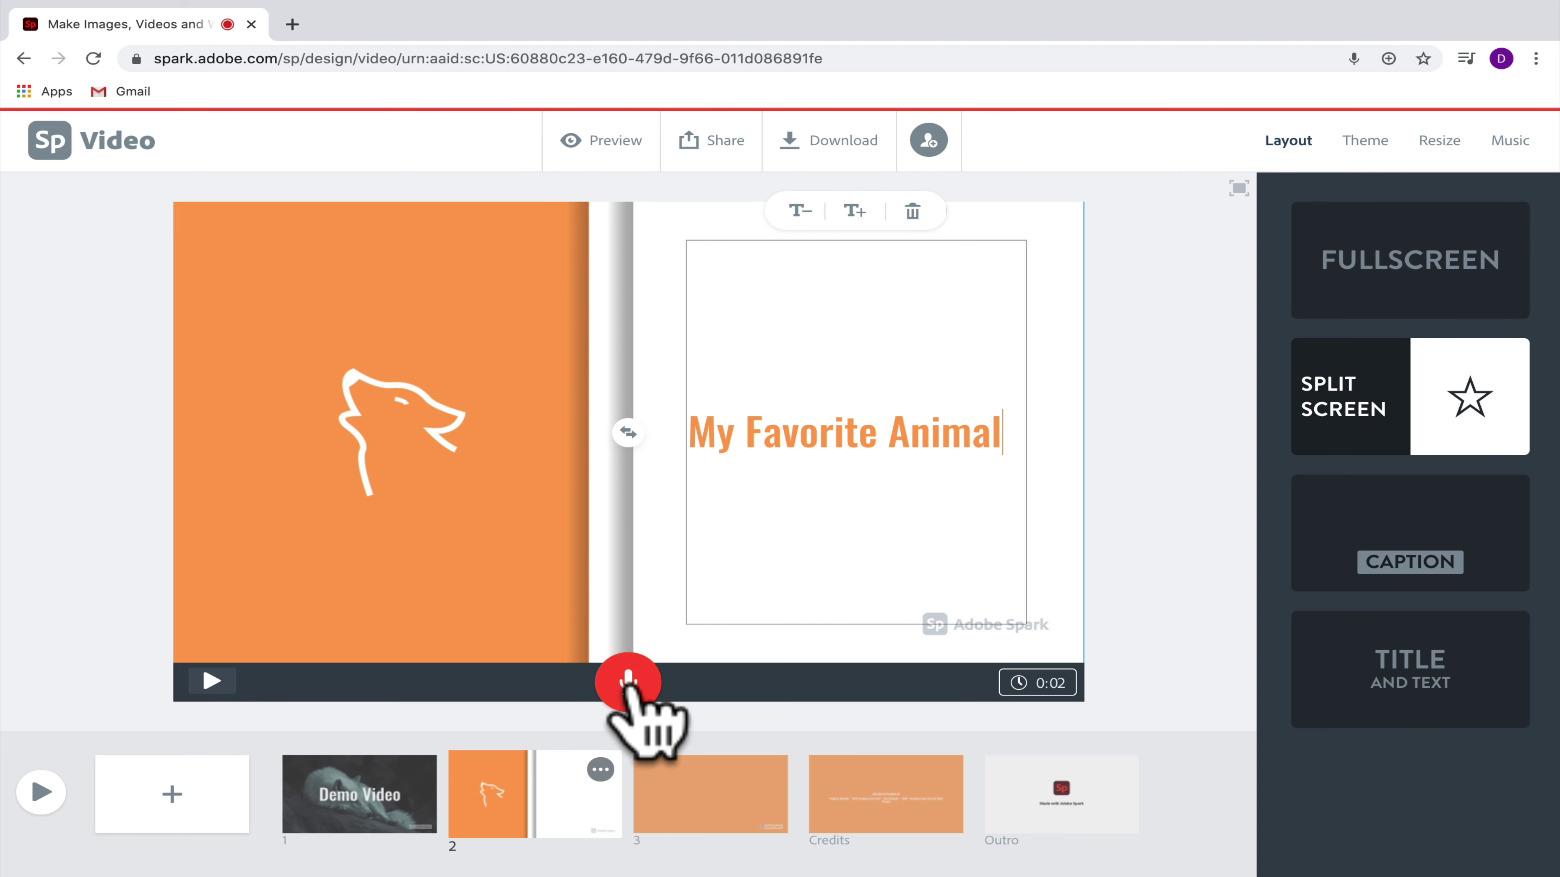
left_click(707, 793)
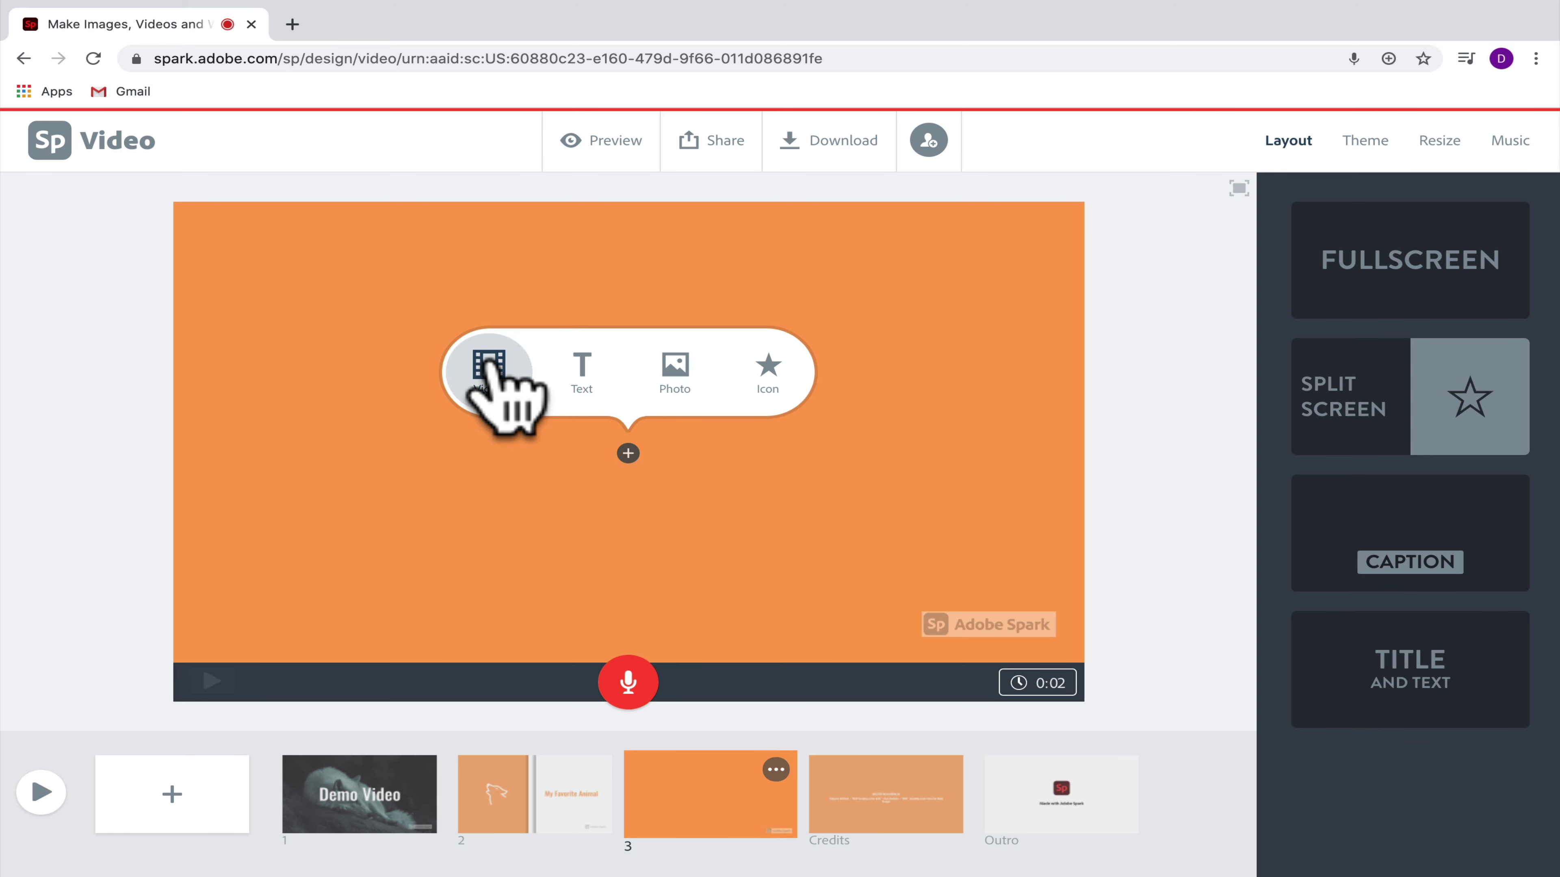
Load the dog clip IMG_1903.mov onto slide 3 and drag the trim handles to set the kept portion
left_click(488, 365)
left_click(541, 173)
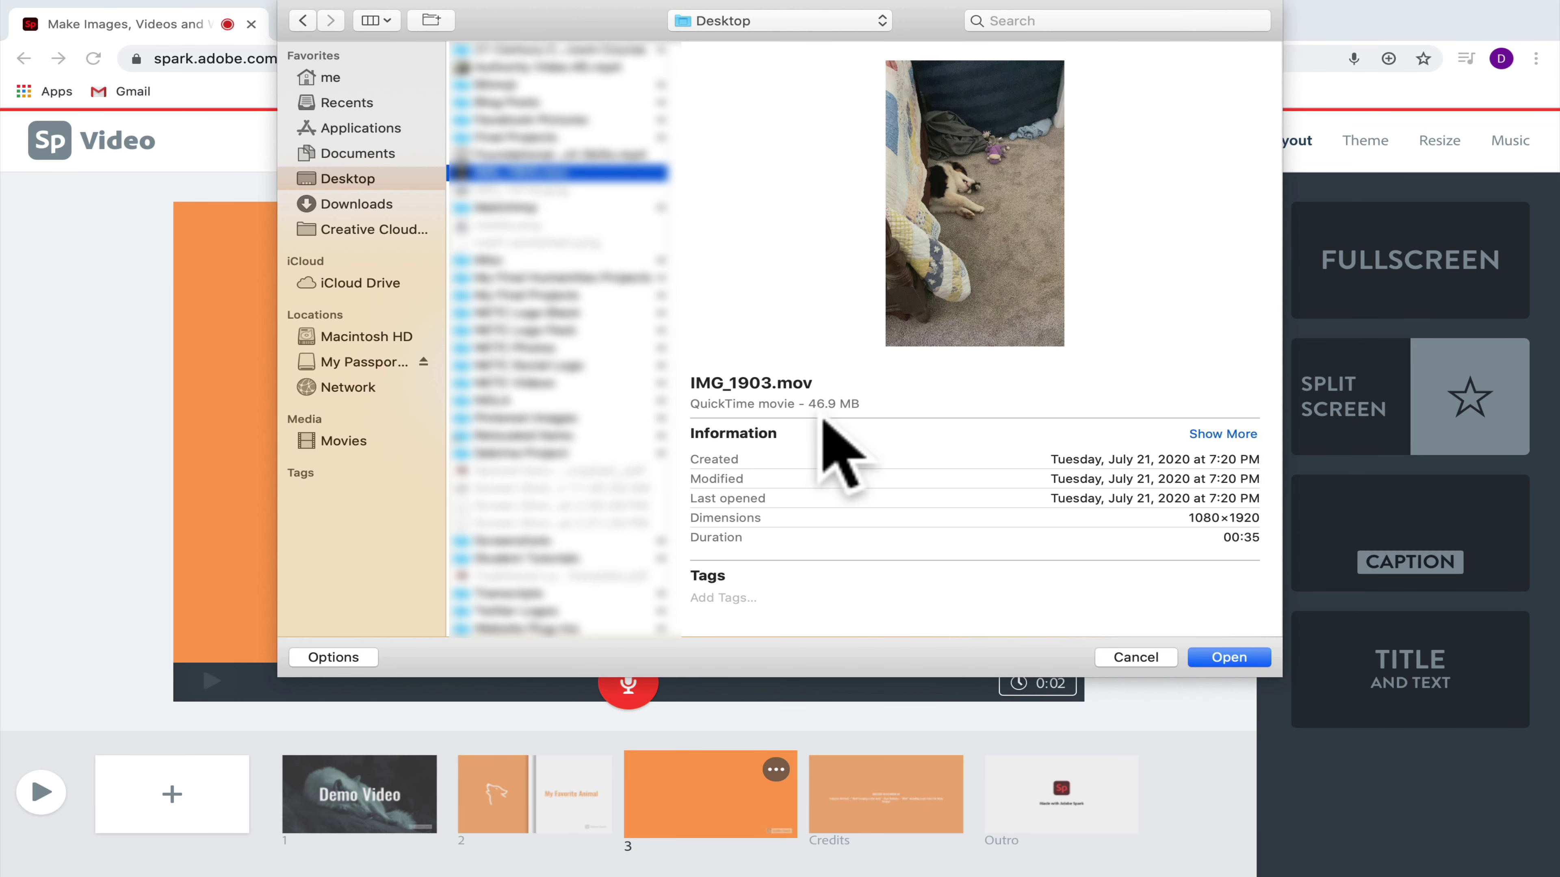
left_click(1233, 659)
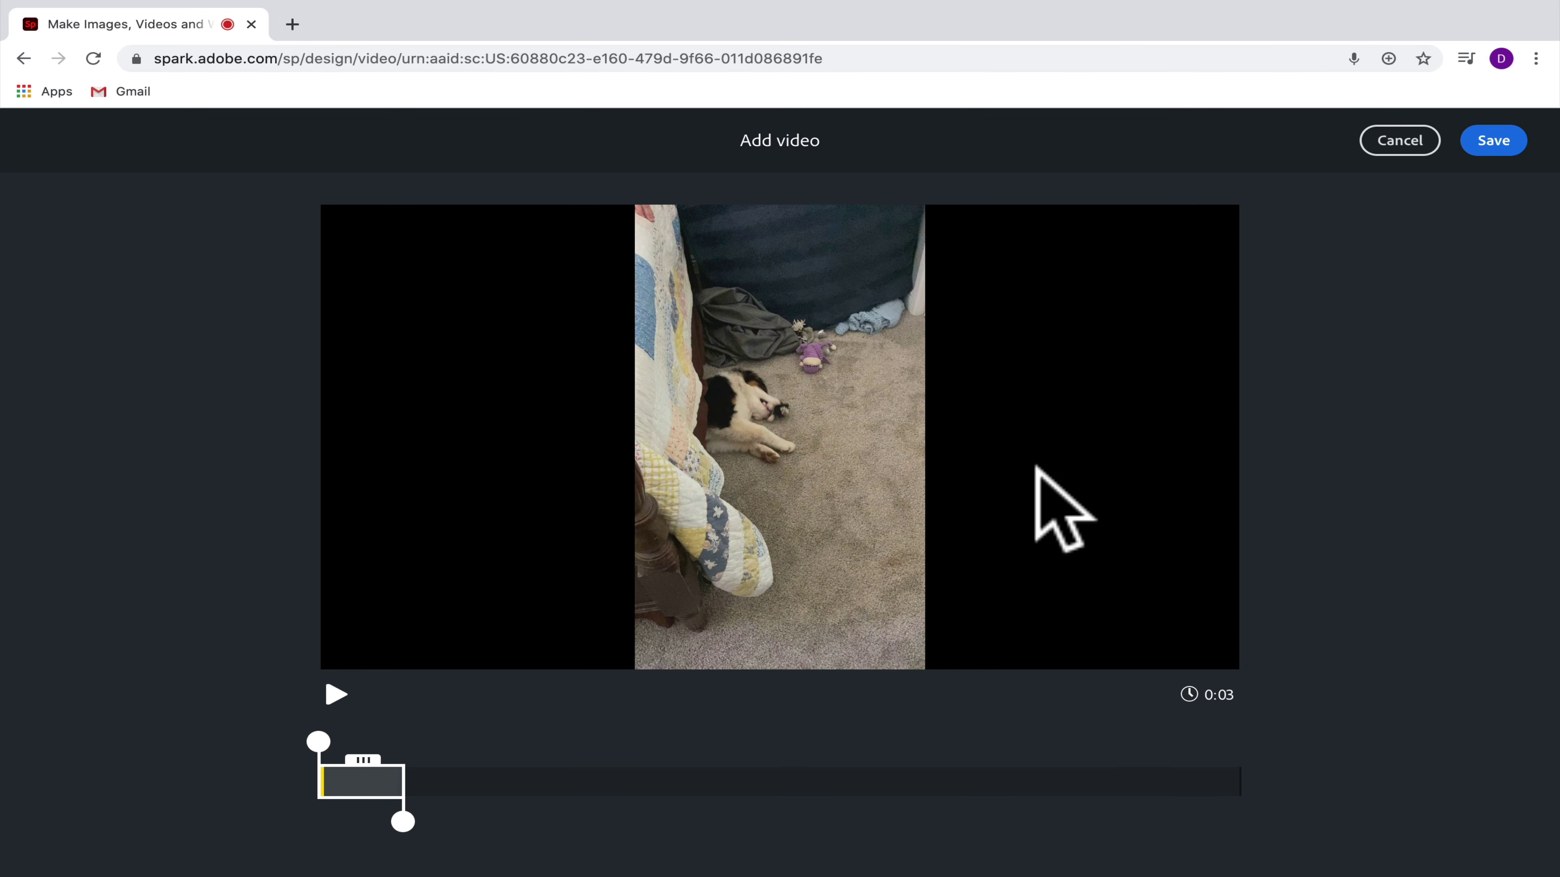
left_click_drag(316, 741, 384, 742)
left_click_drag(403, 822, 812, 822)
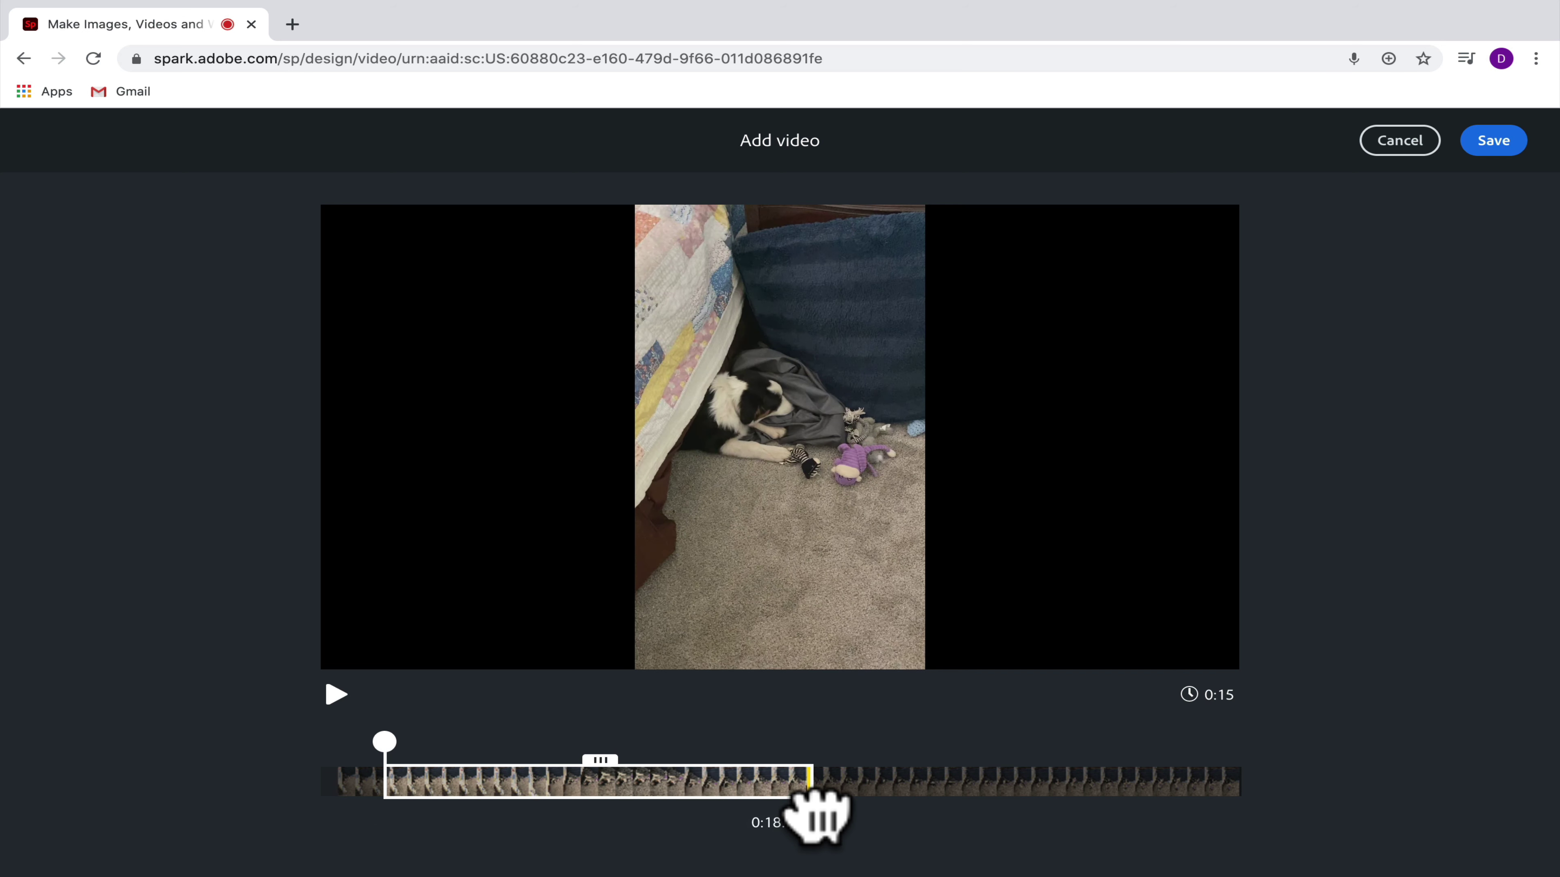
left_click_drag(385, 742, 667, 741)
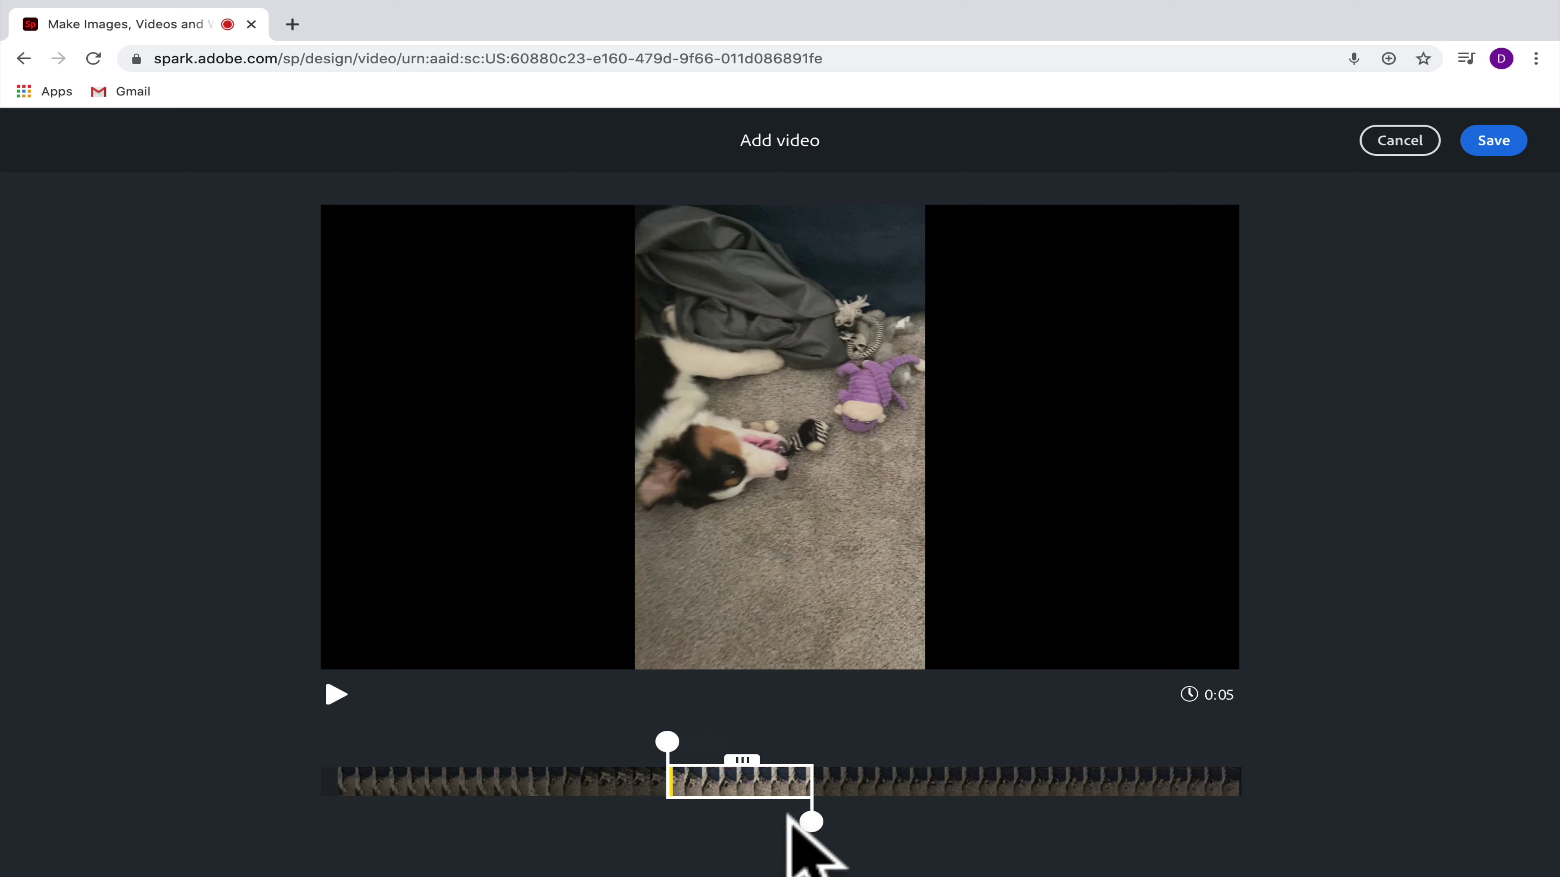
left_click_drag(811, 821, 1086, 818)
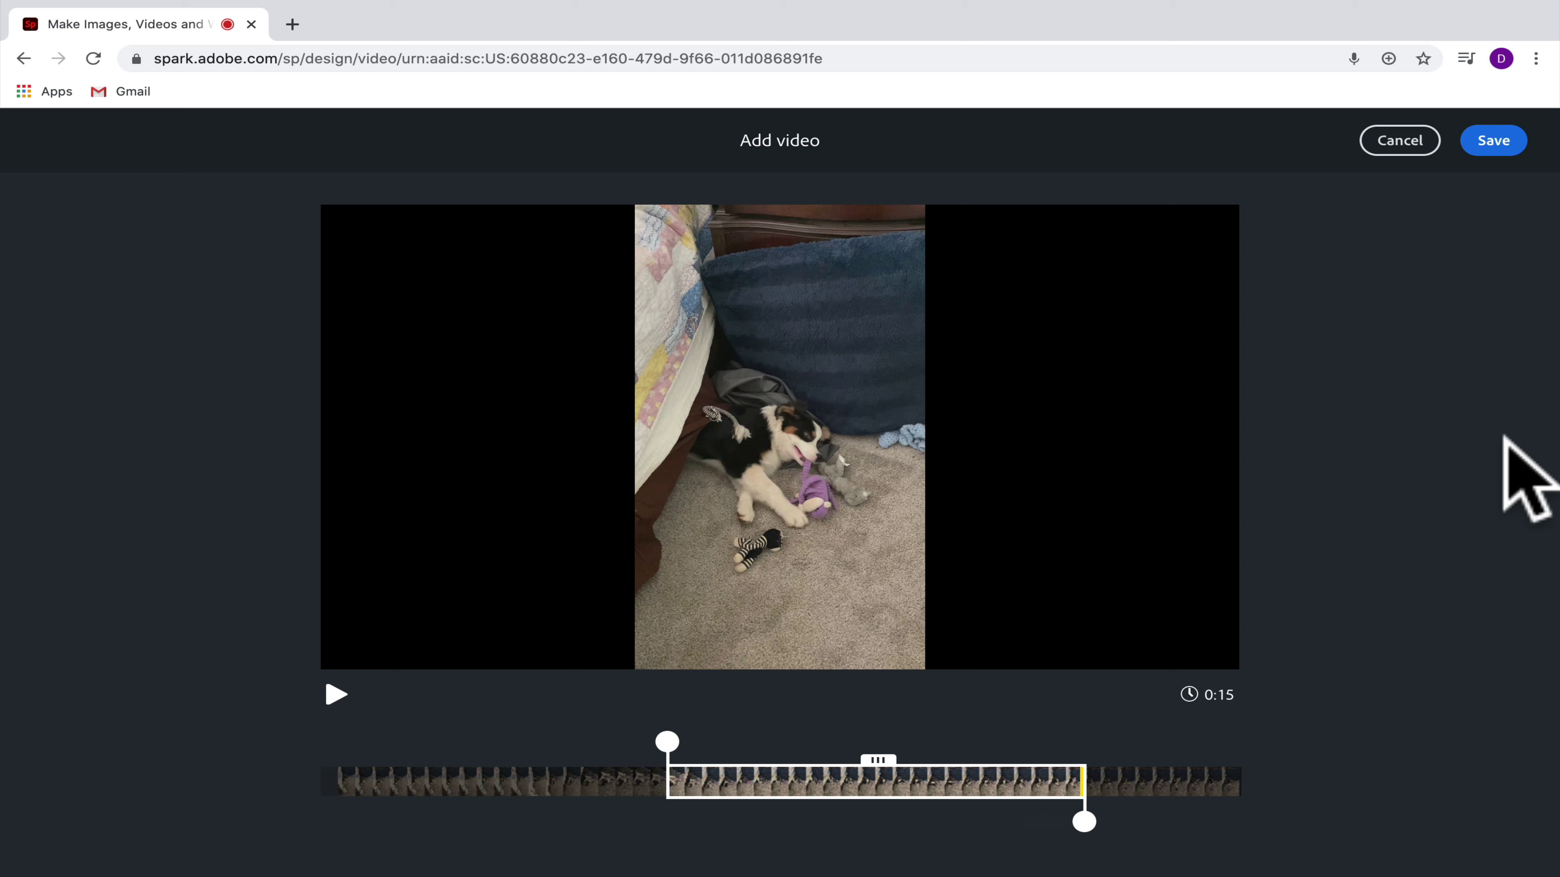
Preview the trimmed dog clip with sound muted, then shift the kept portion back to the clip's start
left_click(335, 694)
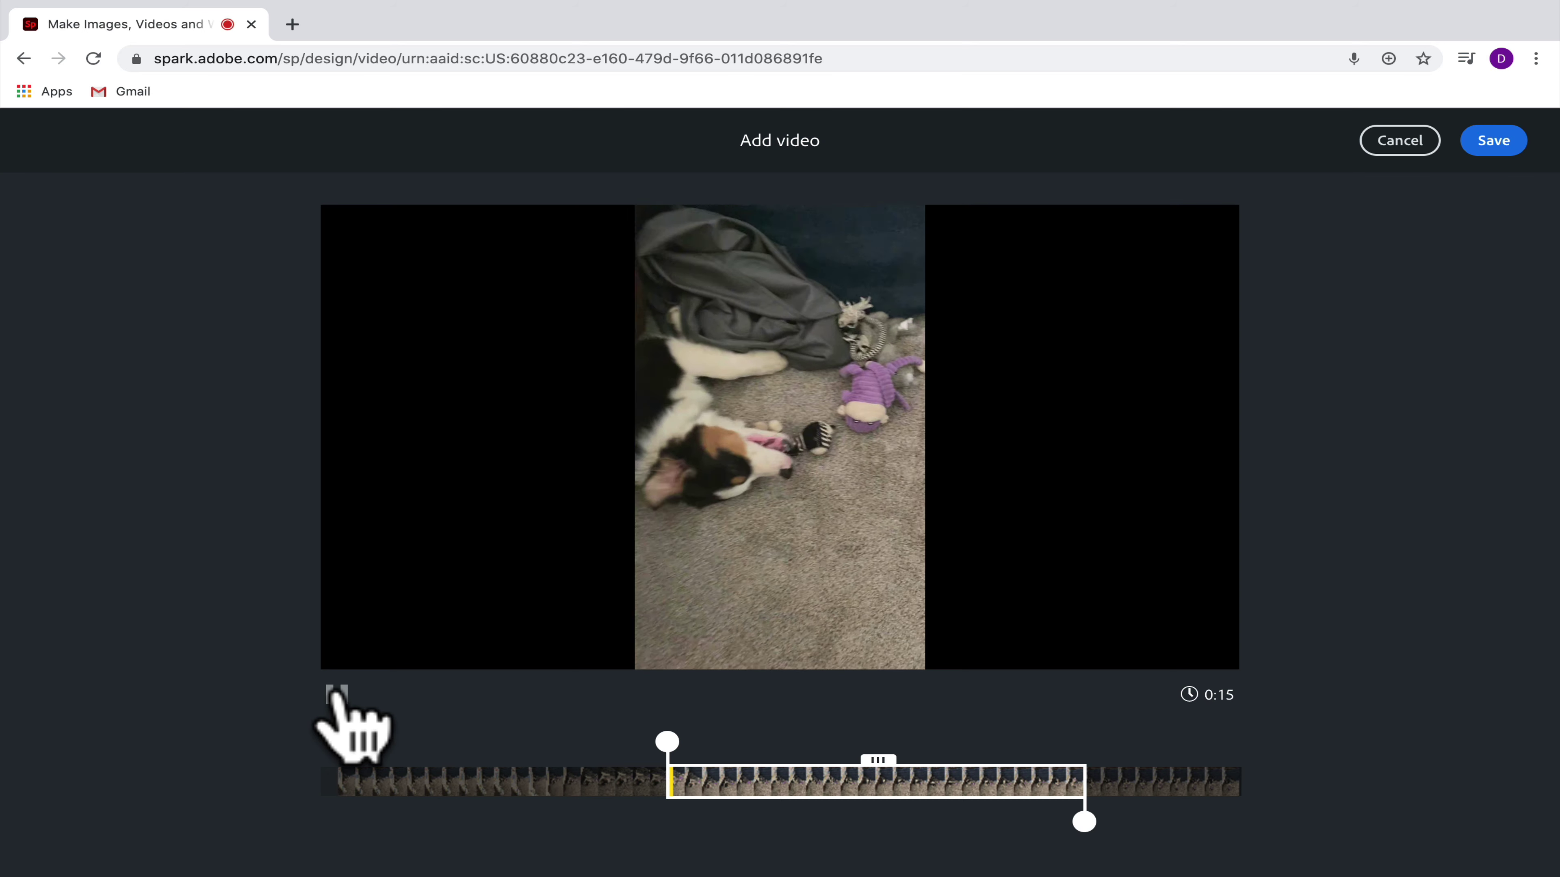
left_click(335, 694)
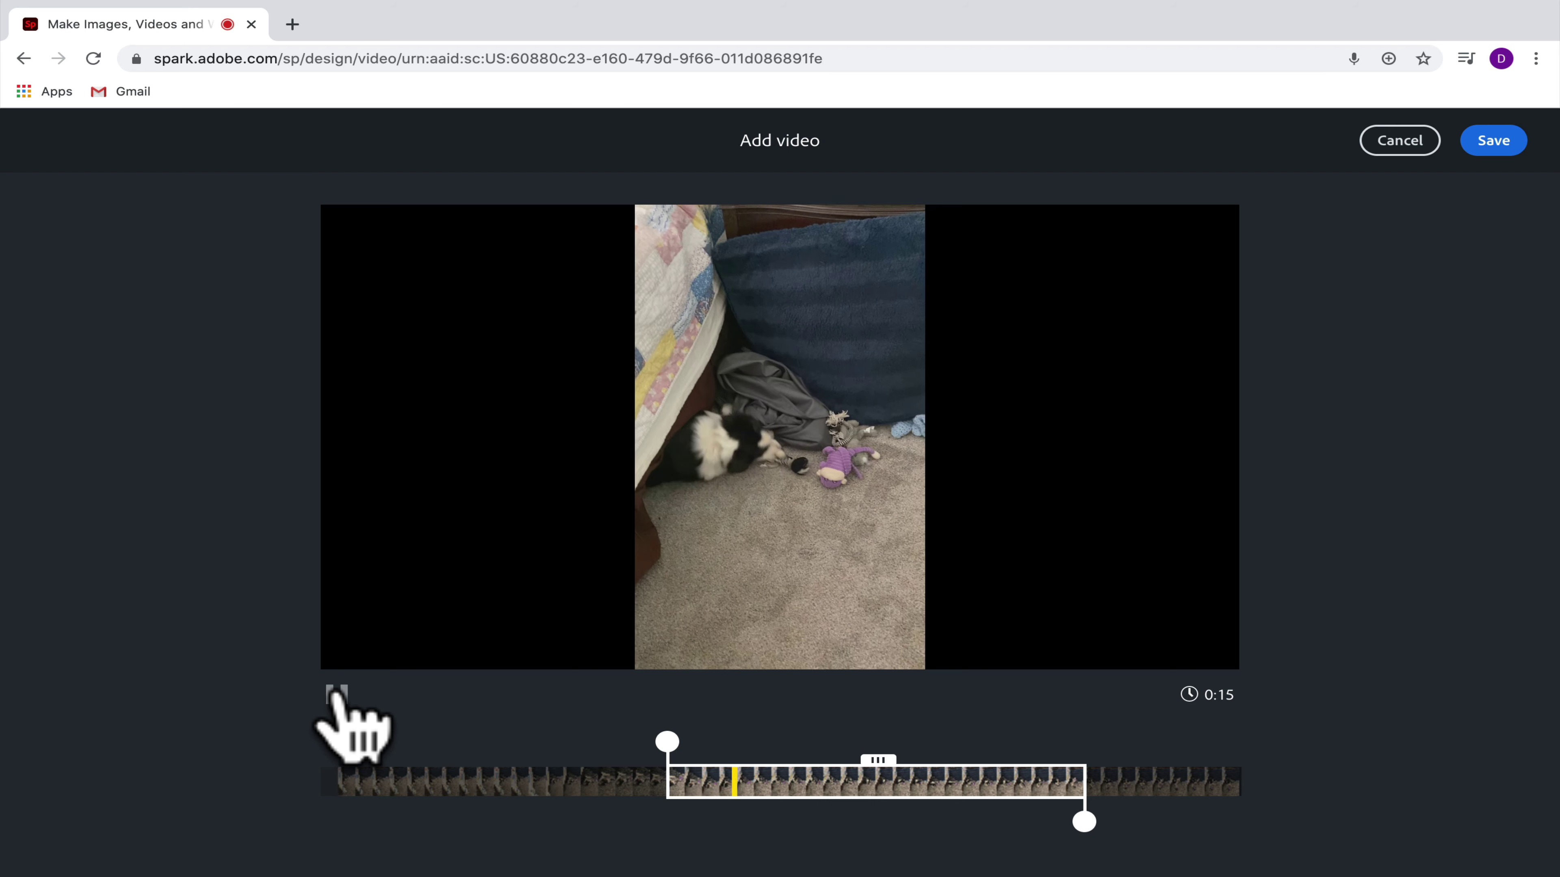
key("XF86AudioLowerVolume")
key("XF86AudioLowerVolume")
key("XF86AudioLowerVolume")
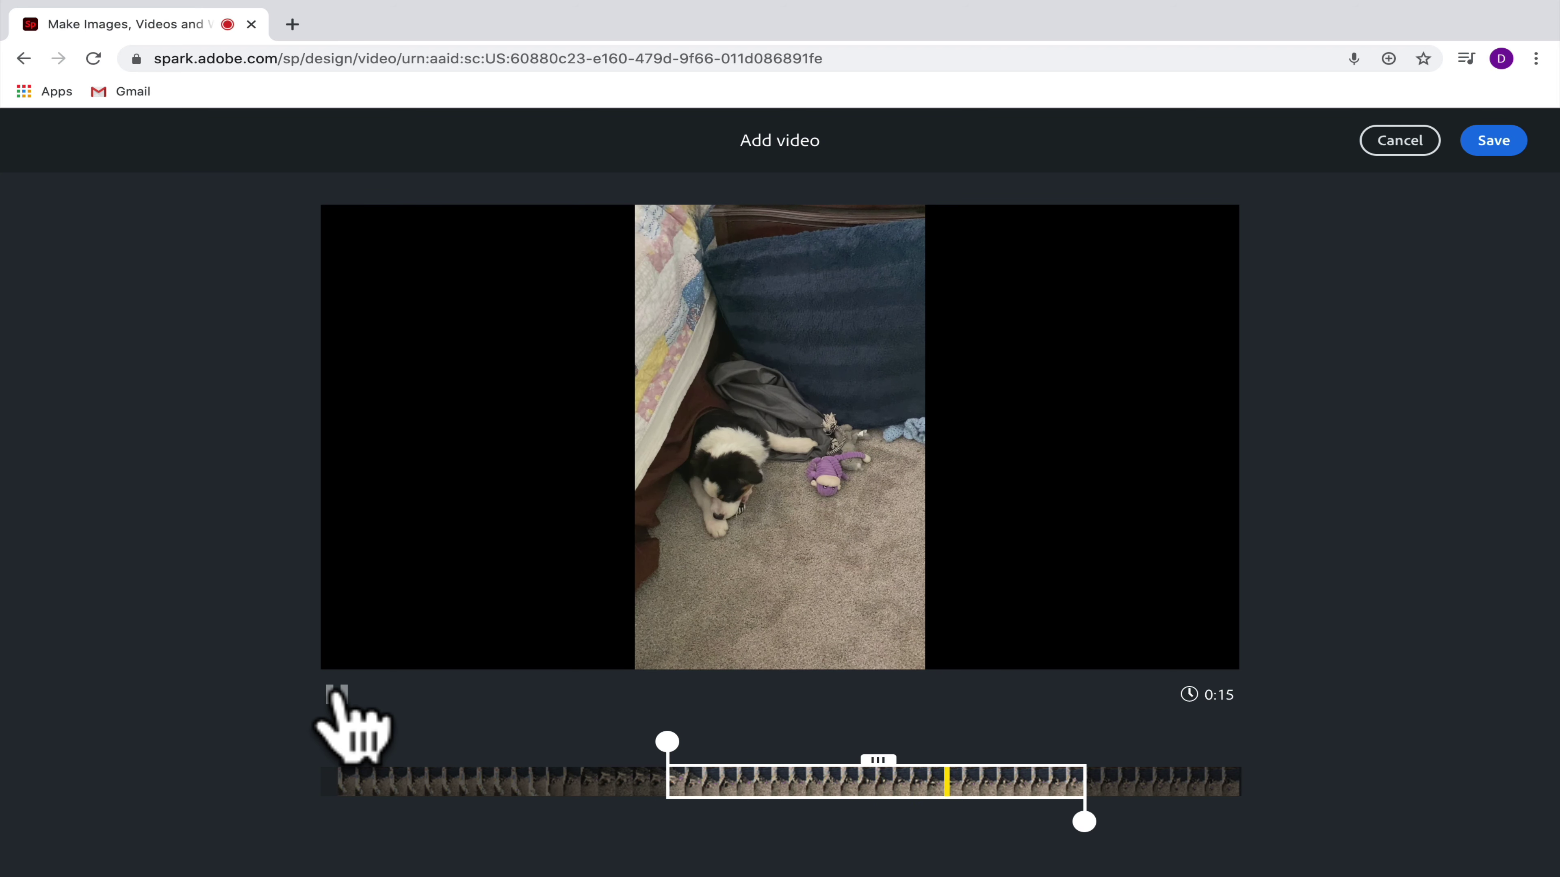
left_click(336, 694)
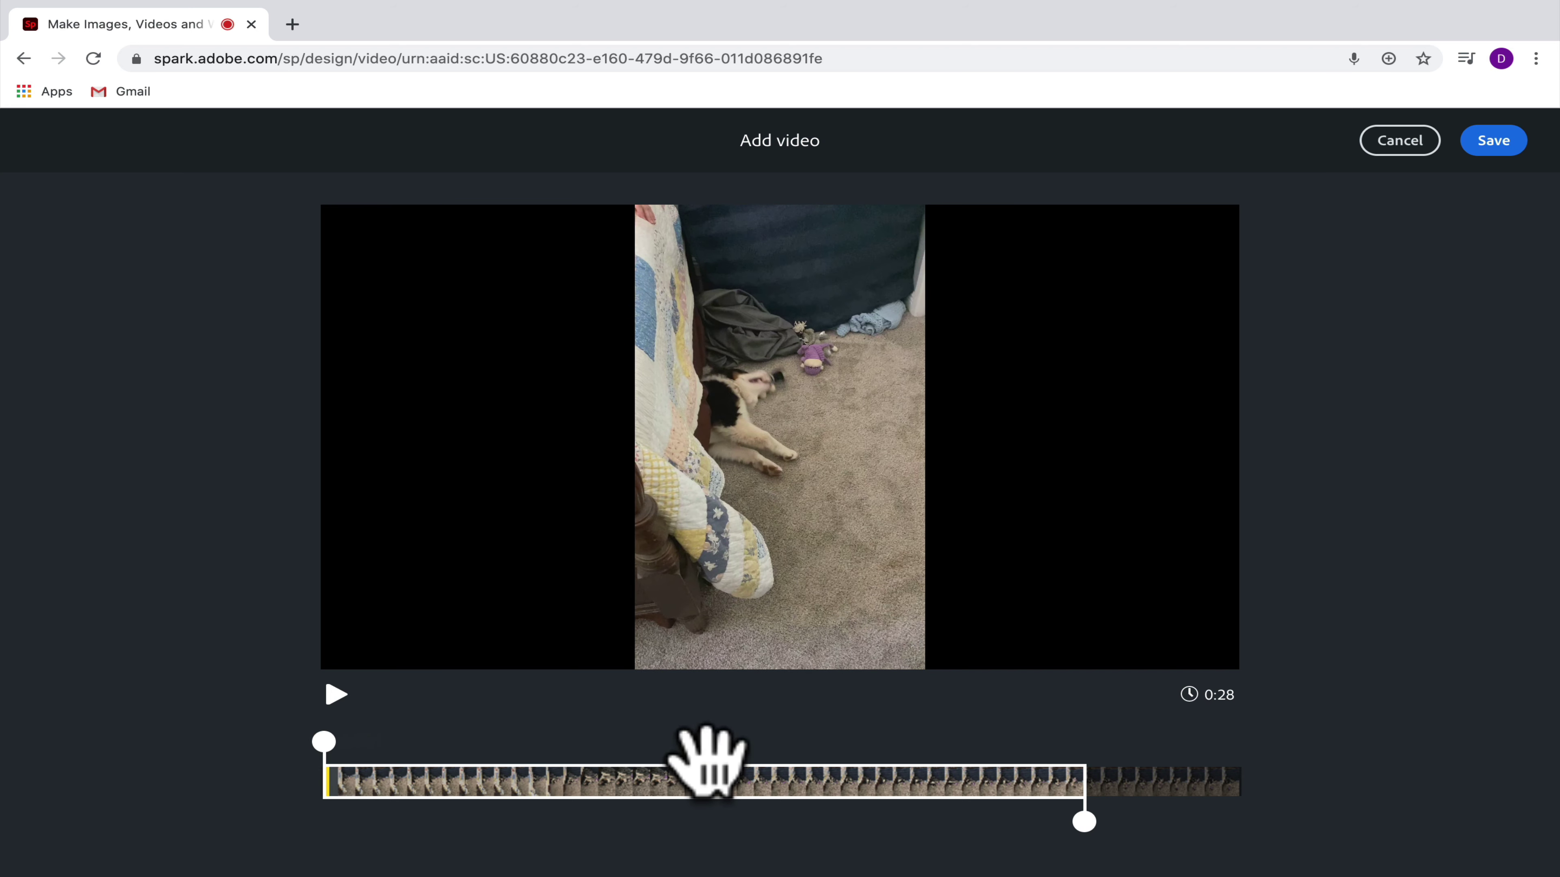
left_click_drag(706, 759, 856, 765)
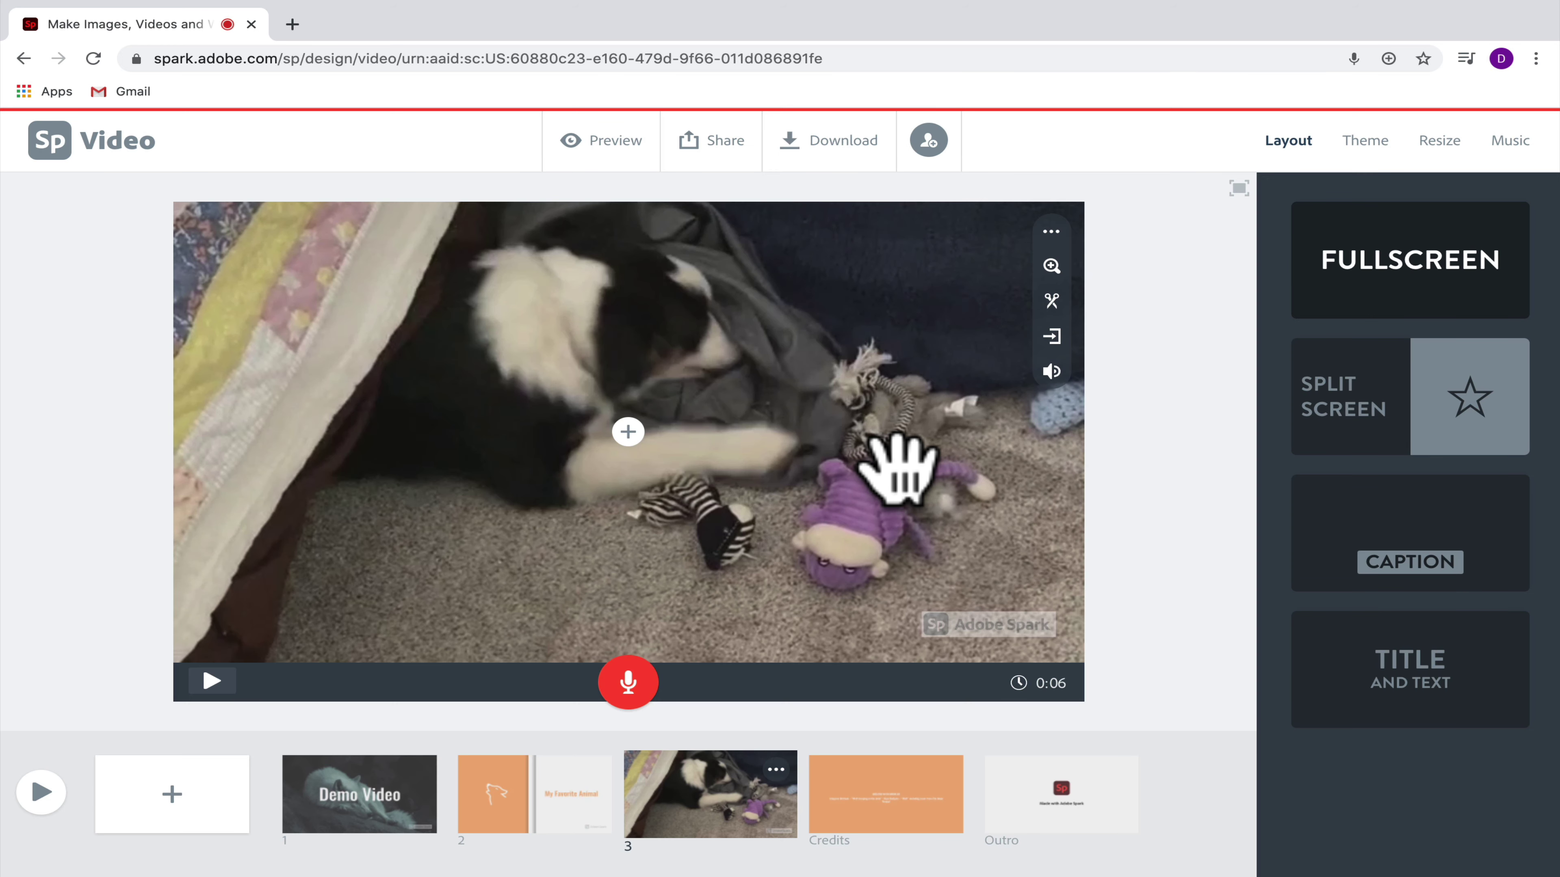
Add the text caption 'My dog' to the dog clip slide
left_click(628, 433)
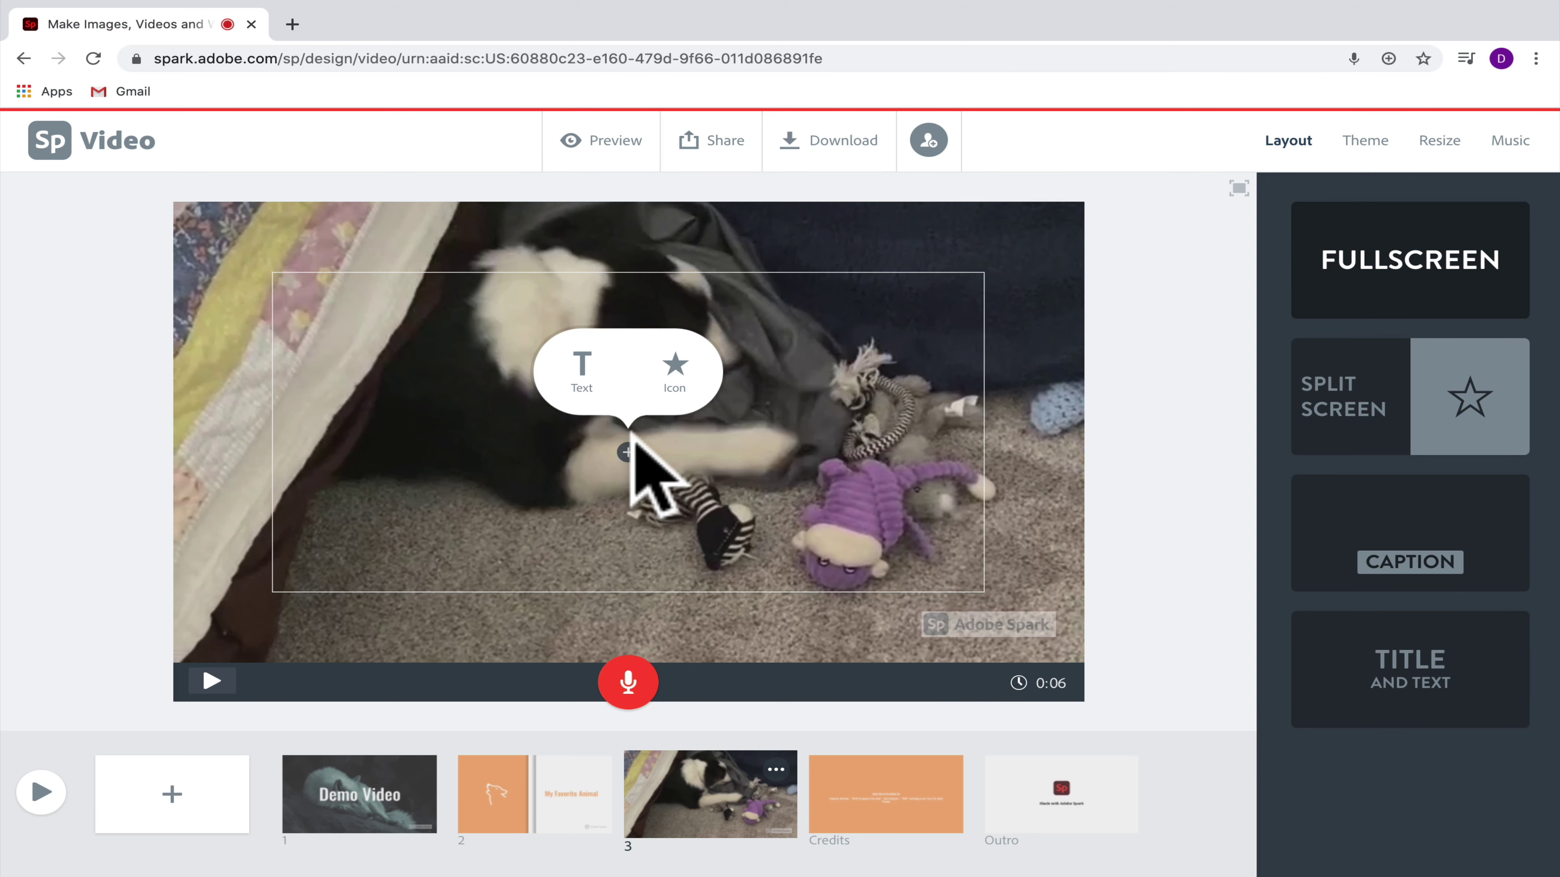
left_click(582, 369)
type("My dog")
left_click(401, 802)
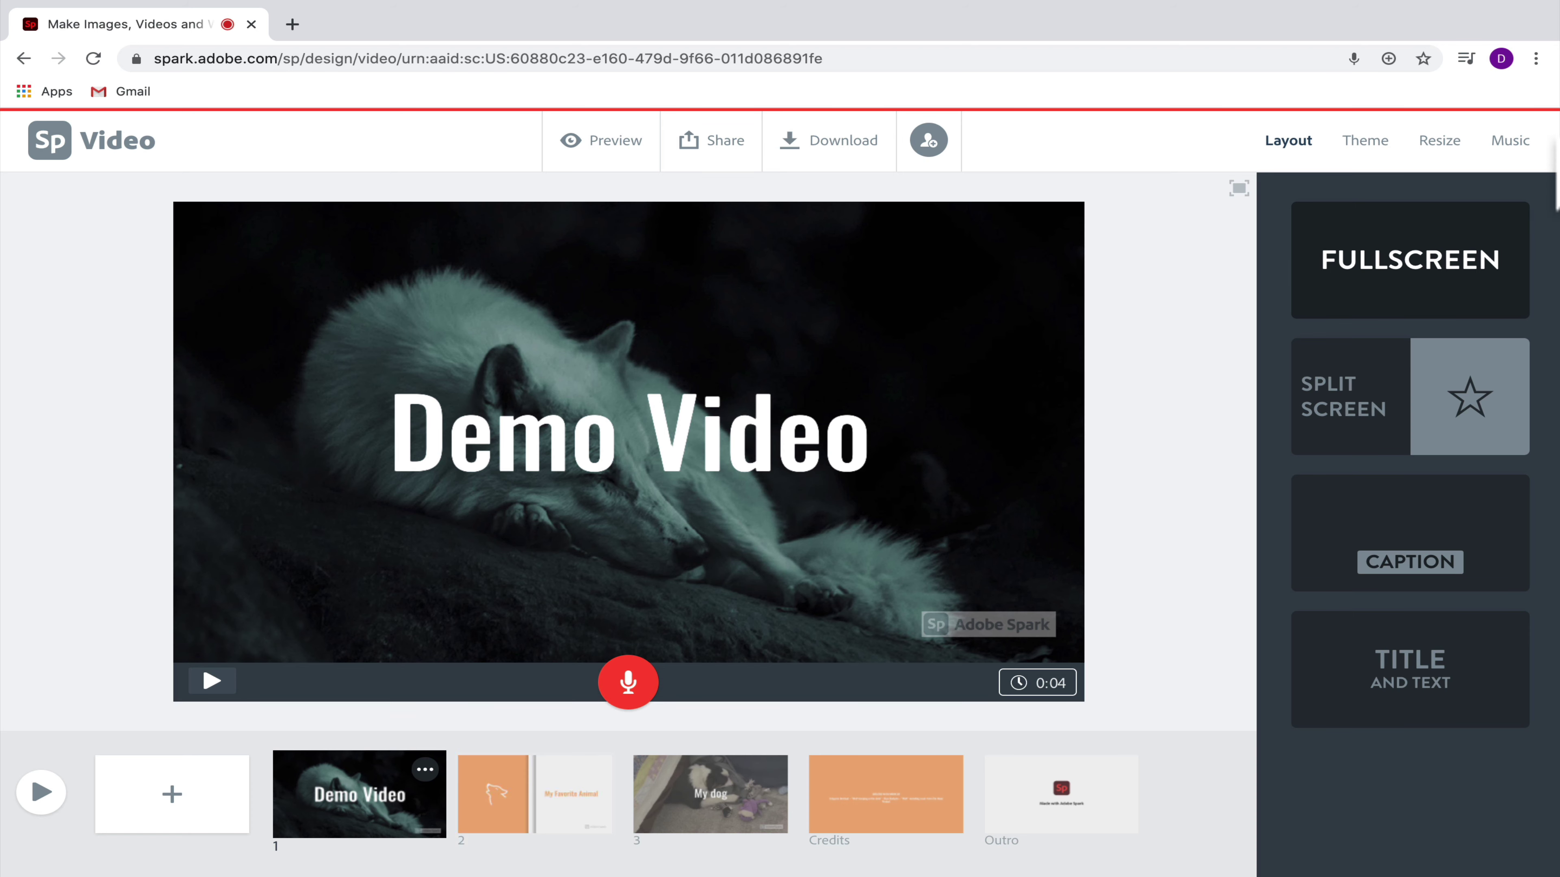
Show the soundtrack choices, review the My Favorite Animal and My dog slides, and preview the whole video
left_click(1508, 143)
left_click(594, 810)
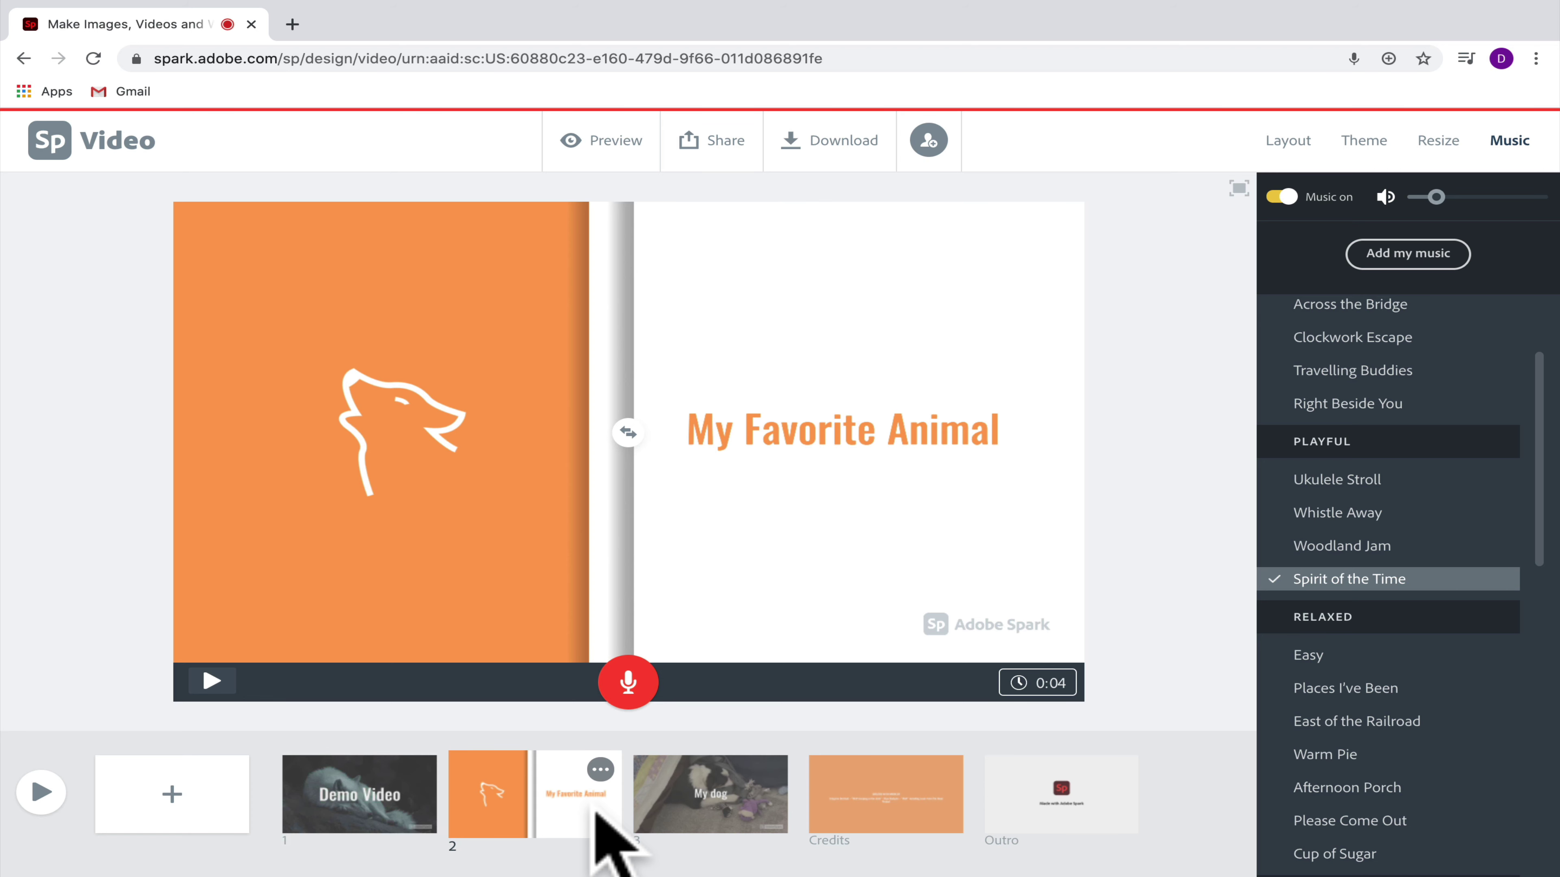
left_click(740, 811)
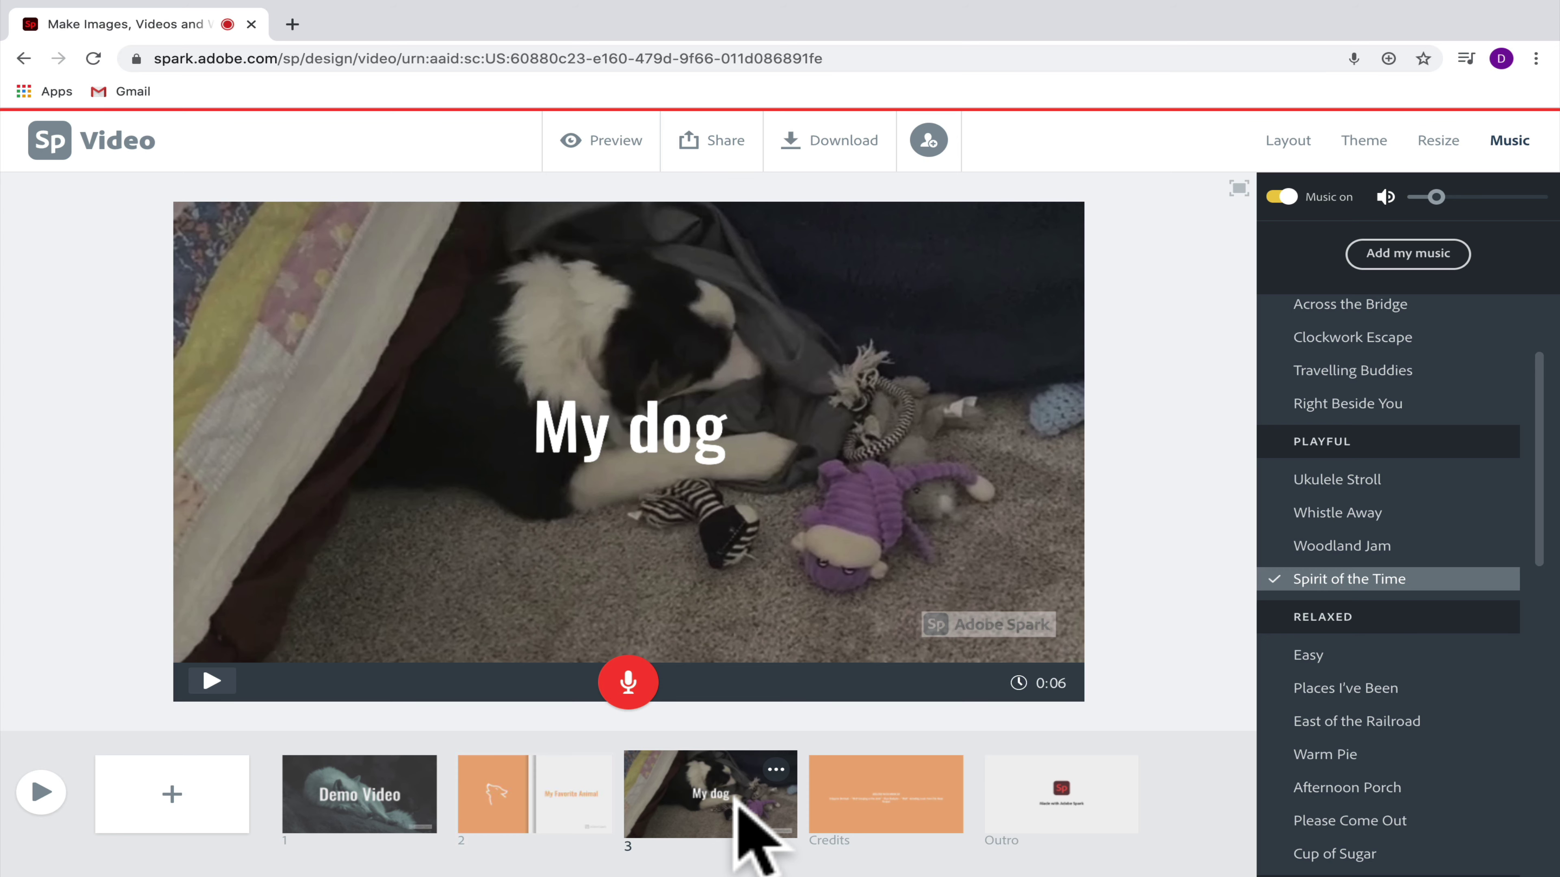
left_click(41, 791)
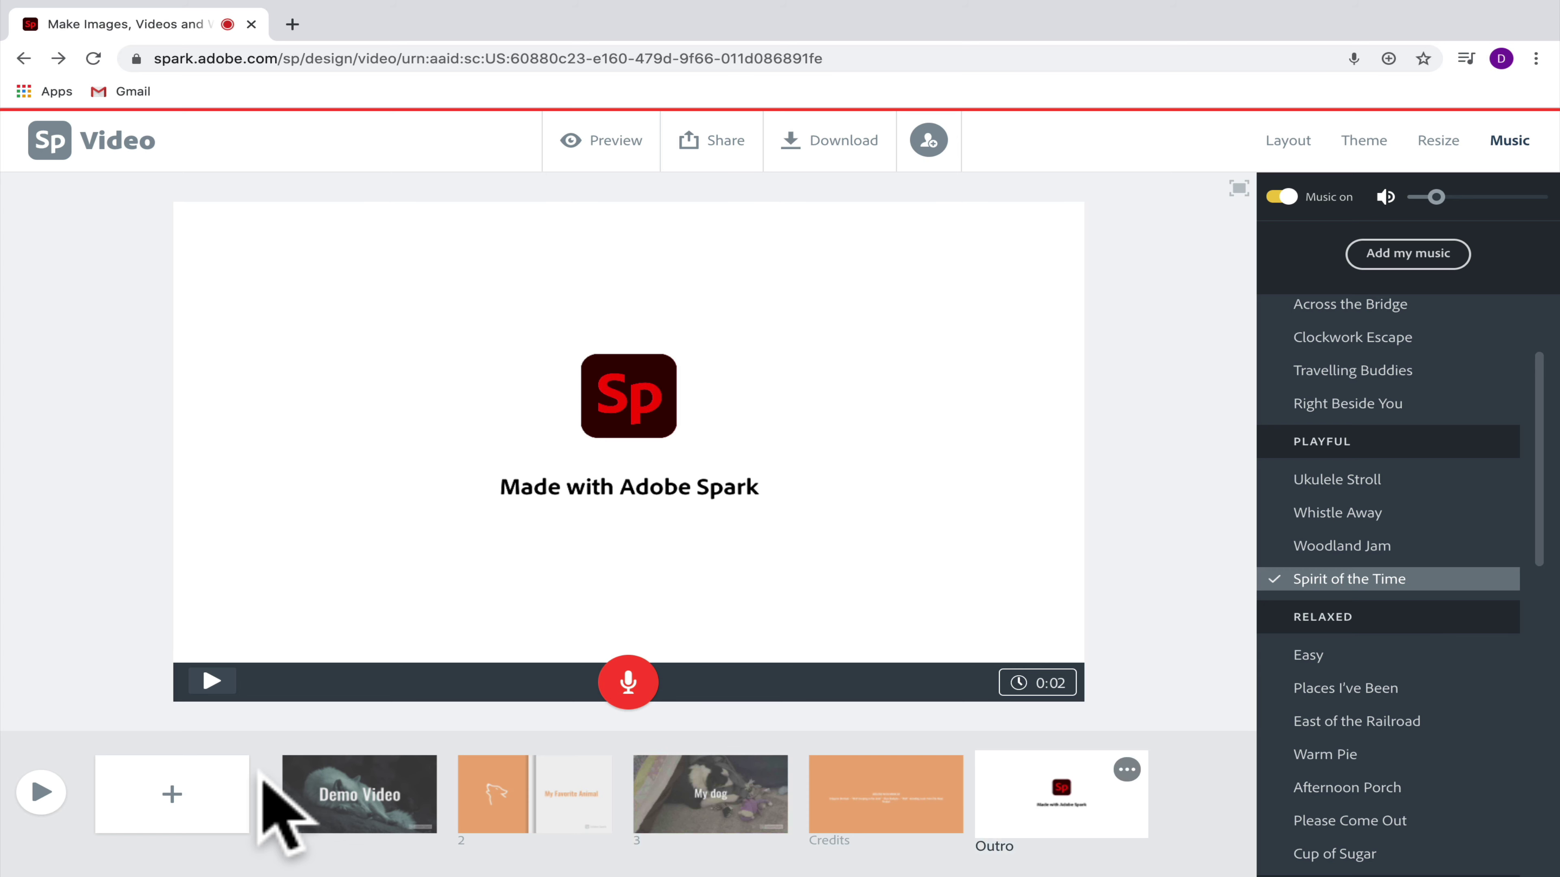
left_click(344, 793)
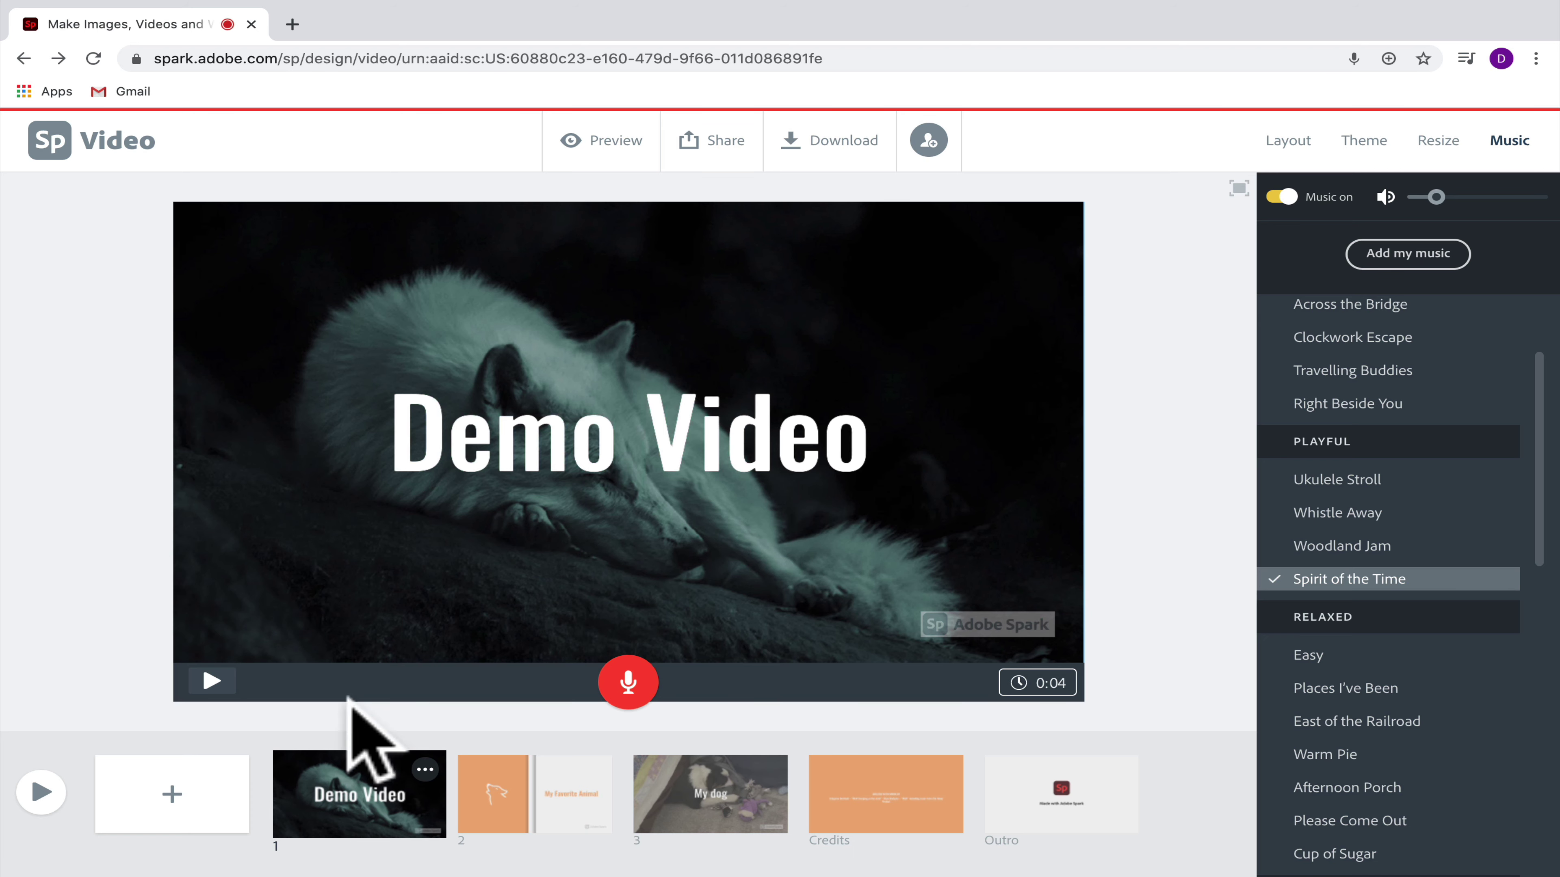
left_click(202, 771)
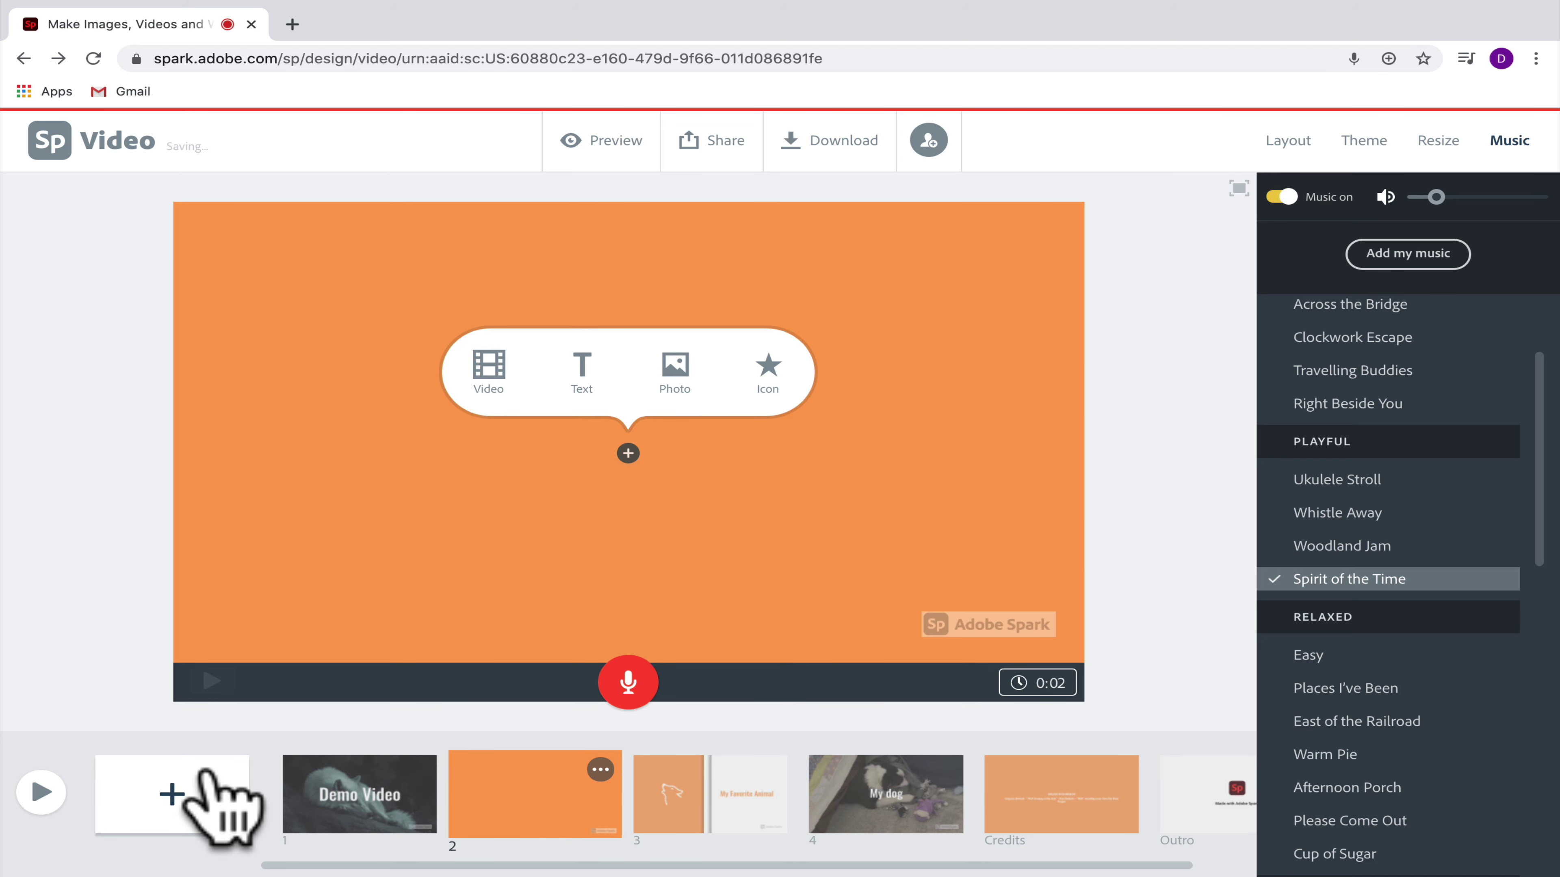
left_click_drag(501, 795, 867, 806)
left_click(1037, 683)
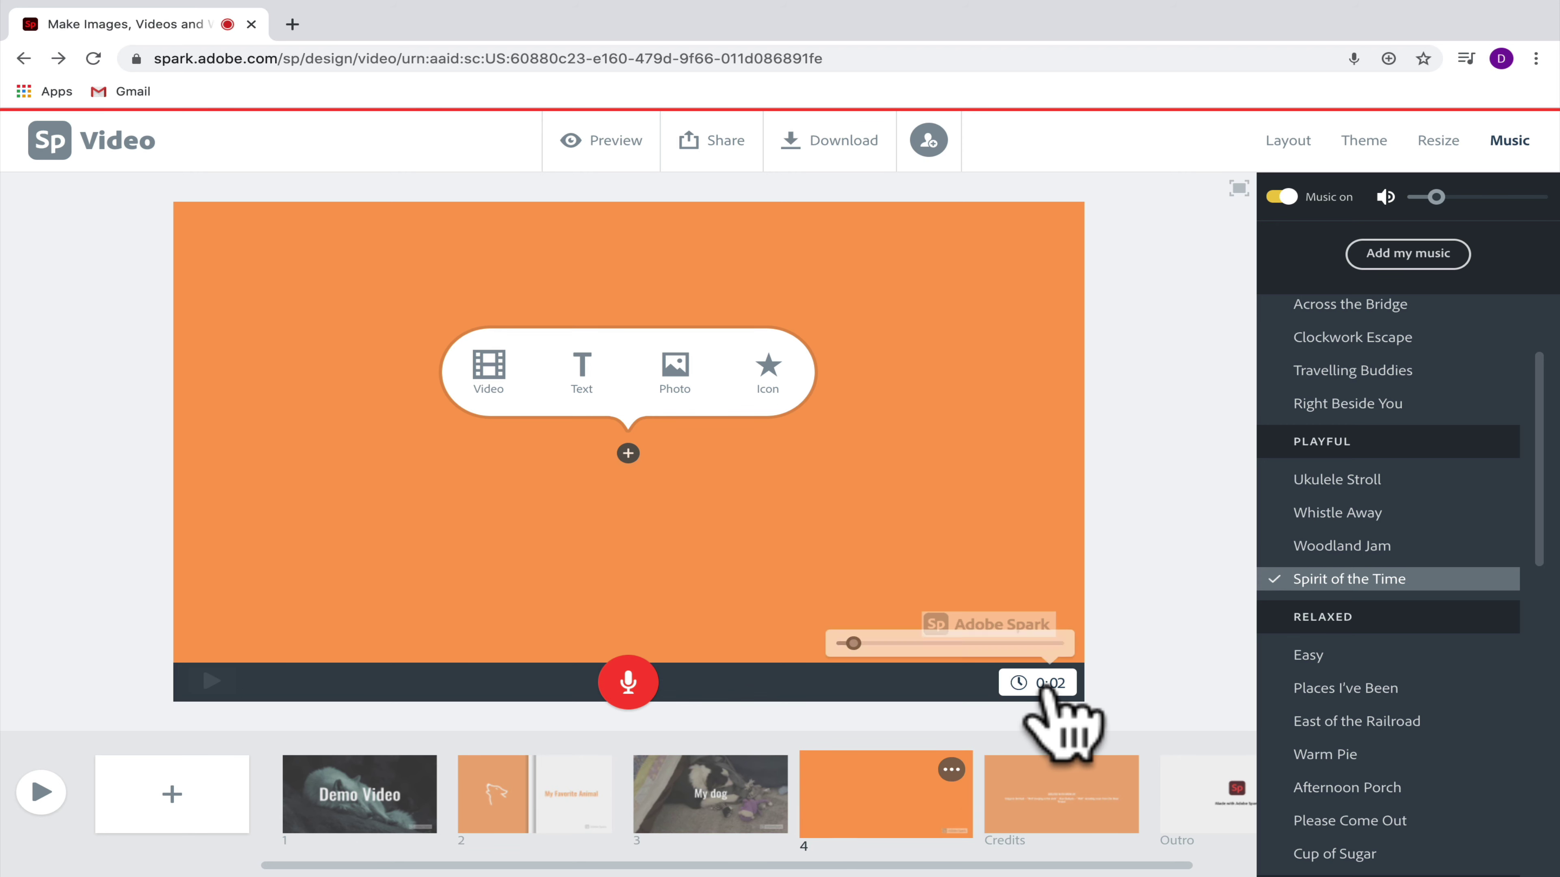
mouse_move(851, 645)
left_mouse_down()
mouse_move(989, 645)
mouse_move(863, 644)
left_mouse_up()
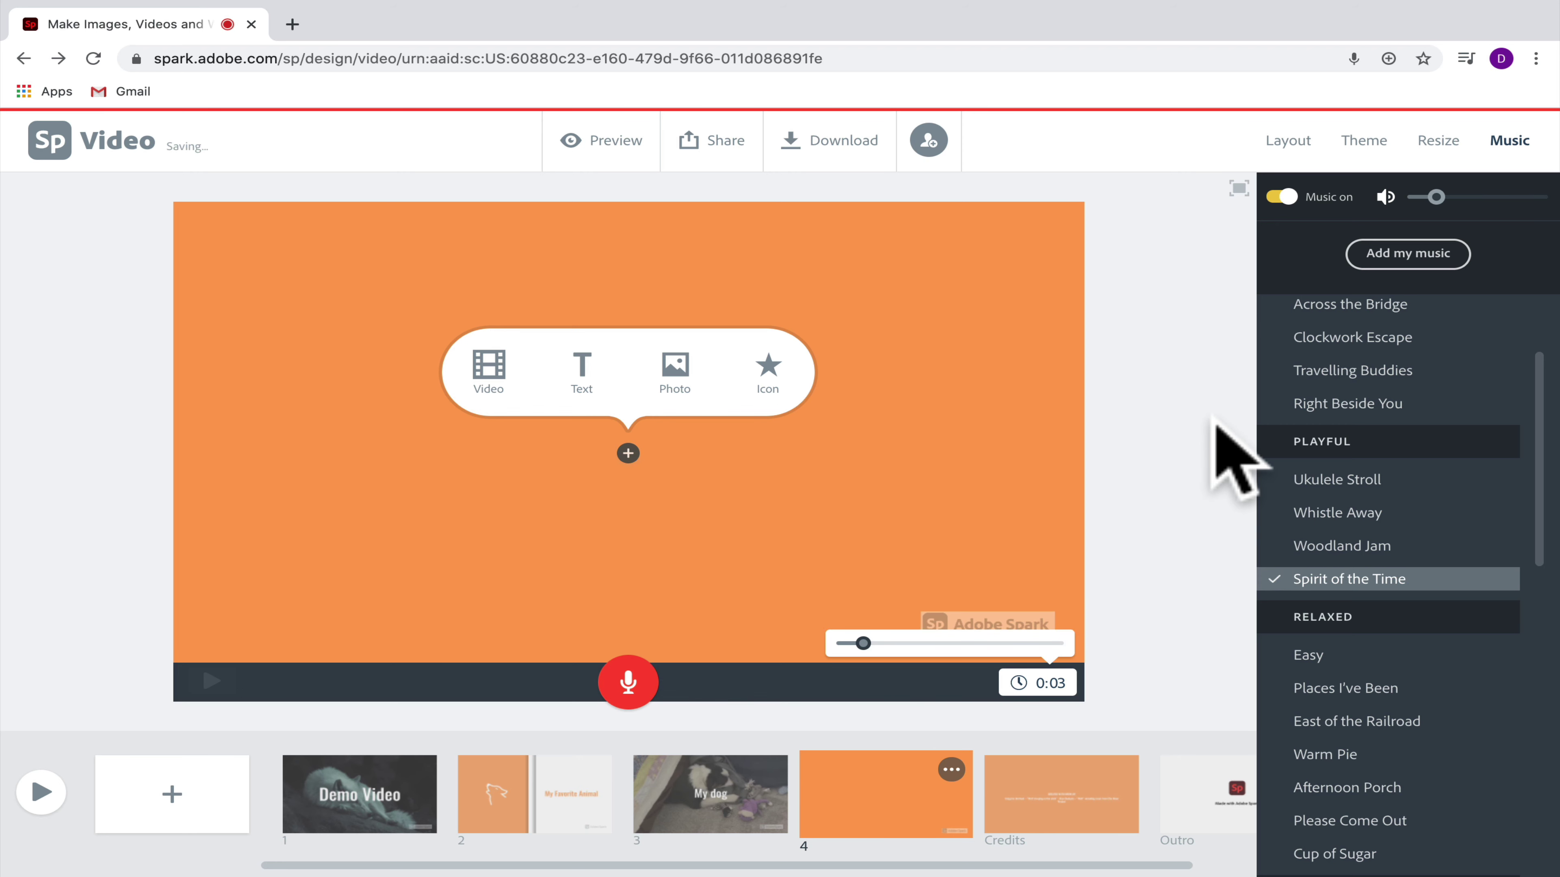
left_click(950, 770)
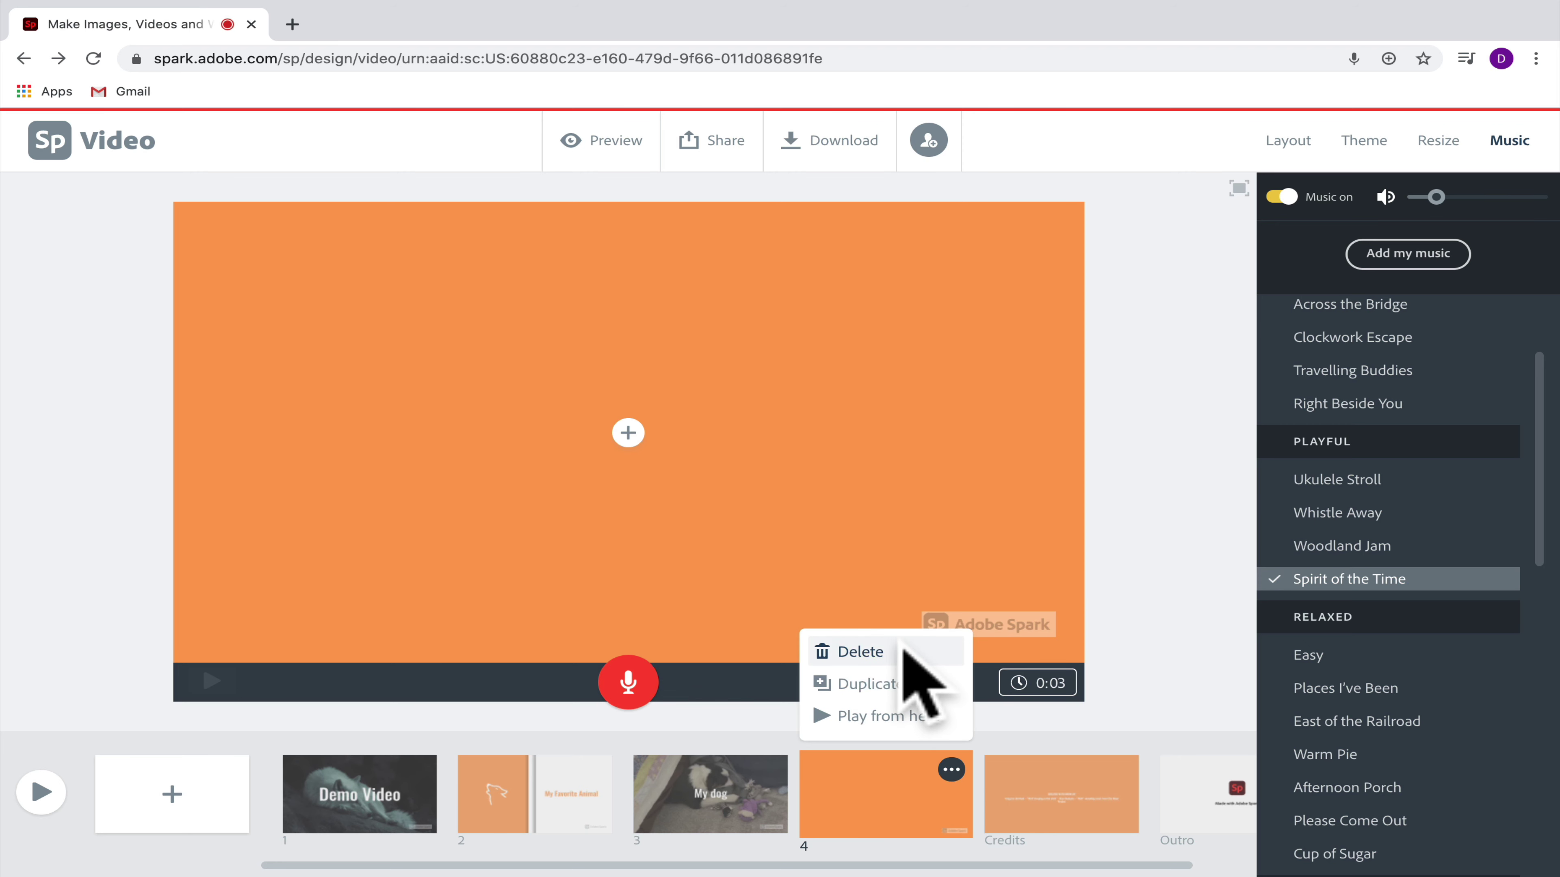
left_click(907, 653)
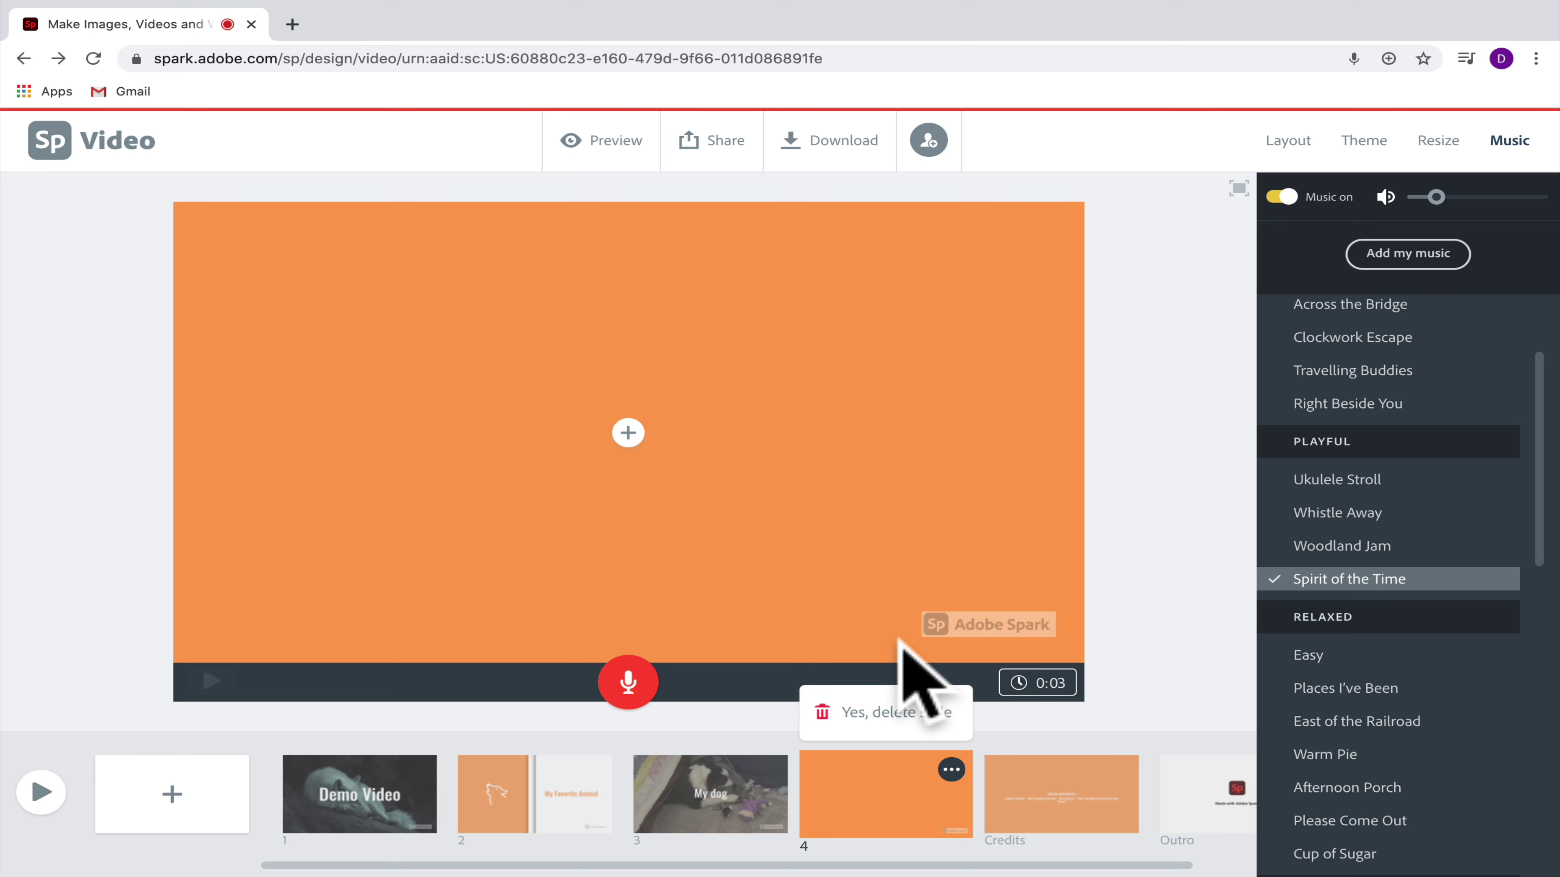
left_click(896, 712)
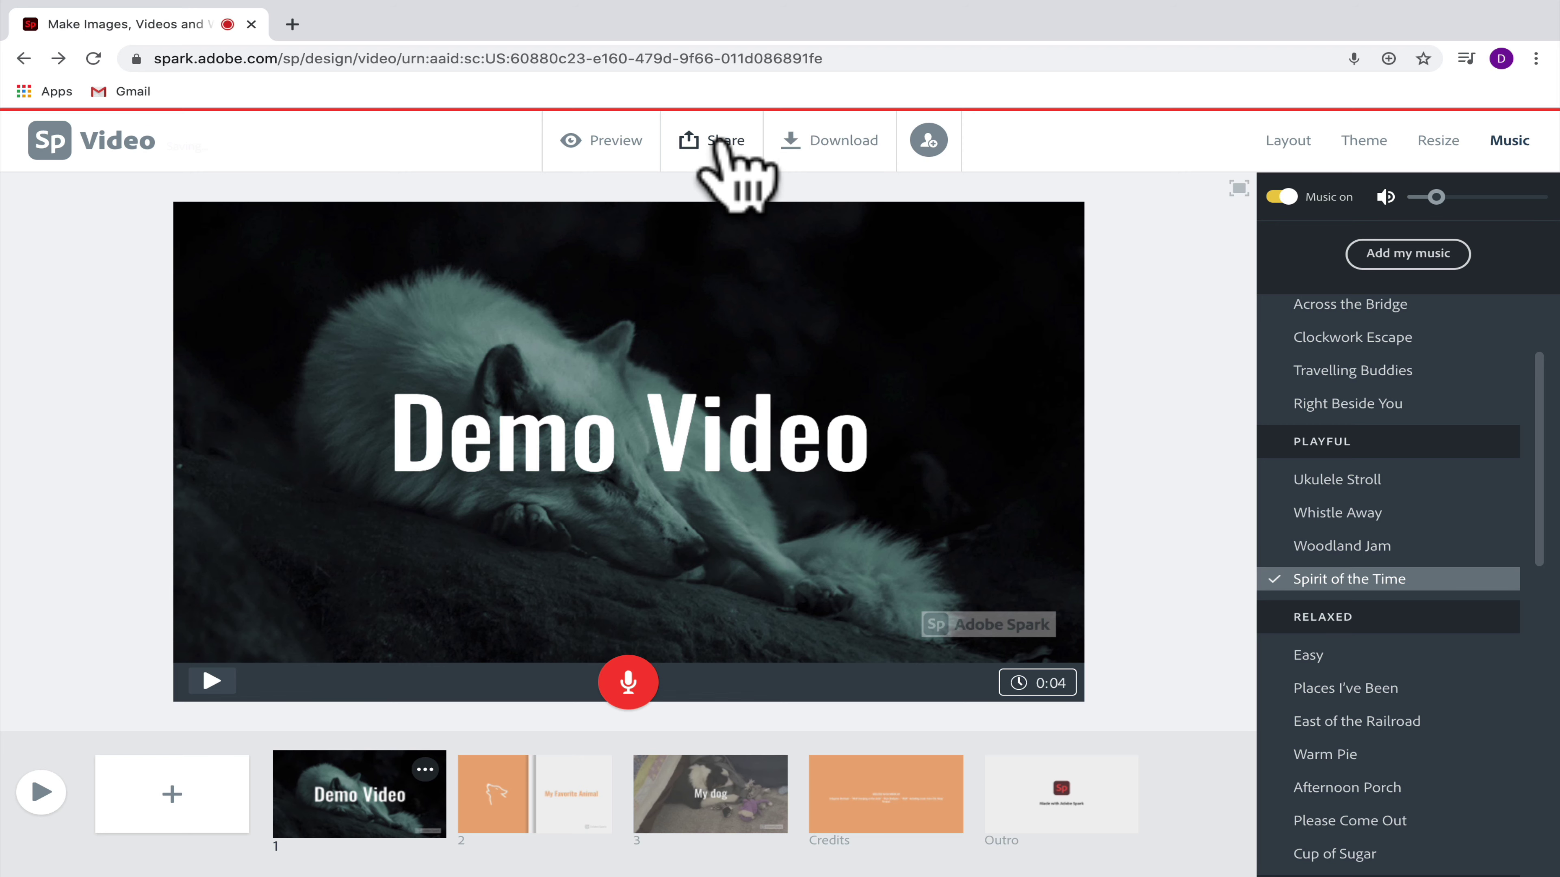
Publish the video as 'Demo Video' with author credit turned off, and create a shareable link
left_click(724, 143)
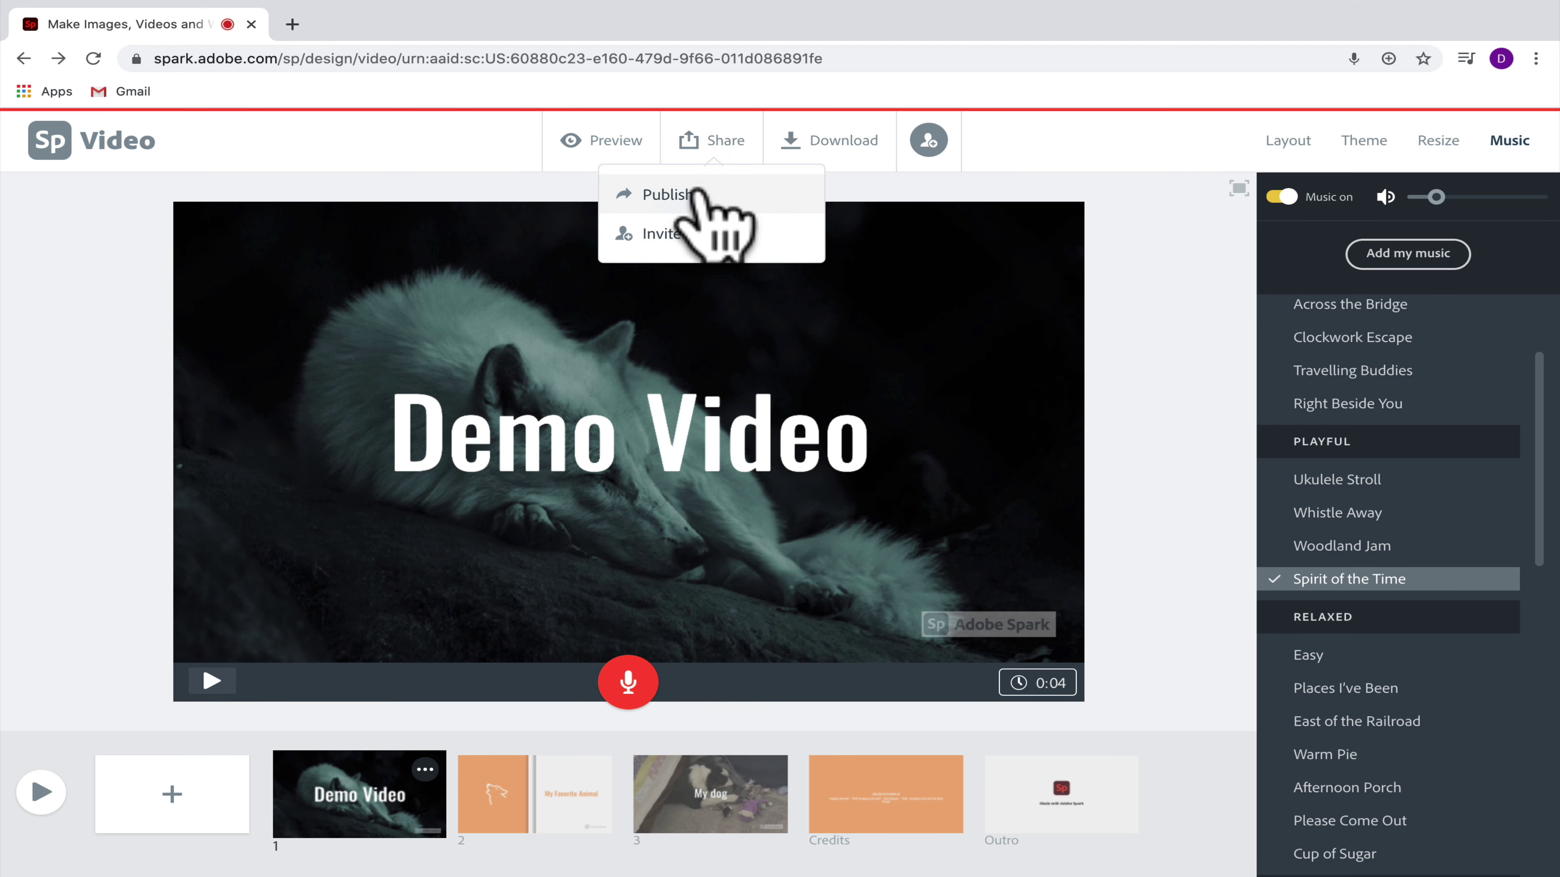
left_click(697, 195)
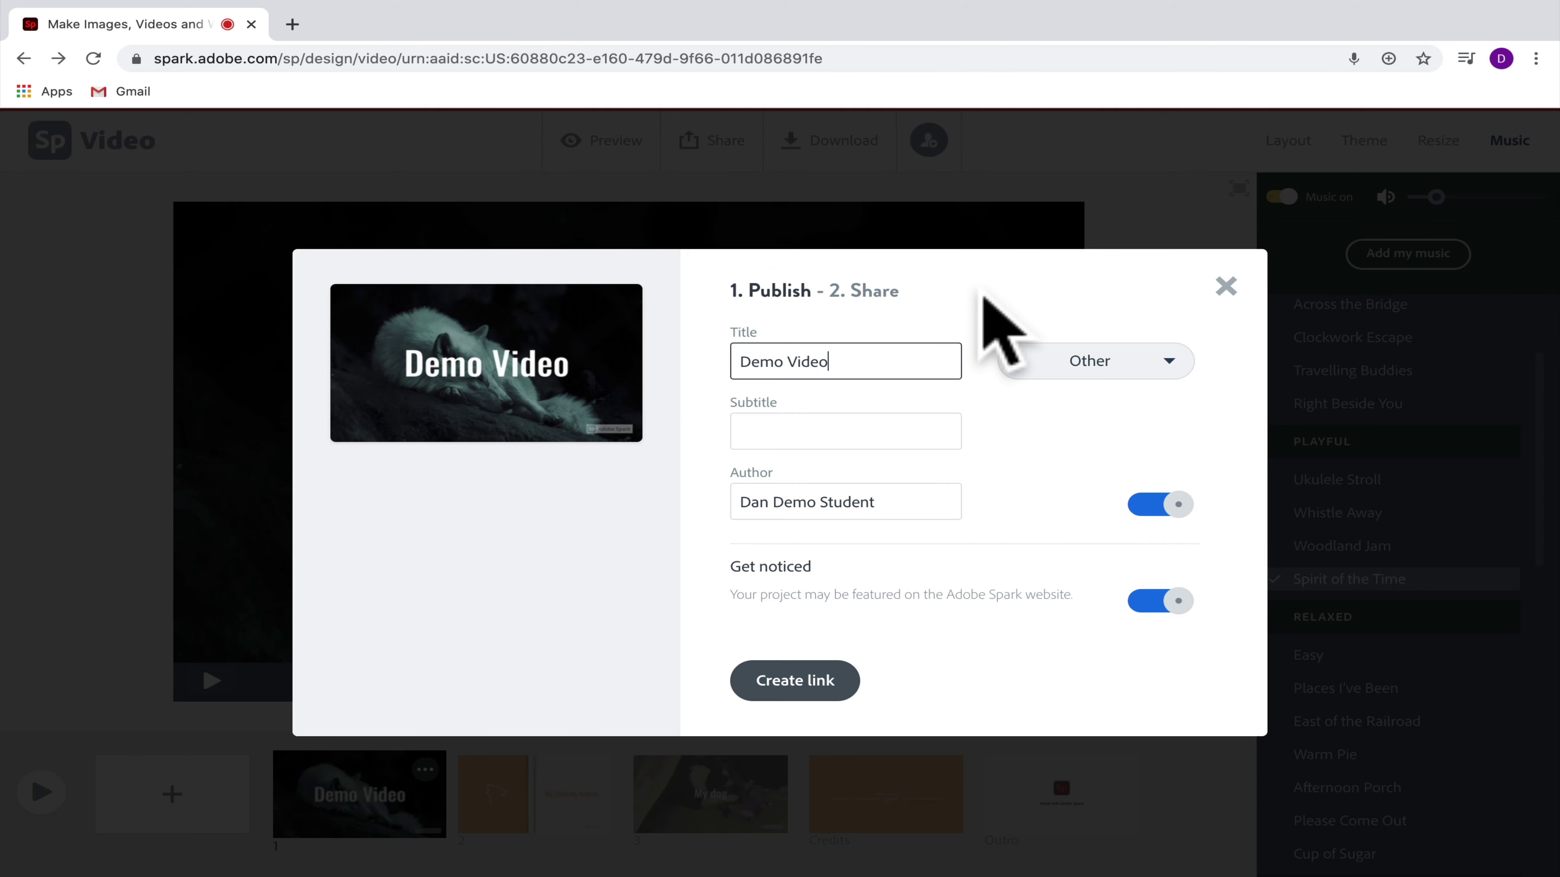
left_click(1159, 504)
left_click(804, 682)
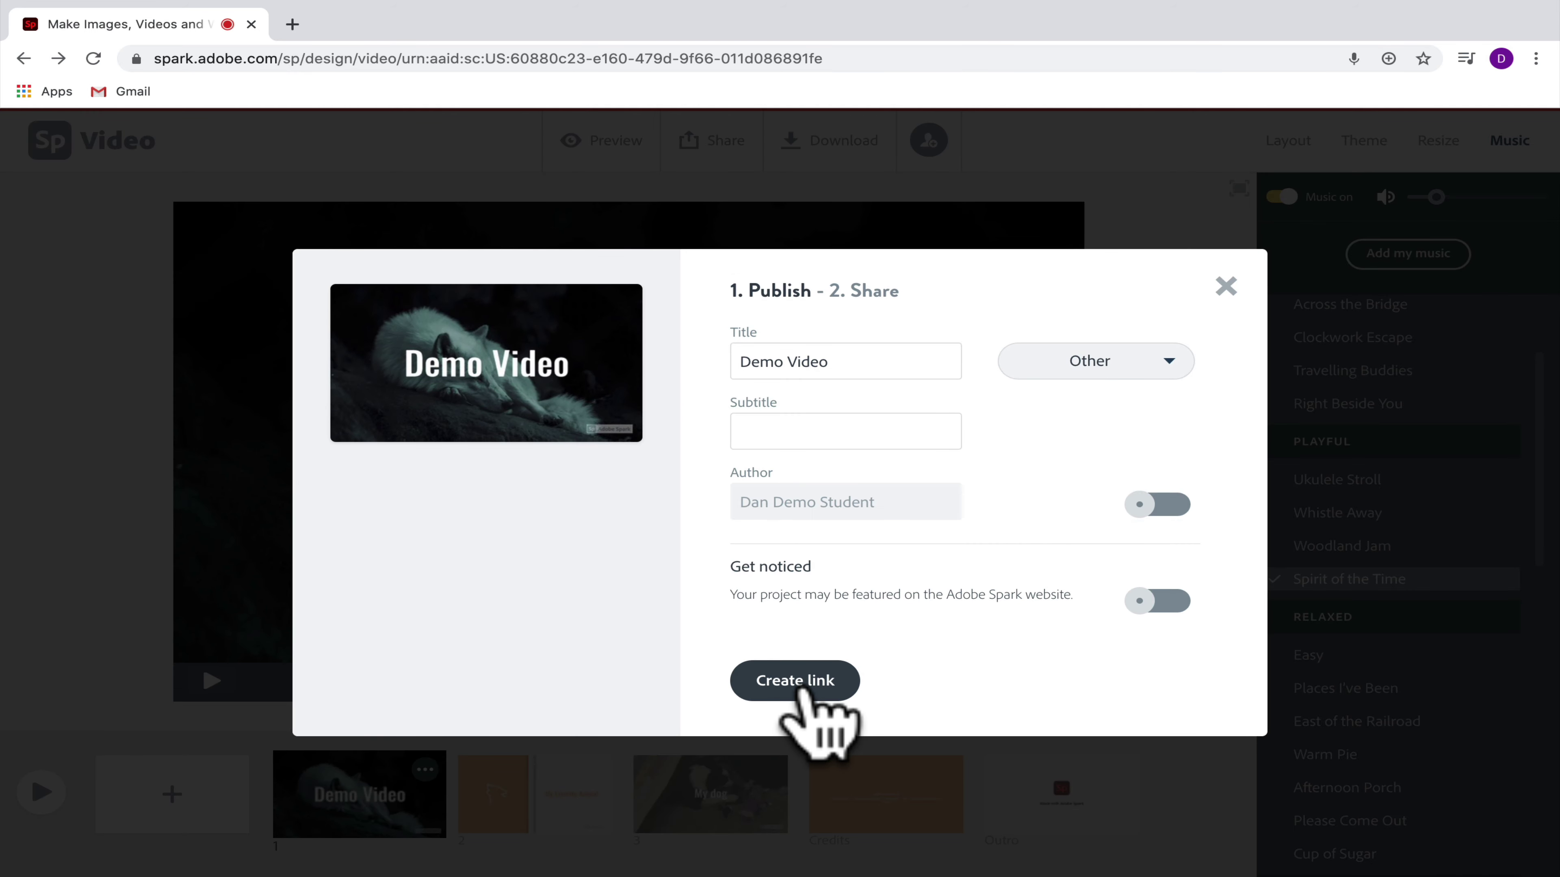
Copy the share link, load it in a new browser tab, and play the published Demo Video
left_click(1143, 374)
left_click(292, 24)
key("ctrl+v")
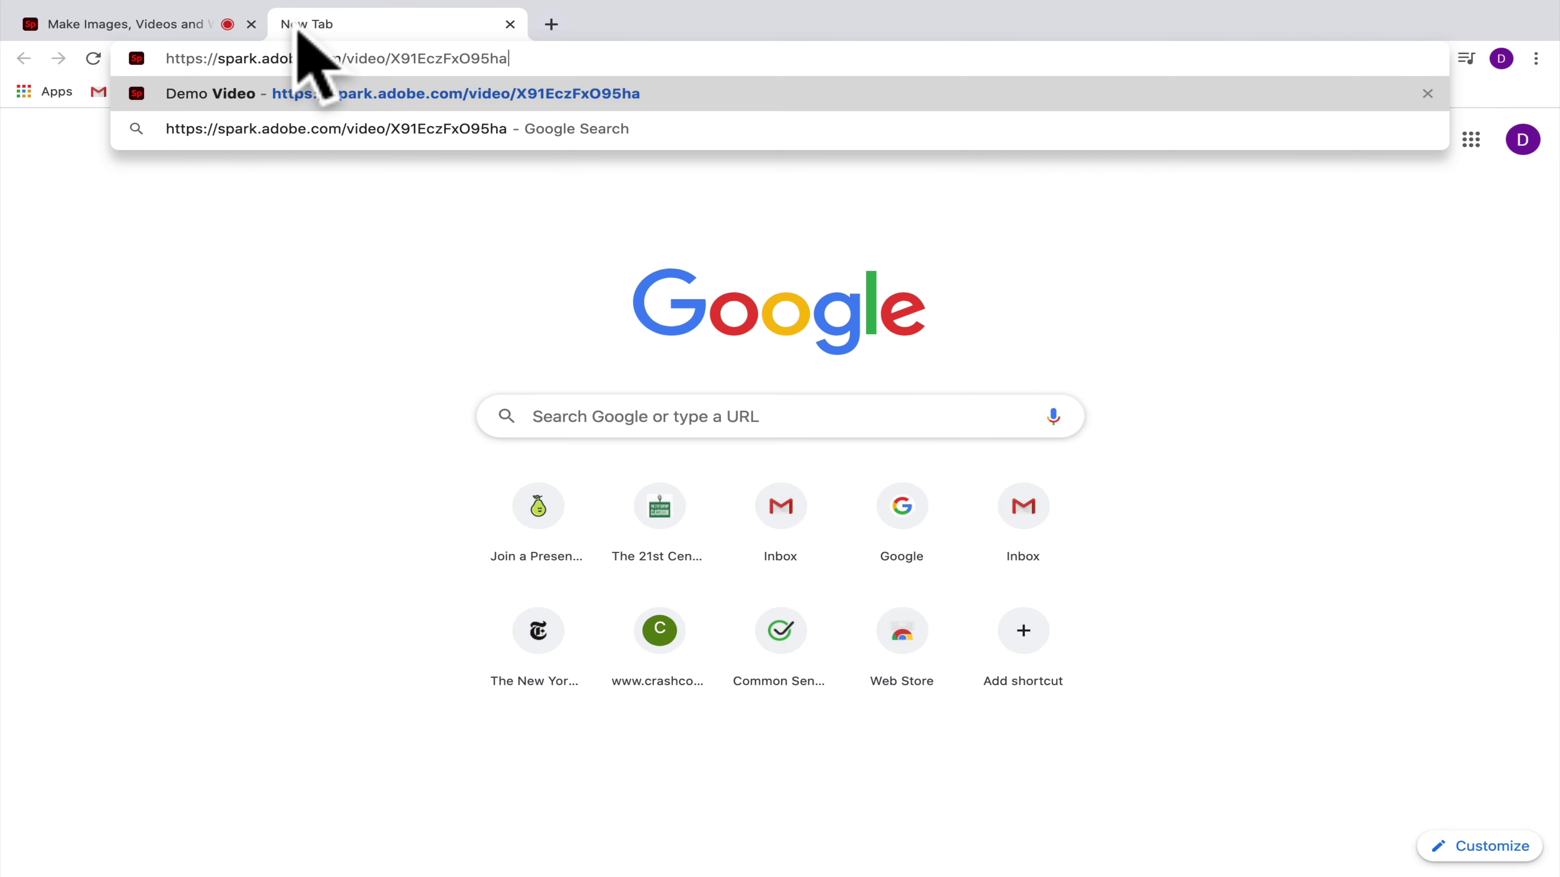
key("Return")
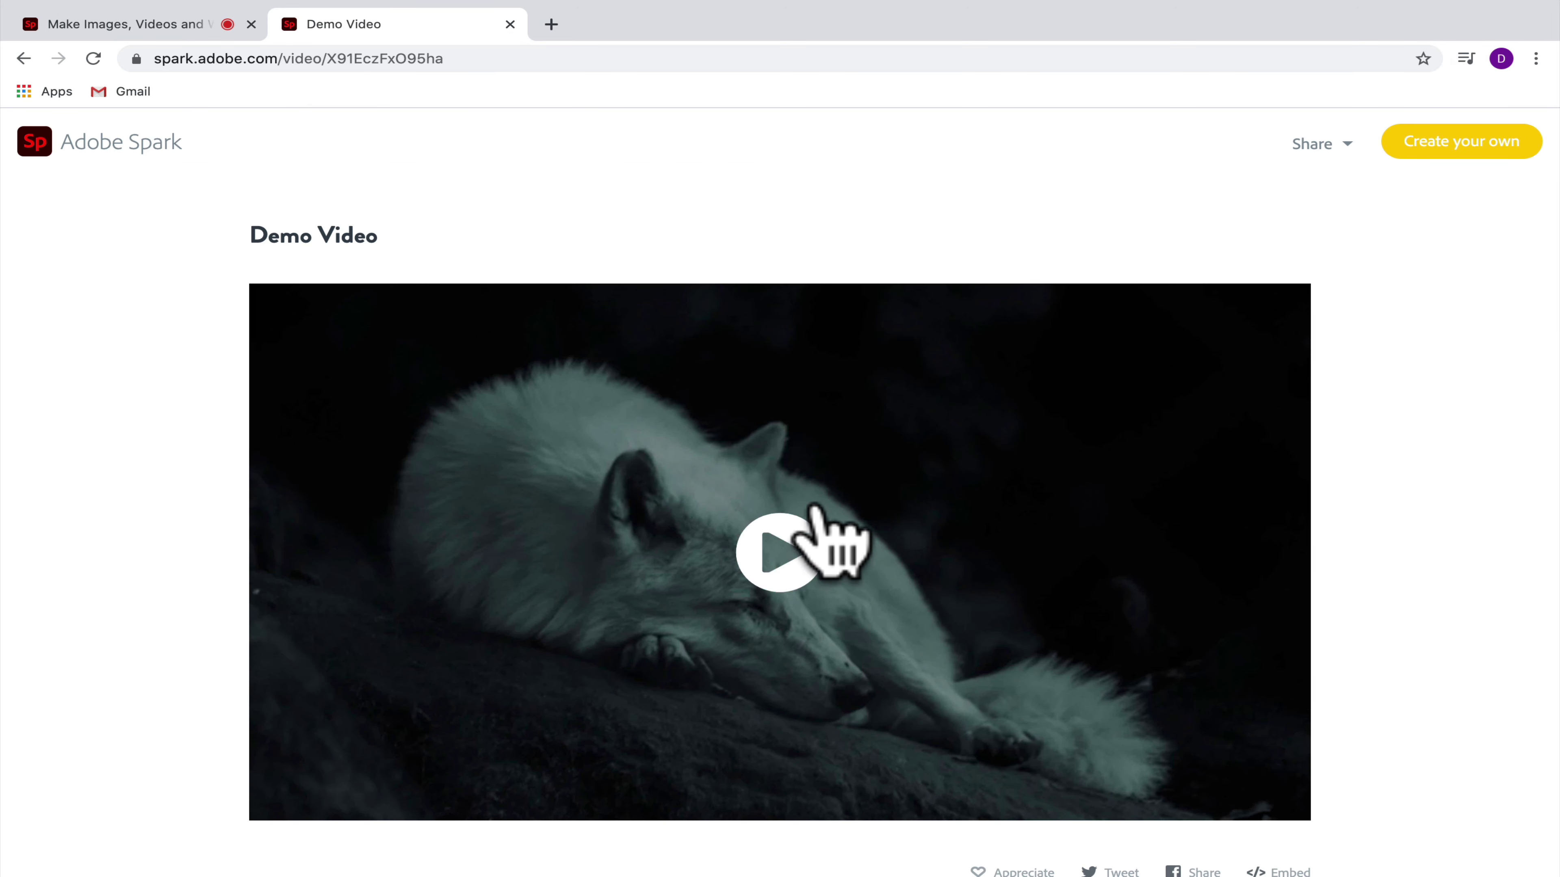
left_click(786, 542)
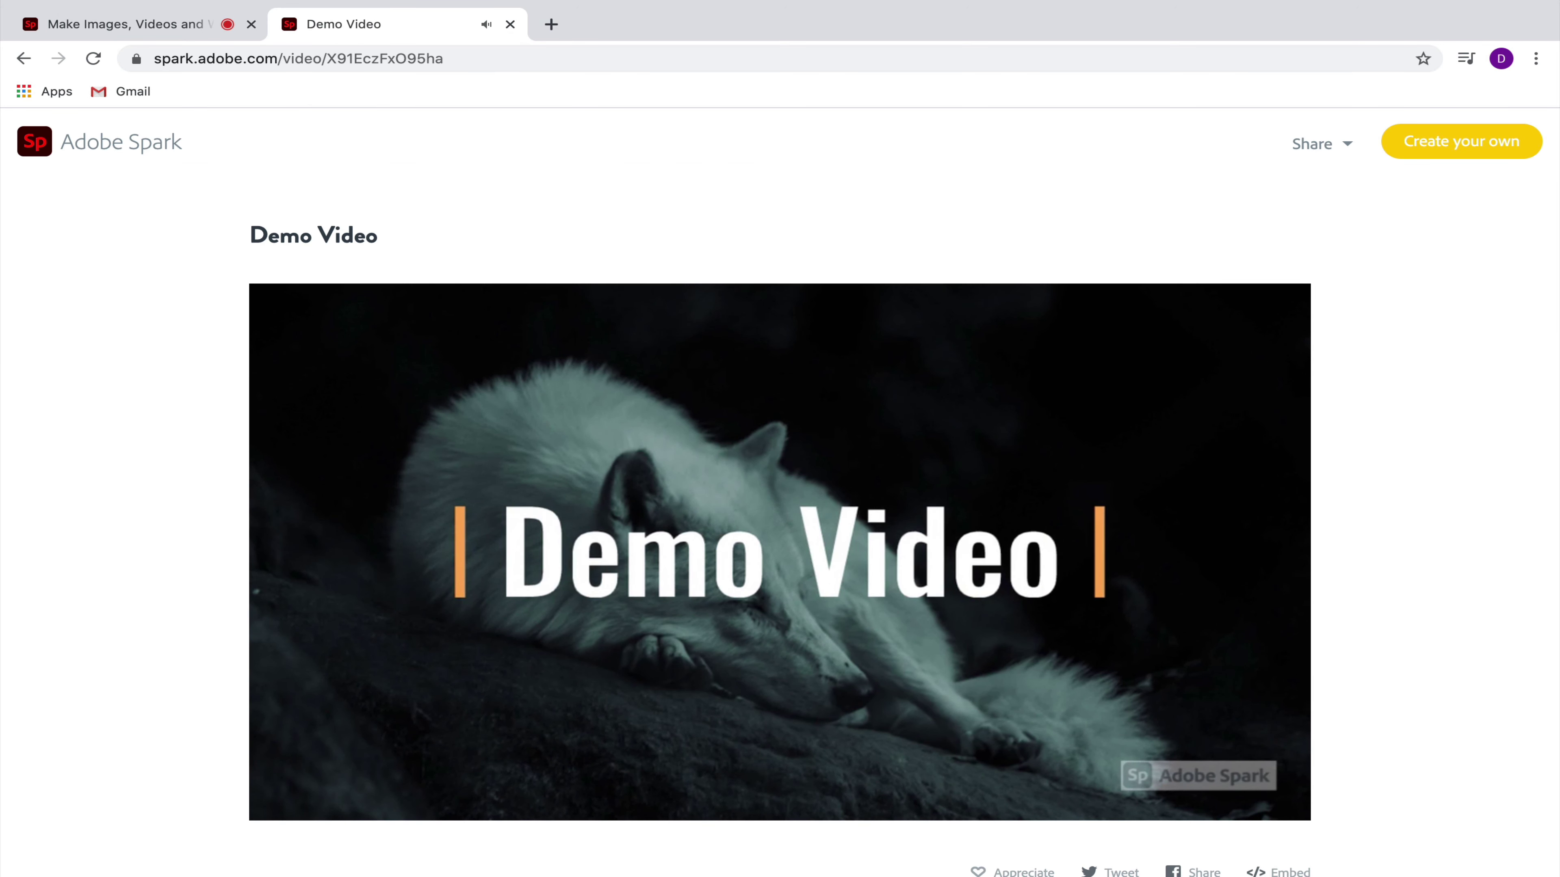